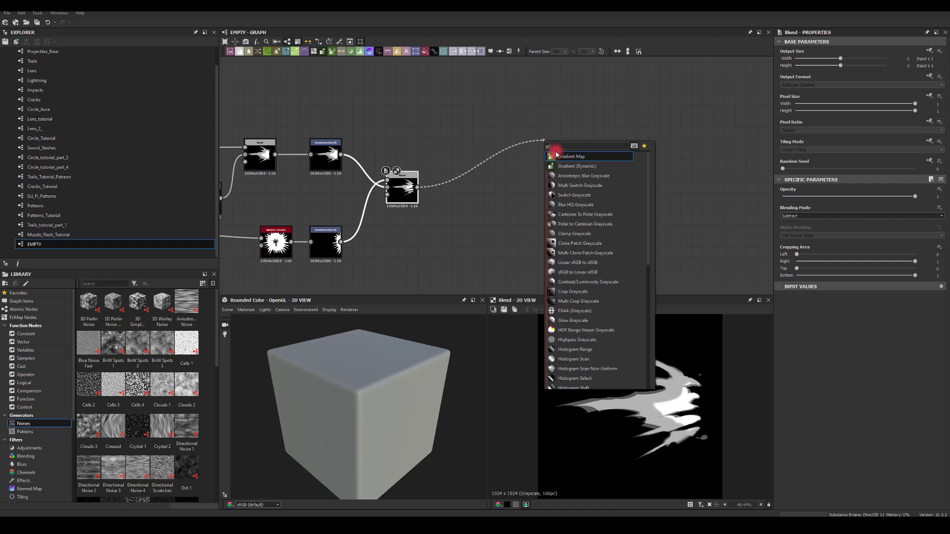
Add a Gradient Map after the final Blend node and insert an orange key near the white end of its gradient
{"action": "left_click", "coordinate": [557, 155]}
{"action": "left_click", "coordinate": [922, 263]}
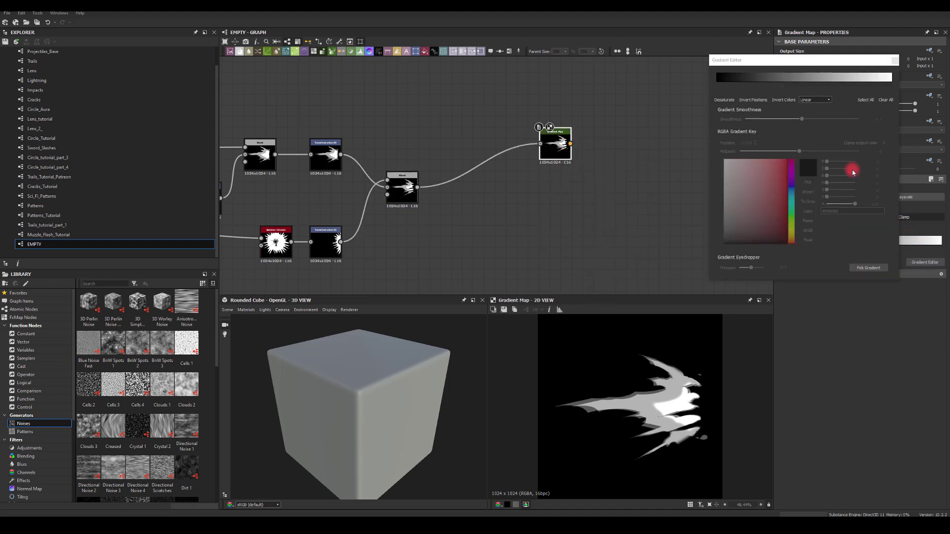
{"action": "left_click", "coordinate": [878, 82]}
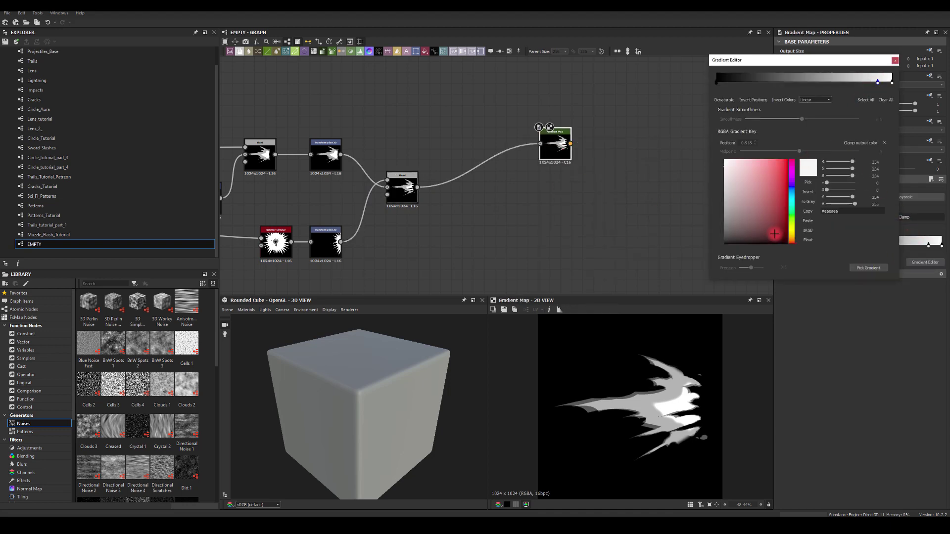
{"action": "left_click_drag", "start_coordinate": [794, 238], "coordinate": [794, 237]}
{"action": "left_click_drag", "start_coordinate": [761, 195], "coordinate": [806, 136]}
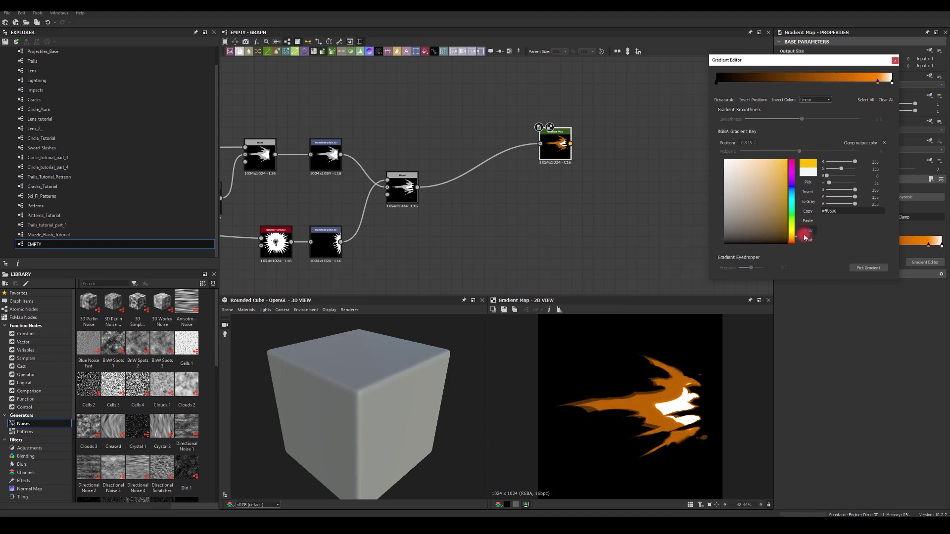
{"action": "left_click_drag", "start_coordinate": [797, 237], "coordinate": [800, 236]}
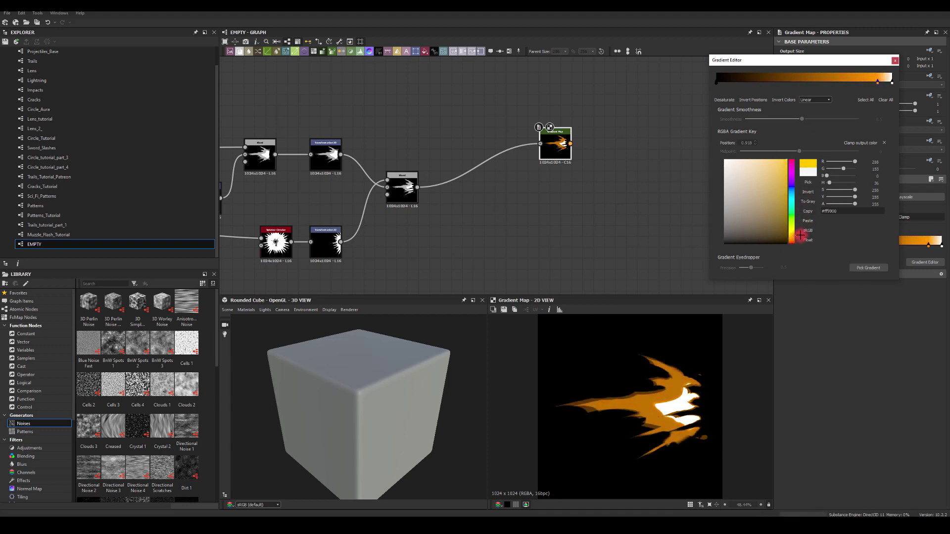
Add a pure red key to the gradient and shift the coloured keys toward the black end, with the orange one at about 0.778
{"action": "left_click", "coordinate": [839, 81]}
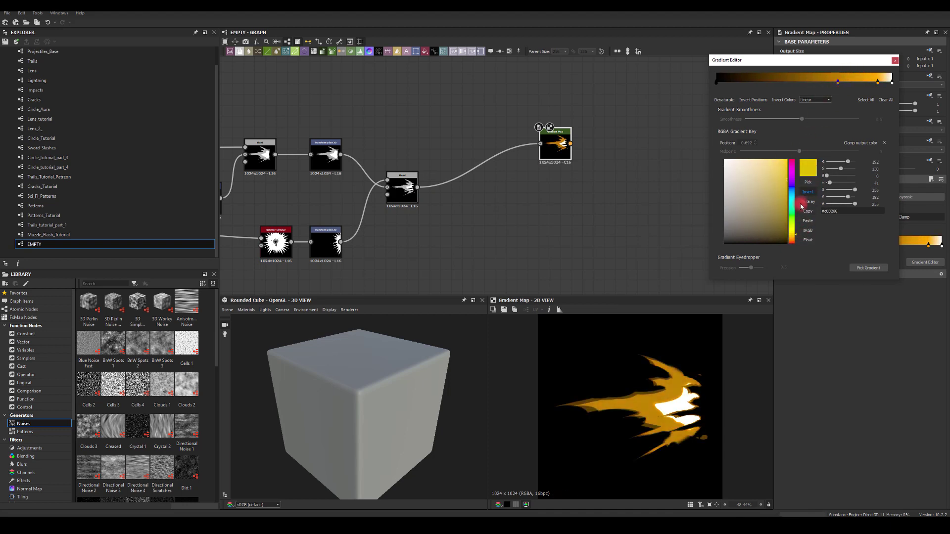
{"action": "left_click", "coordinate": [792, 242]}
{"action": "left_click", "coordinate": [831, 116]}
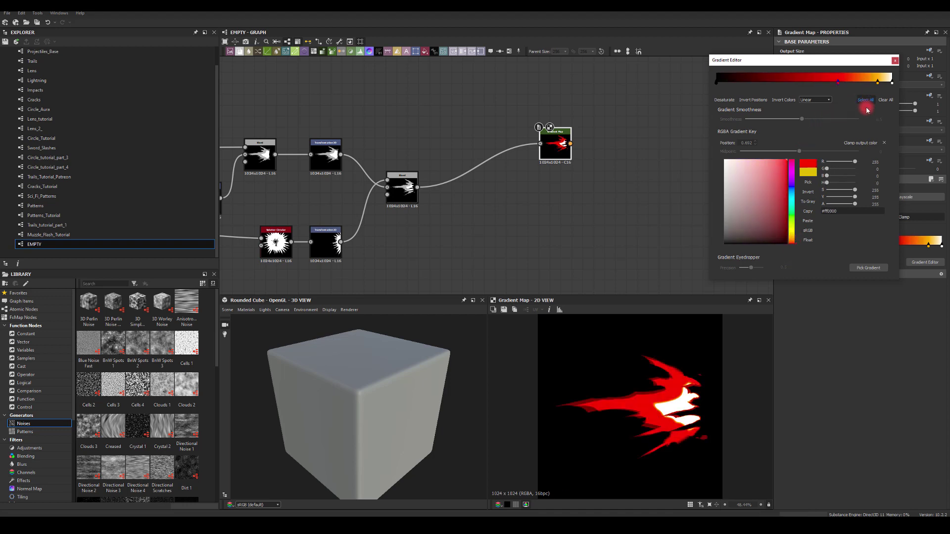
{"action": "left_click_drag", "start_coordinate": [877, 82], "coordinate": [854, 86]}
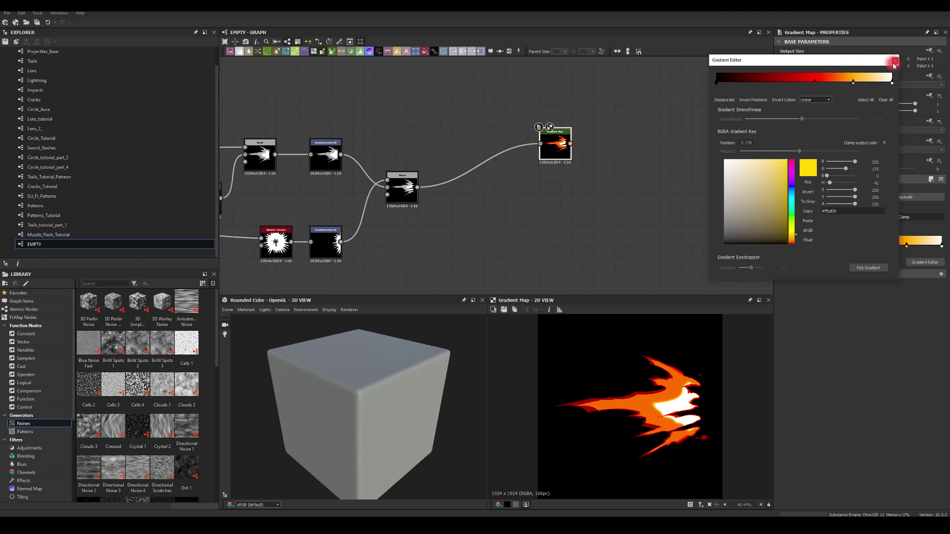
{"action": "left_click", "coordinate": [894, 62]}
Add a Glow node after the Gradient Map and set its glow color to orange
{"action": "left_click_drag", "start_coordinate": [571, 144], "coordinate": [631, 136]}
{"action": "type", "text": "glo"}
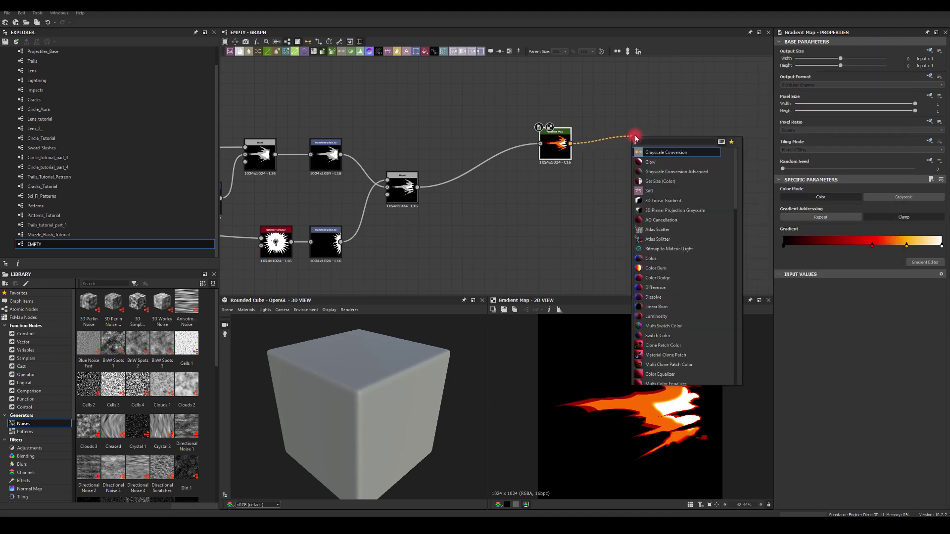
{"action": "left_click", "coordinate": [643, 152]}
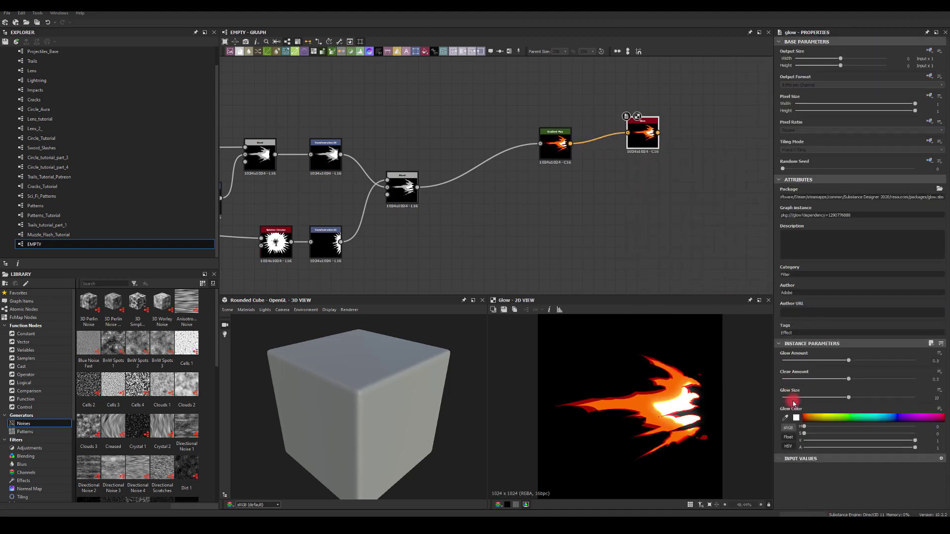
{"action": "left_click", "coordinate": [797, 418]}
{"action": "left_click_drag", "start_coordinate": [409, 258], "coordinate": [409, 254]}
{"action": "left_click_drag", "start_coordinate": [394, 223], "coordinate": [437, 178]}
{"action": "left_click", "coordinate": [500, 187]}
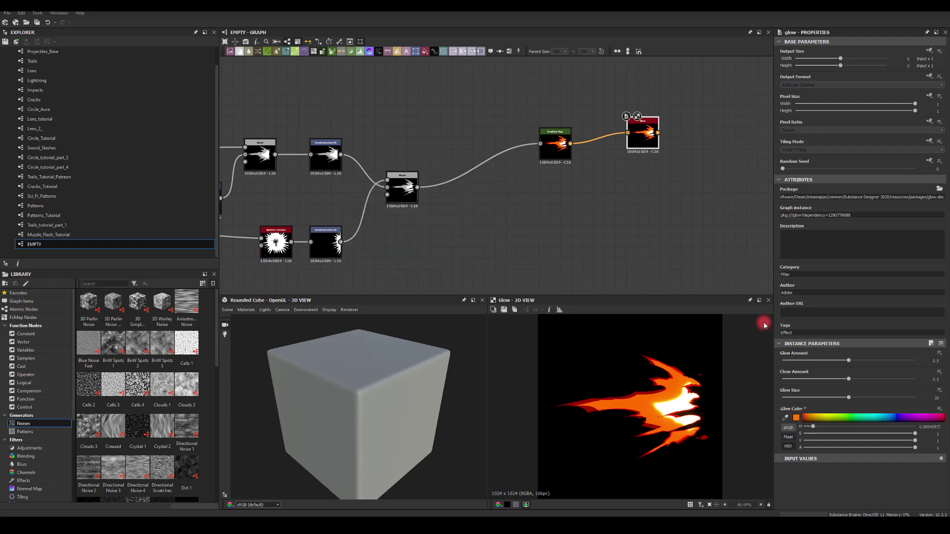
Set the Glow's size to 11.4, clear amount to 0.03 and glow amount to 0.9, and move the Gradient Map node beside it
{"action": "left_click", "coordinate": [855, 399]}
{"action": "left_click_drag", "start_coordinate": [838, 396], "coordinate": [777, 383]}
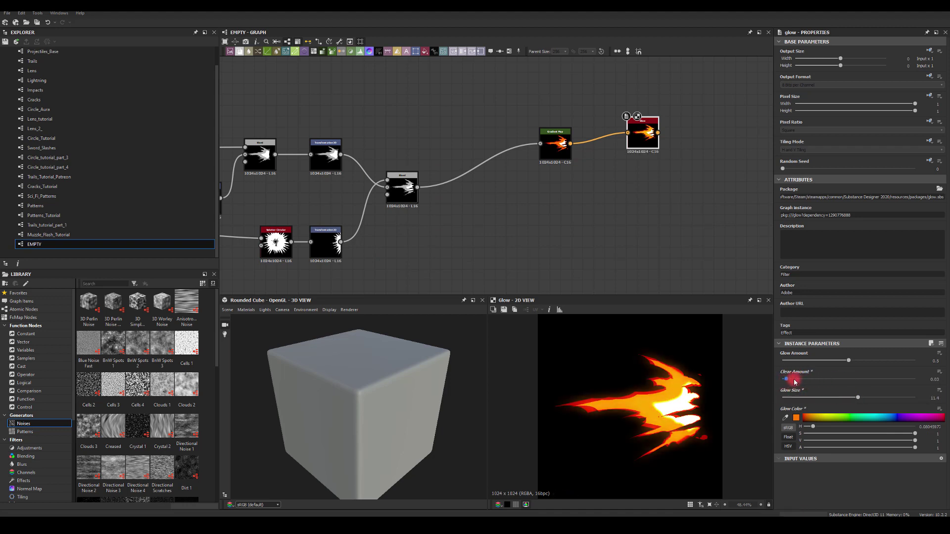
{"action": "left_click_drag", "start_coordinate": [846, 364], "coordinate": [902, 364]}
{"action": "left_click_drag", "start_coordinate": [547, 149], "coordinate": [590, 138]}
Add a Shape node below the existing nodes and narrow its square with an X size of 0.41 and a scale of 0.77
{"action": "middle_click_drag", "start_coordinate": [448, 153], "coordinate": [469, 106]}
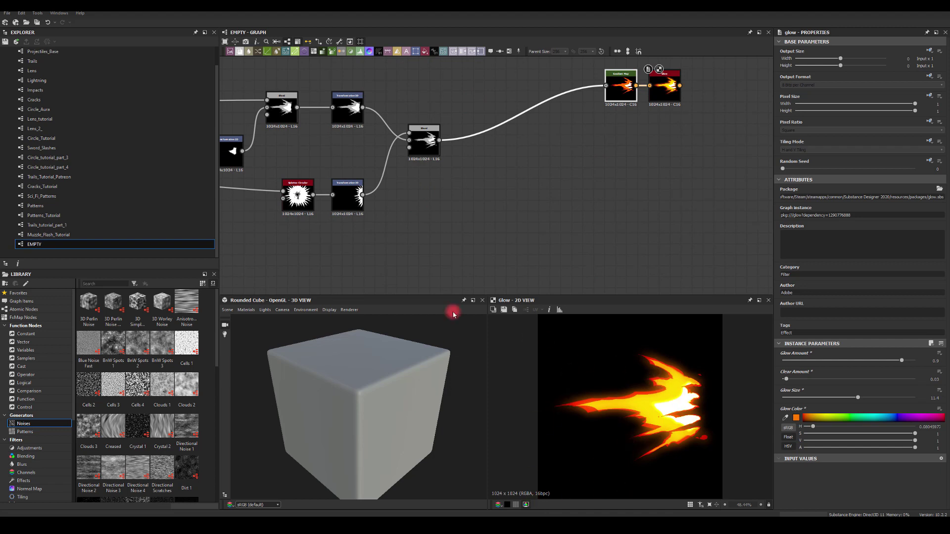
{"action": "middle_click_drag", "start_coordinate": [431, 242], "coordinate": [463, 163]}
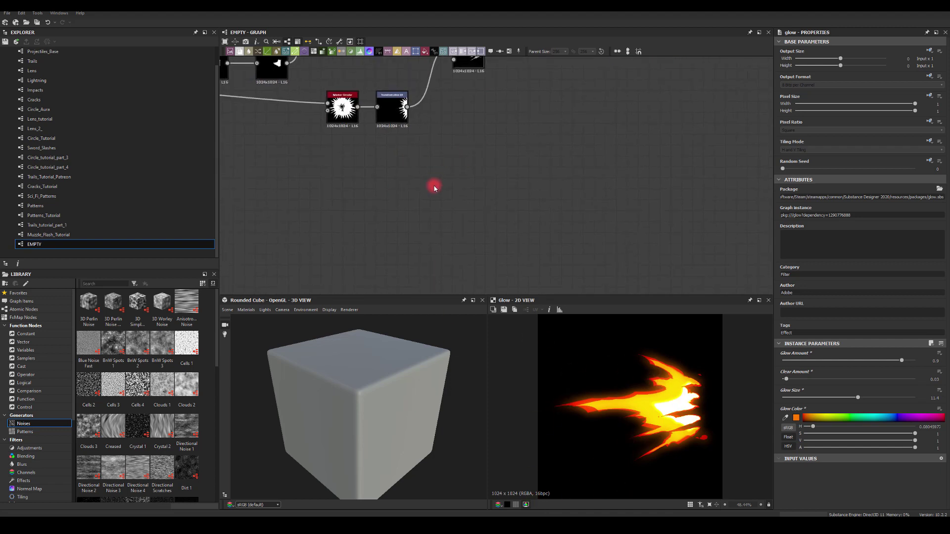
{"action": "key", "text": "space"}
{"action": "type", "text": "sha"}
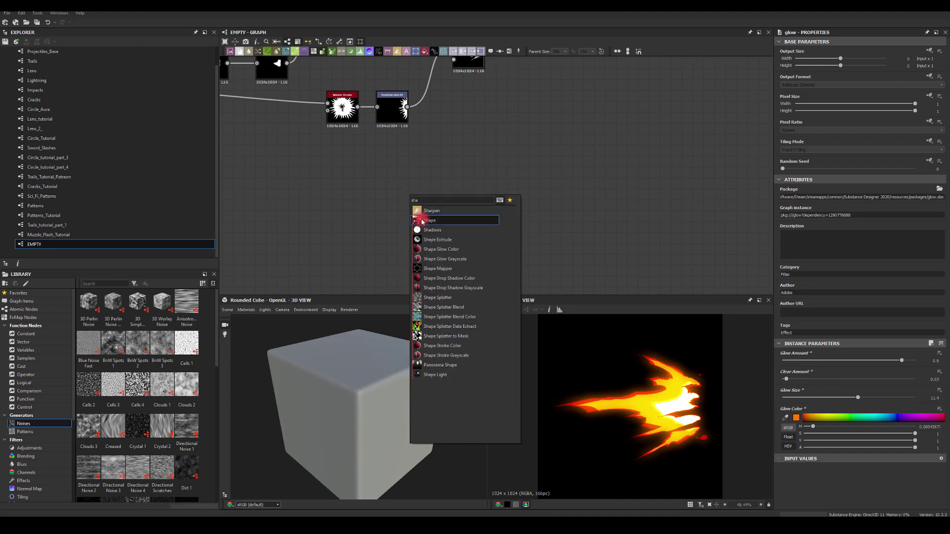
{"action": "left_click", "coordinate": [429, 220]}
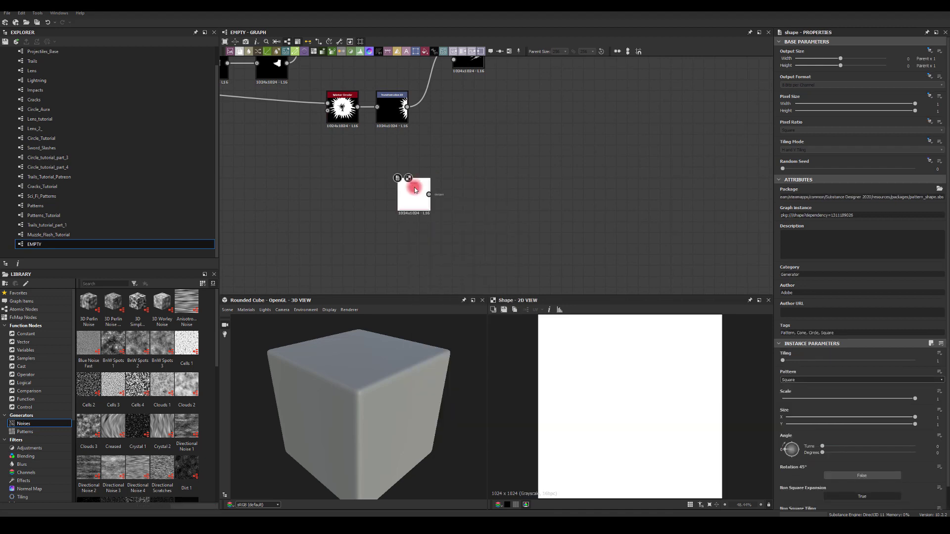
{"action": "left_click_drag", "start_coordinate": [915, 417], "coordinate": [839, 418]}
{"action": "left_click_drag", "start_coordinate": [915, 399], "coordinate": [884, 398]}
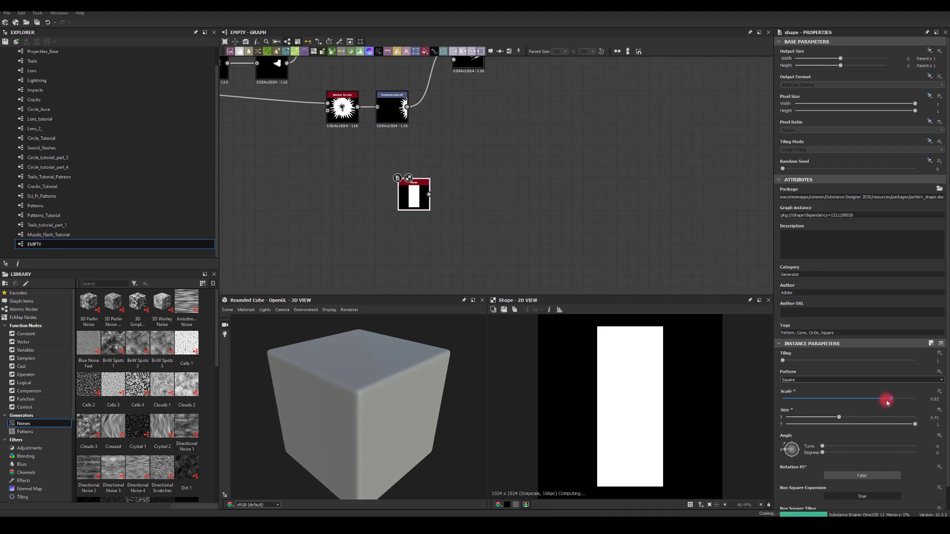
Add a Bevel node fed by the Shape node, with its distance set to -0.3
{"action": "left_click_drag", "start_coordinate": [428, 194], "coordinate": [496, 154]}
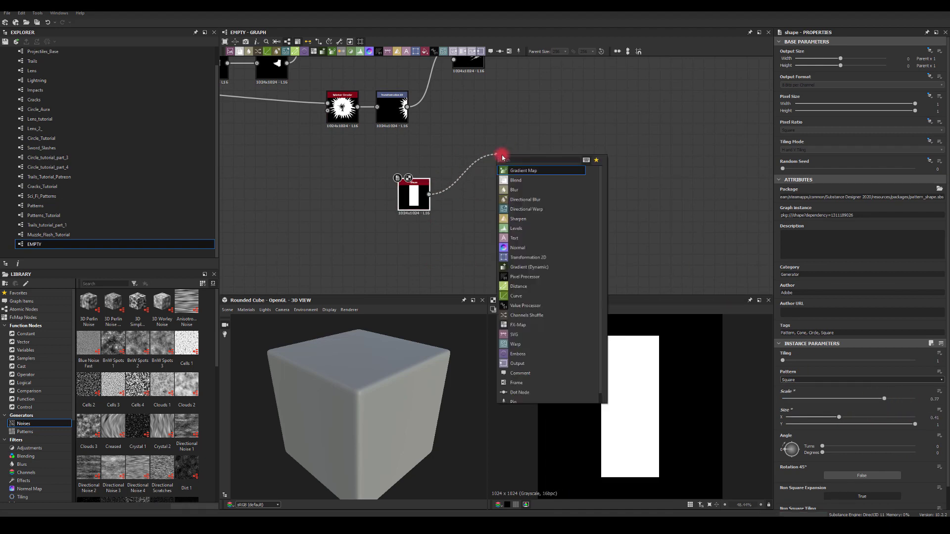
{"action": "type", "text": "bel"}
{"action": "left_click", "coordinate": [517, 171]}
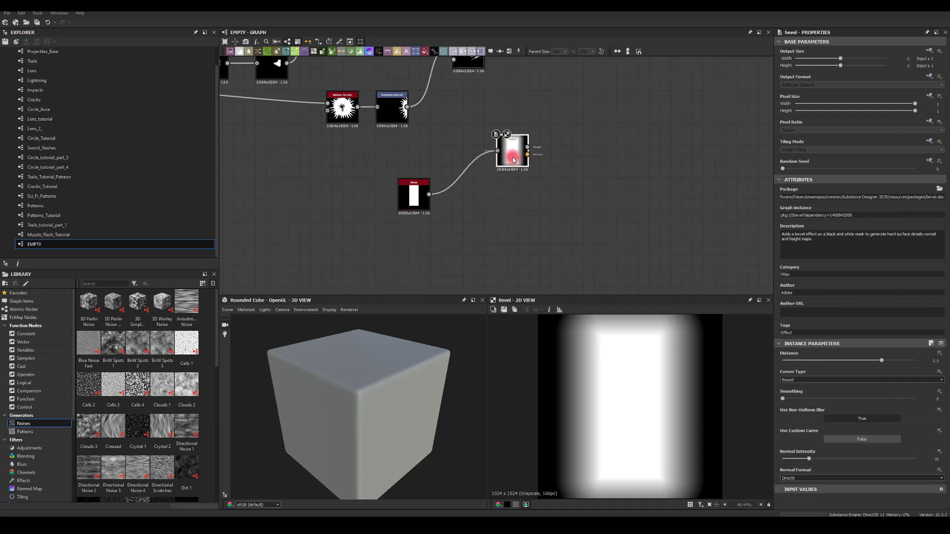
{"action": "left_click_drag", "start_coordinate": [863, 369], "coordinate": [830, 369]}
{"action": "left_click_drag", "start_coordinate": [513, 149], "coordinate": [487, 149]}
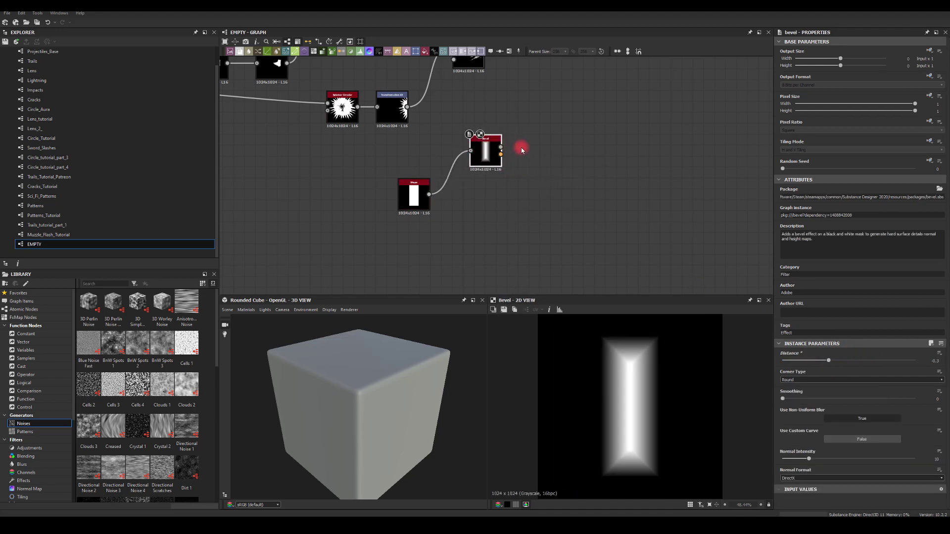
Add a Tile Sampler node and connect the Bevel's height output to its mask map input
{"action": "key", "text": "space"}
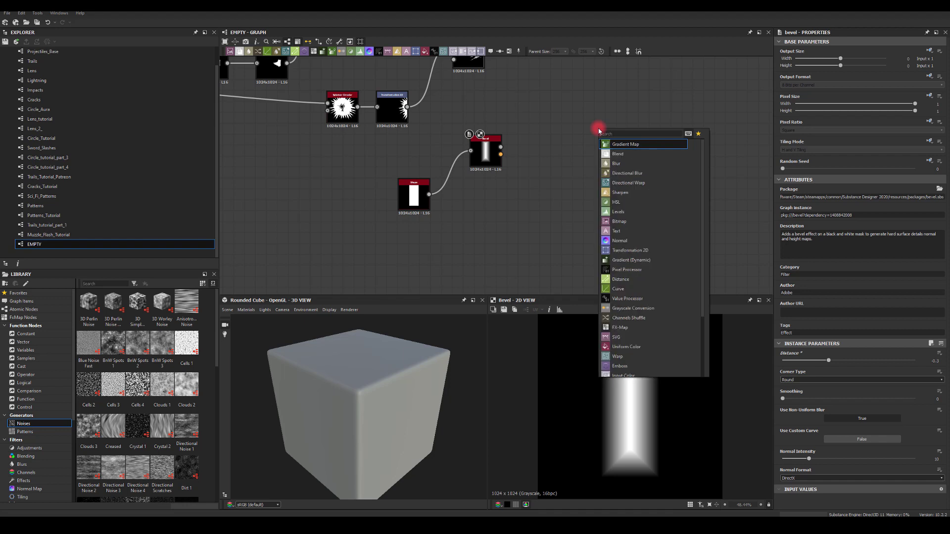
{"action": "type", "text": "tile sa"}
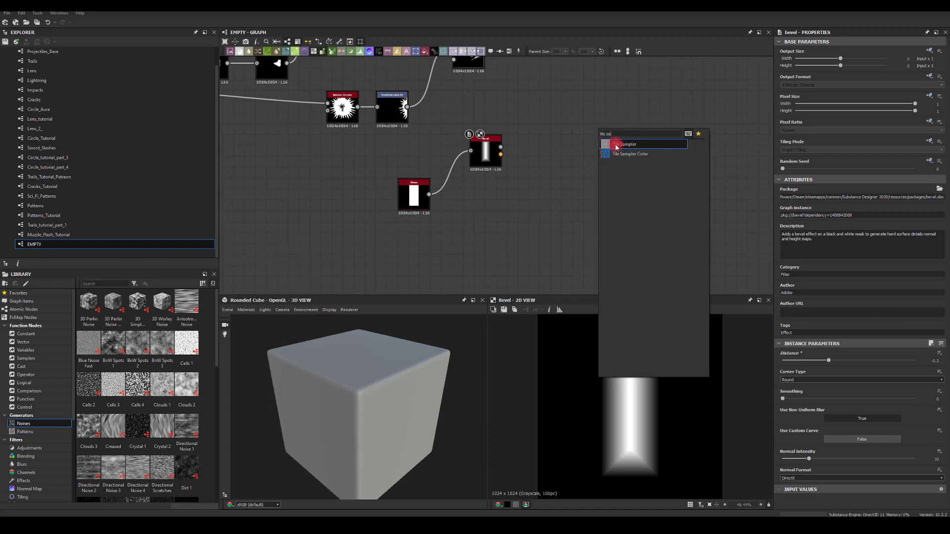
{"action": "left_click", "coordinate": [616, 147]}
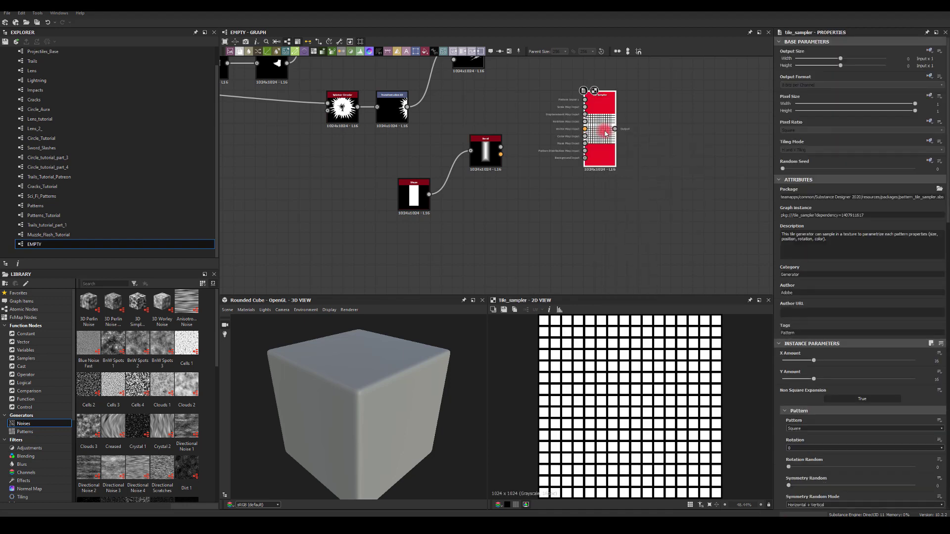
{"action": "left_click_drag", "start_coordinate": [501, 147], "coordinate": [576, 149]}
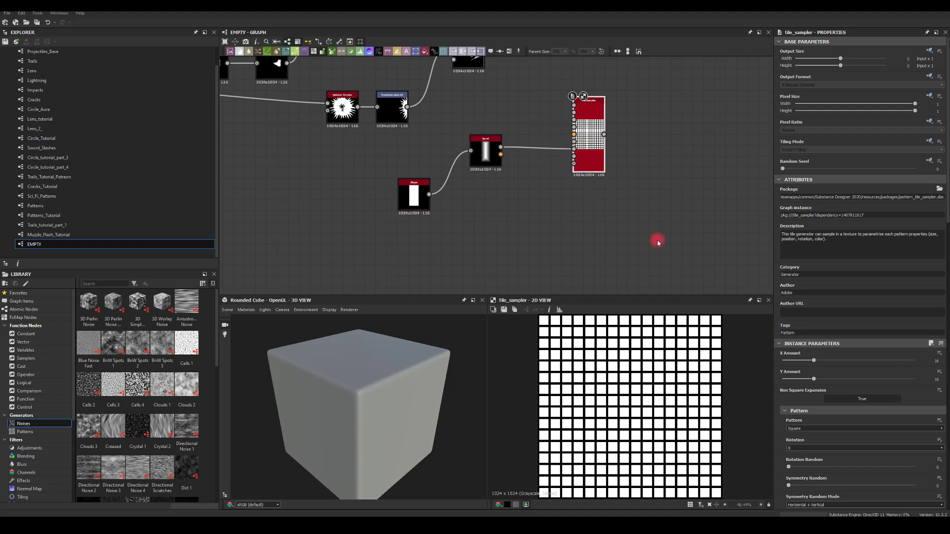
Set the Tile Sampler's pattern to Disc and both its X and Y amounts to 9
{"action": "left_click", "coordinate": [794, 428]}
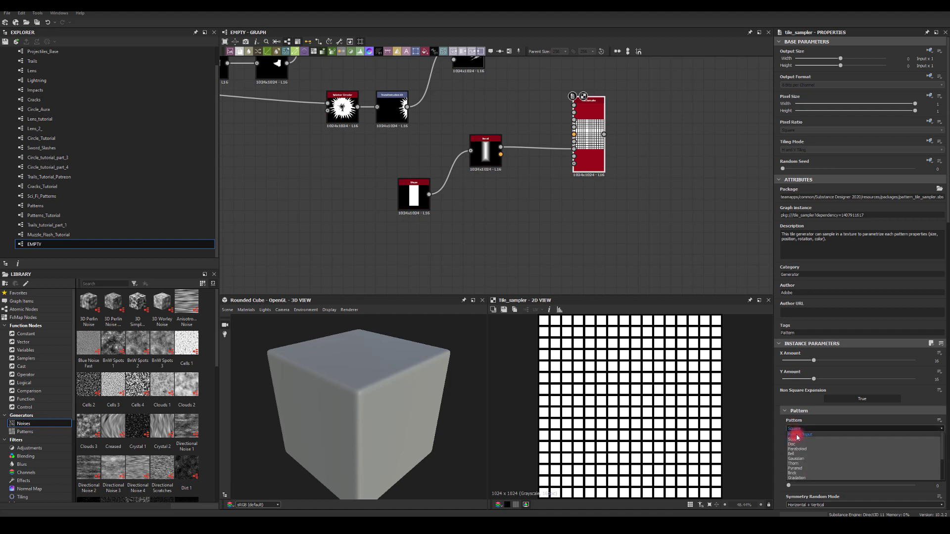
{"action": "left_click", "coordinate": [795, 443]}
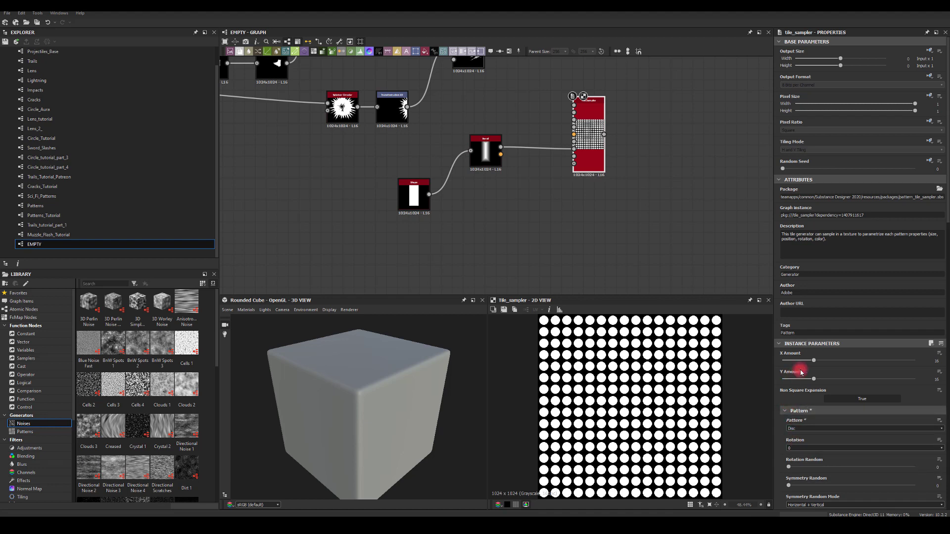
{"action": "left_click", "coordinate": [935, 380]}
{"action": "type", "text": "9"}
{"action": "key", "text": "Return"}
Vary the discs with a Scale Random of 0.5 and an X Size Random of 0.71
{"action": "scroll", "coordinate": [769, 429], "scroll_direction": "down", "scroll_amount": 5}
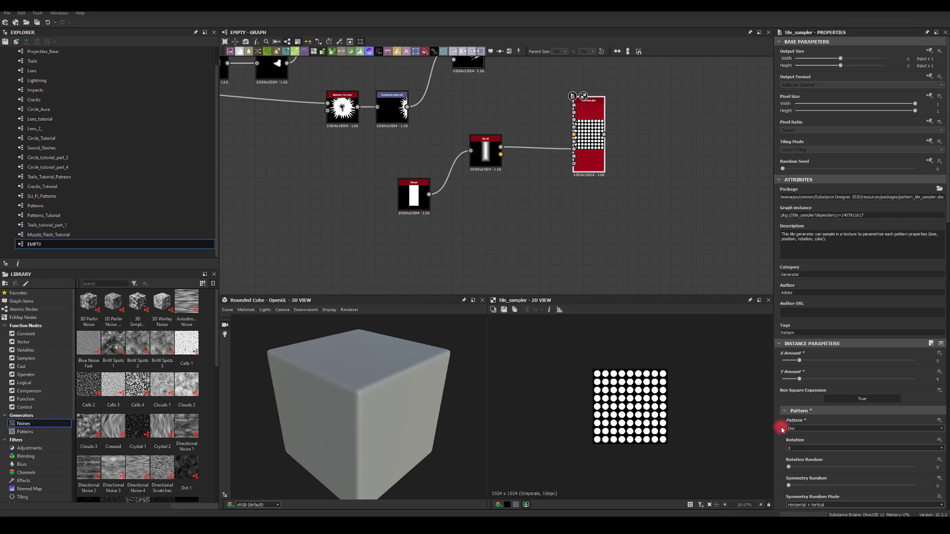
{"action": "scroll", "coordinate": [717, 416], "scroll_direction": "up", "scroll_amount": 3}
{"action": "scroll", "coordinate": [806, 423], "scroll_direction": "down", "scroll_amount": 8}
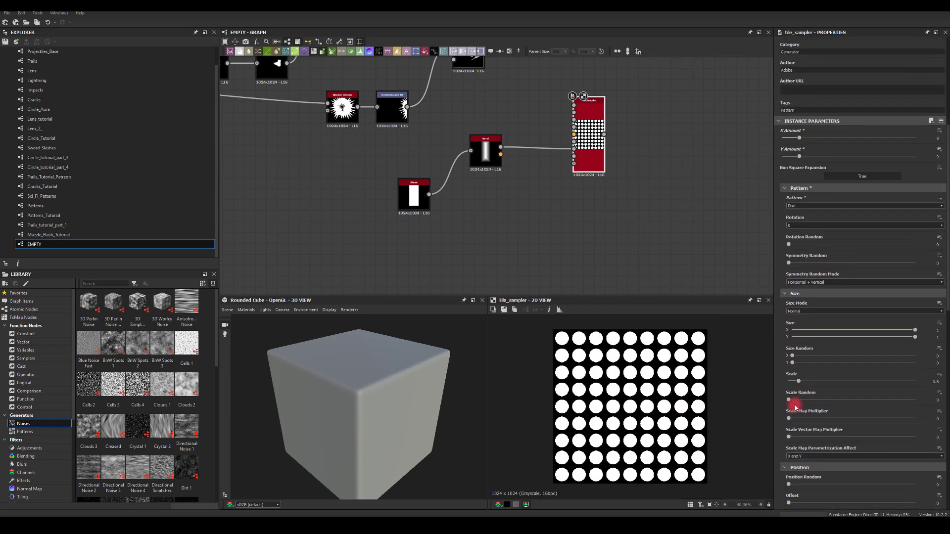
{"action": "left_click_drag", "start_coordinate": [792, 401], "coordinate": [914, 408]}
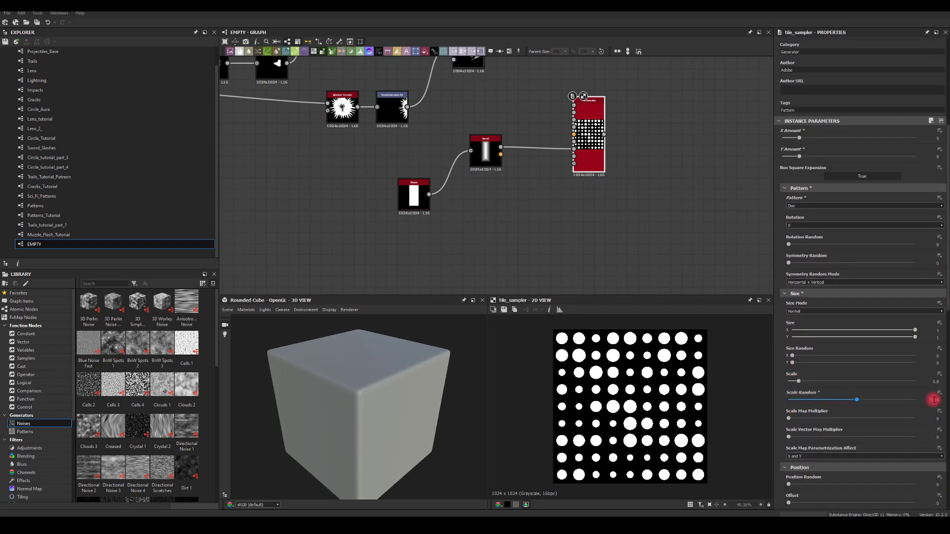
{"action": "left_click", "coordinate": [882, 422]}
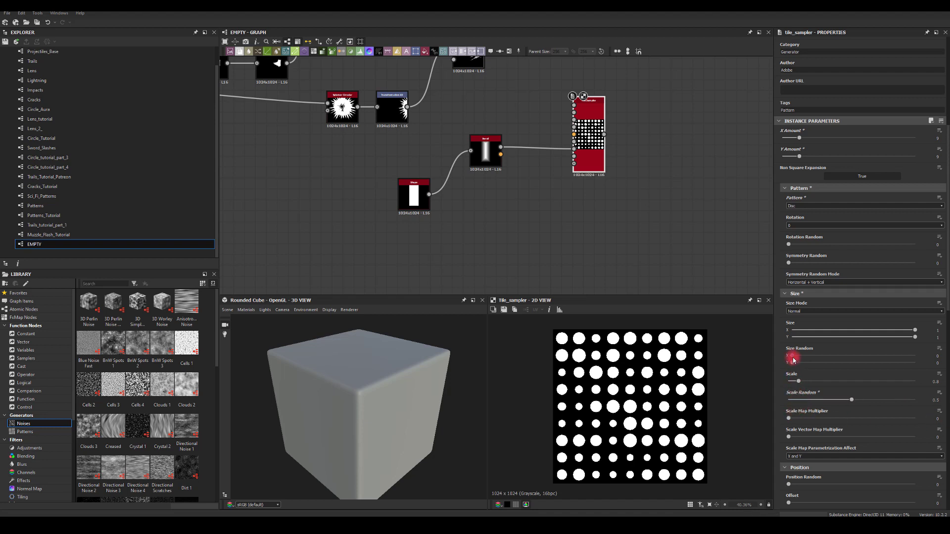
{"action": "left_click_drag", "start_coordinate": [792, 356], "coordinate": [874, 358]}
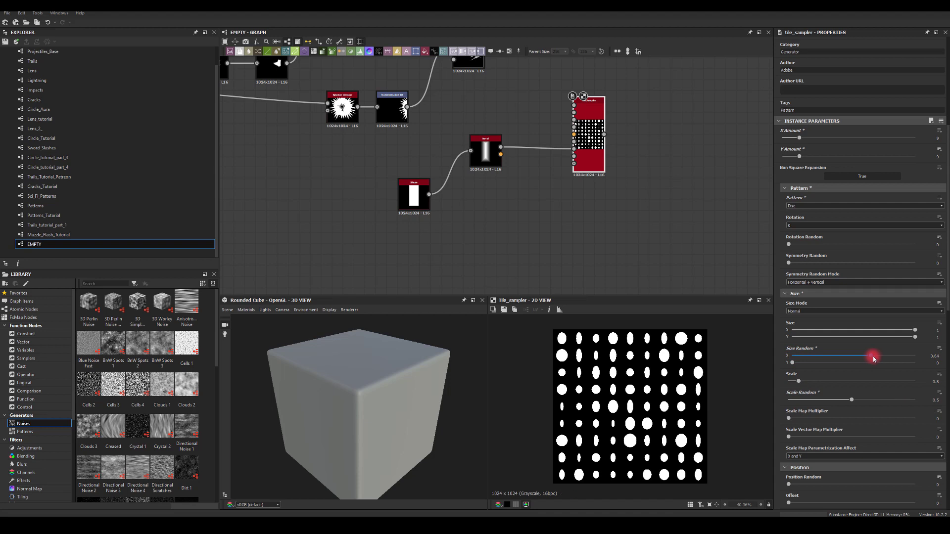
Scatter the discs by setting the Tile Sampler's Position Random to 10
{"action": "scroll", "coordinate": [792, 425], "scroll_direction": "down", "scroll_amount": 2}
{"action": "left_click", "coordinate": [788, 433]}
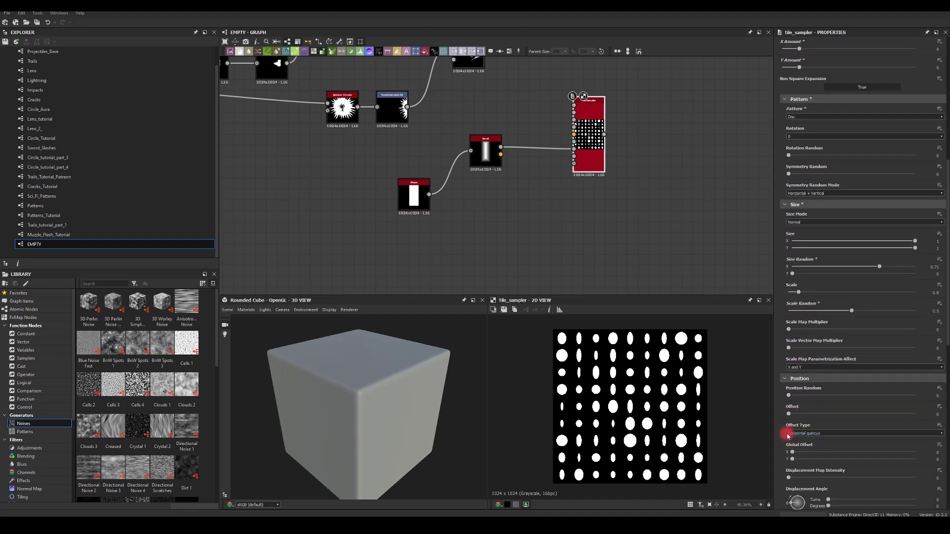
{"action": "left_click_drag", "start_coordinate": [790, 396], "coordinate": [915, 394]}
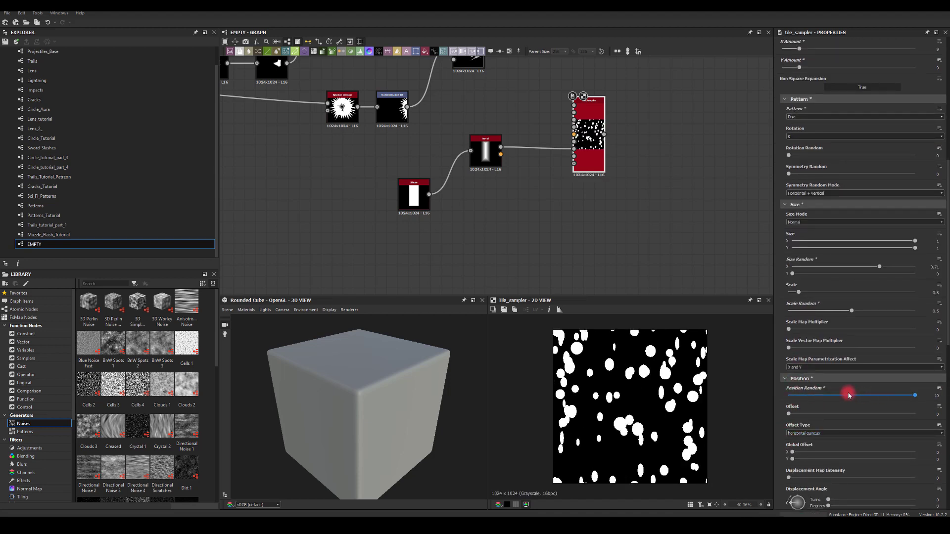
Set the Tile Sampler's Mask Map Threshold to 0.5 and enable Mask Map Invert
{"action": "scroll", "coordinate": [787, 426], "scroll_direction": "down", "scroll_amount": 5}
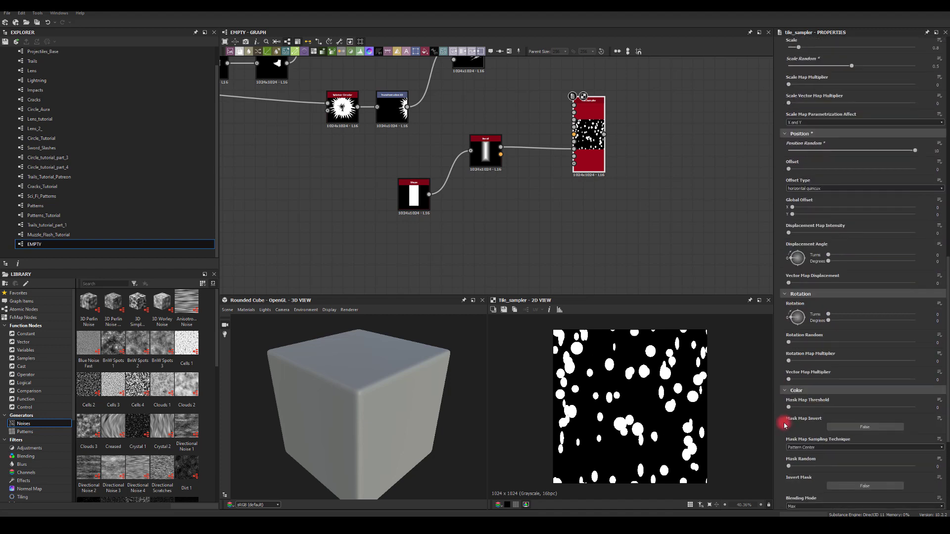
{"action": "left_click_drag", "start_coordinate": [792, 408], "coordinate": [858, 407]}
{"action": "left_click", "coordinate": [935, 408]}
{"action": "type", "text": "0.5"}
{"action": "key", "text": "Return"}
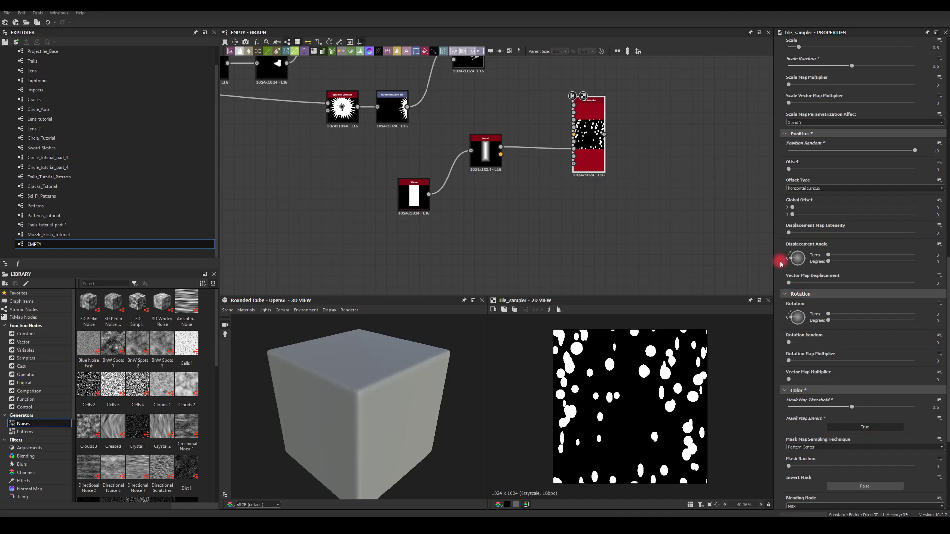
Add a Blend node fed by the Shape node's output, placed below the Tile Sampler
{"action": "middle_click_drag", "start_coordinate": [638, 199], "coordinate": [593, 203]}
{"action": "left_click_drag", "start_coordinate": [385, 199], "coordinate": [605, 203]}
{"action": "type", "text": "bl"}
{"action": "left_click", "coordinate": [627, 220]}
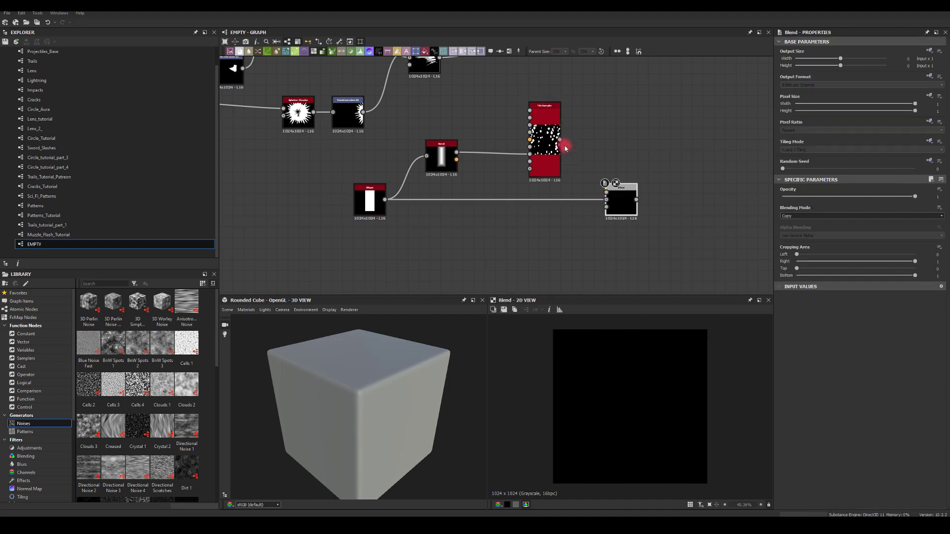
Feed the Tile Sampler's output into the Blend node's foreground and set its Blending Mode to Subtract
{"action": "left_click_drag", "start_coordinate": [560, 140], "coordinate": [607, 192]}
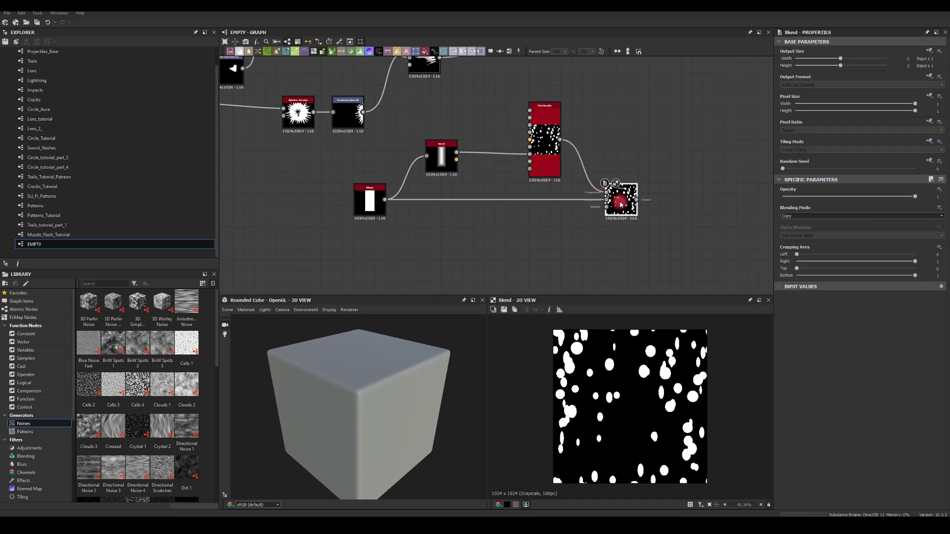
{"action": "left_click", "coordinate": [797, 217]}
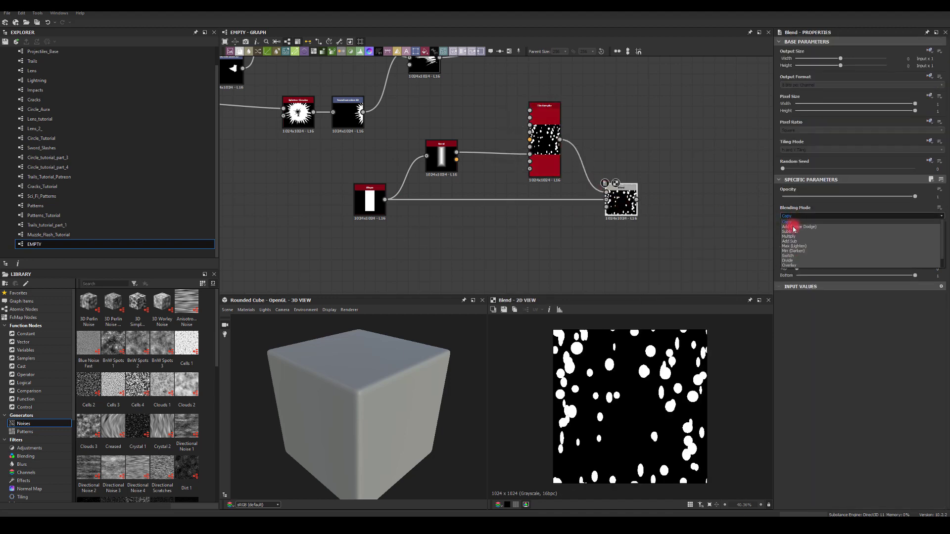
{"action": "left_click", "coordinate": [793, 231]}
{"action": "left_click_drag", "start_coordinate": [623, 192], "coordinate": [622, 171]}
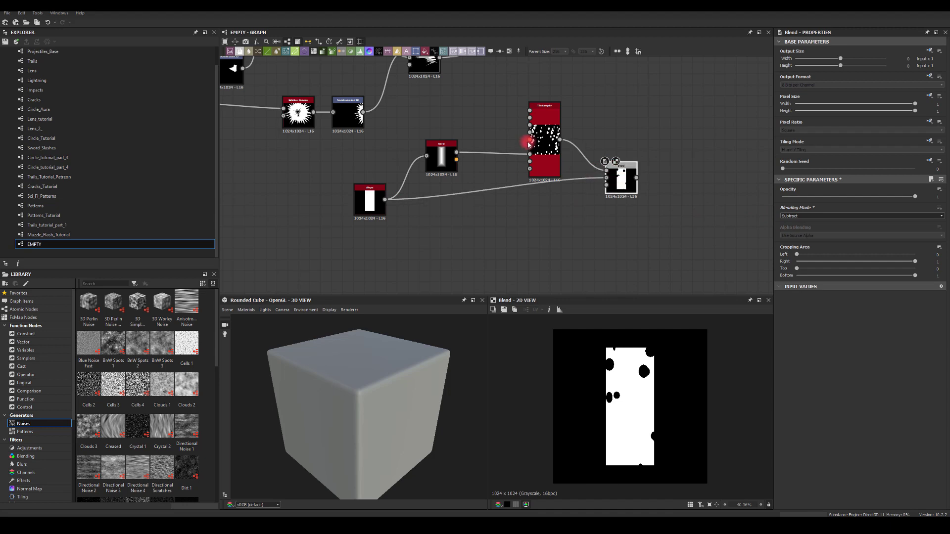
{"action": "left_click", "coordinate": [620, 175]}
Carve the rectangle into spiky shards by setting the Tile Sampler's Scale to 4.62, Scale Random to 0.57 and Position Random to 0.82
{"action": "left_click", "coordinate": [546, 137]}
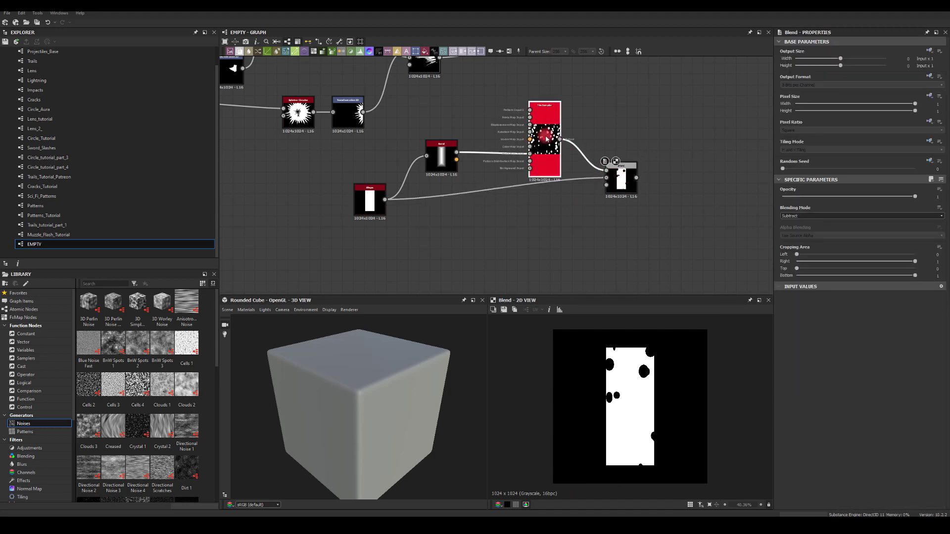
{"action": "scroll", "coordinate": [802, 373], "scroll_direction": "down", "scroll_amount": 15}
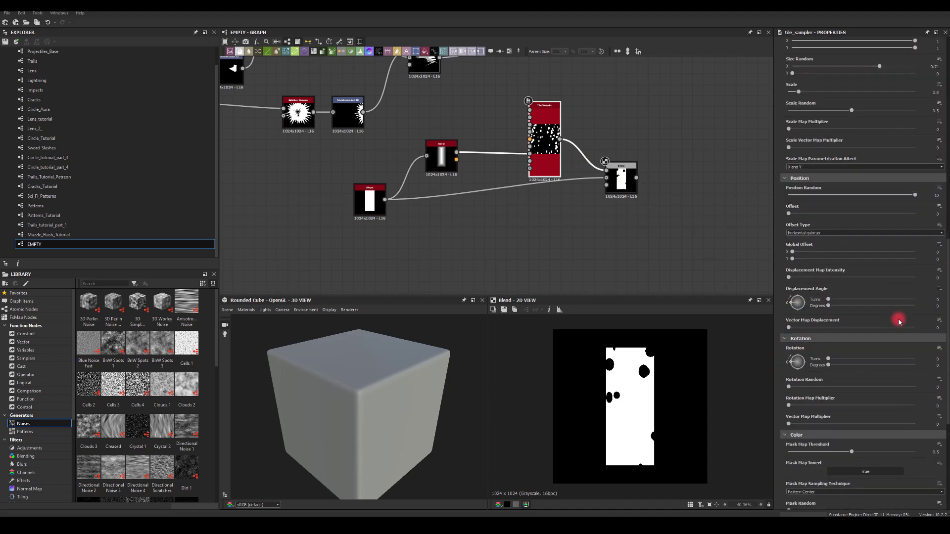
{"action": "scroll", "coordinate": [804, 307], "scroll_direction": "up", "scroll_amount": 5}
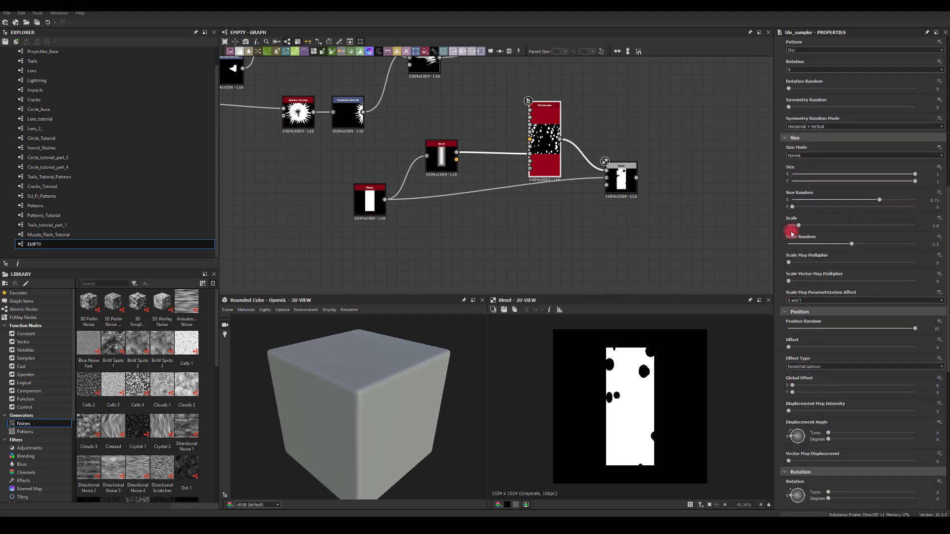
{"action": "left_click_drag", "start_coordinate": [799, 226], "coordinate": [824, 231]}
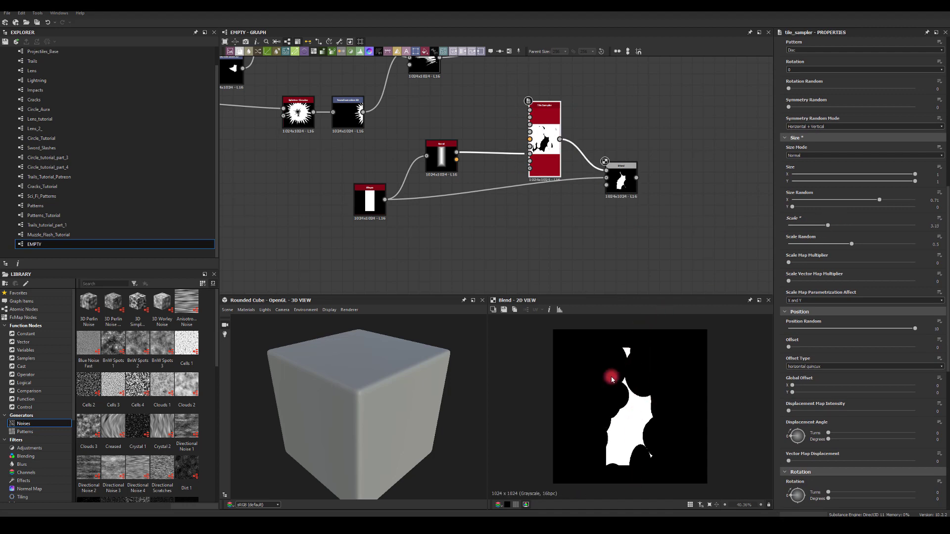
{"action": "left_click_drag", "start_coordinate": [828, 225], "coordinate": [841, 225]}
{"action": "left_click_drag", "start_coordinate": [916, 329], "coordinate": [812, 340]}
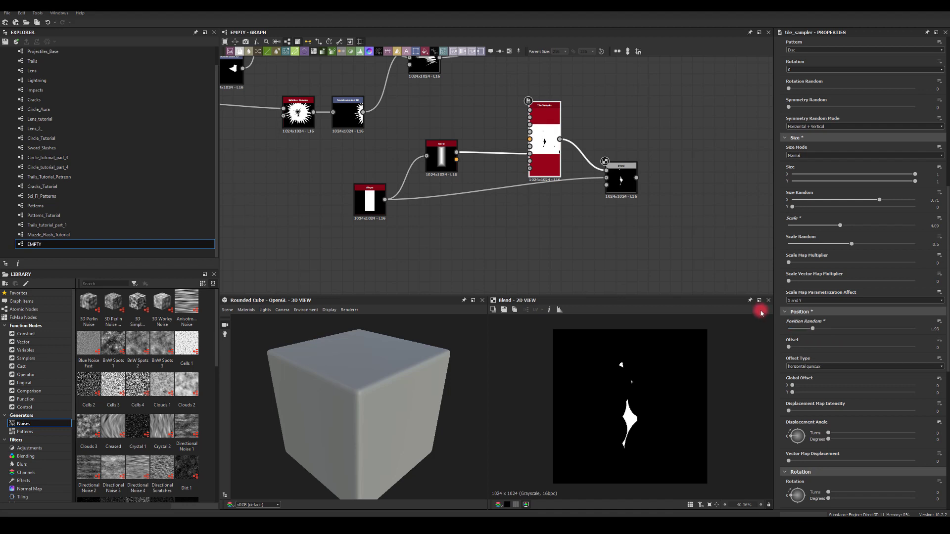
{"action": "mouse_move", "coordinate": [840, 225]}
{"action": "left_mouse_down"}
{"action": "mouse_move", "coordinate": [822, 226]}
{"action": "mouse_move", "coordinate": [840, 225]}
{"action": "left_mouse_up"}
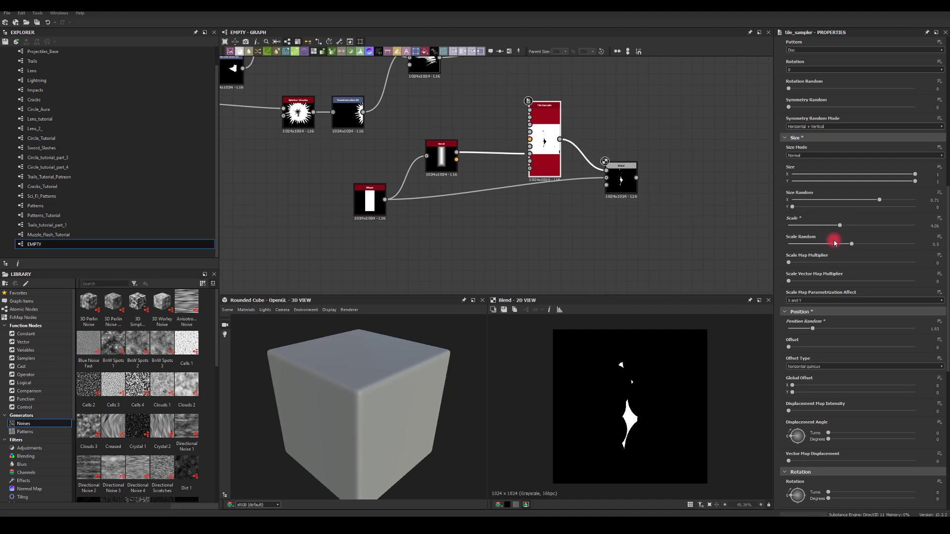
{"action": "mouse_move", "coordinate": [815, 330]}
{"action": "left_mouse_down"}
{"action": "mouse_move", "coordinate": [857, 323]}
{"action": "mouse_move", "coordinate": [801, 321]}
{"action": "left_mouse_up"}
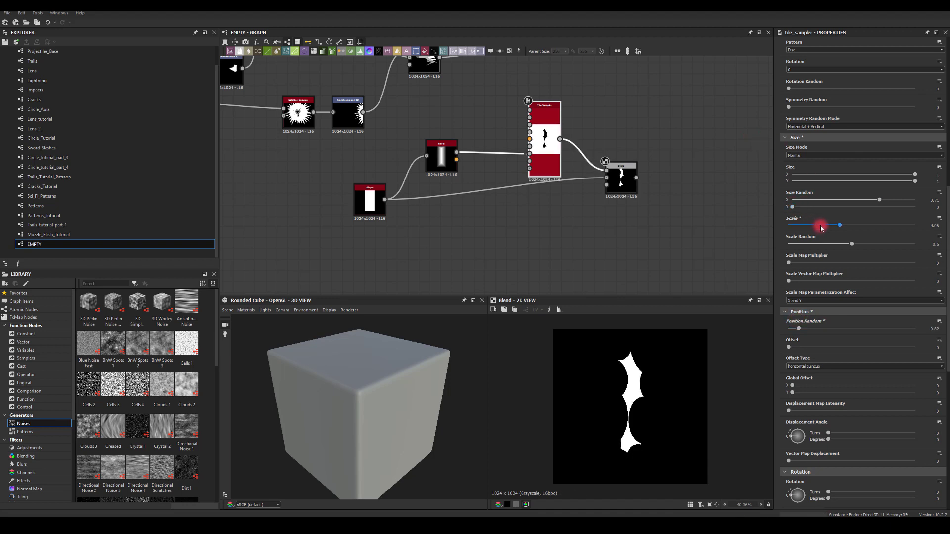
{"action": "left_click_drag", "start_coordinate": [852, 244], "coordinate": [848, 225]}
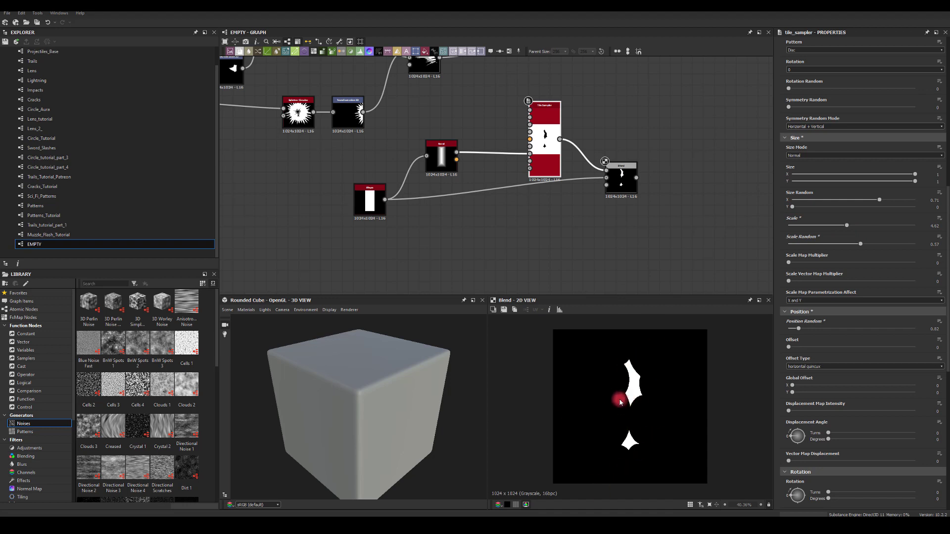
Add a Trapezoid Transform Grayscale node fed by the subtracting Blend node's output
{"action": "middle_click_drag", "start_coordinate": [607, 198], "coordinate": [543, 192]}
{"action": "left_click_drag", "start_coordinate": [561, 179], "coordinate": [554, 194]}
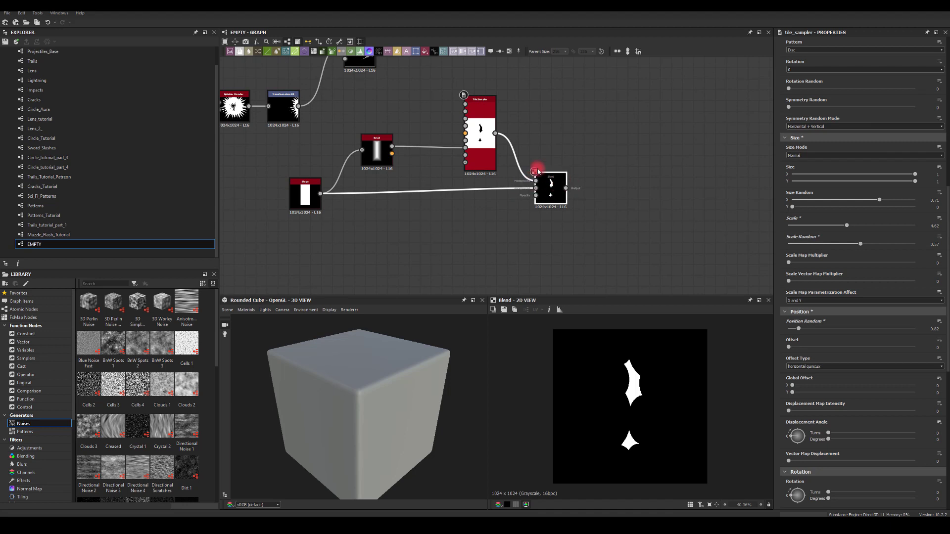
{"action": "left_click", "coordinate": [608, 154]}
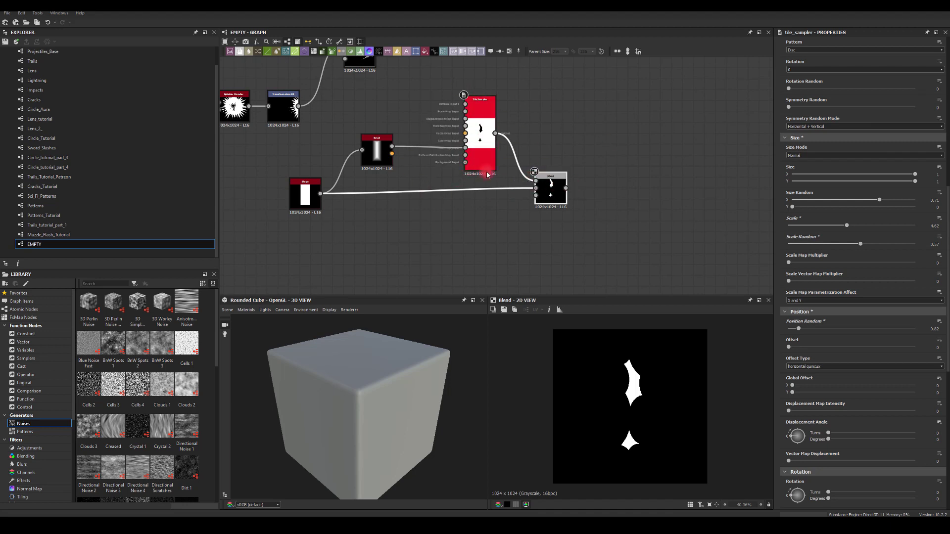
{"action": "left_click_drag", "start_coordinate": [567, 188], "coordinate": [669, 151]}
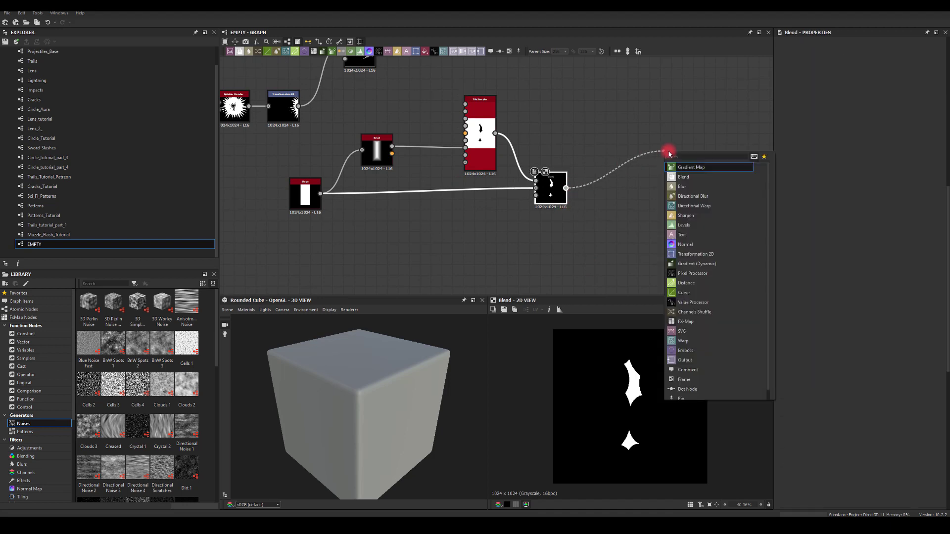
{"action": "type", "text": "tra"}
{"action": "left_click", "coordinate": [685, 178]}
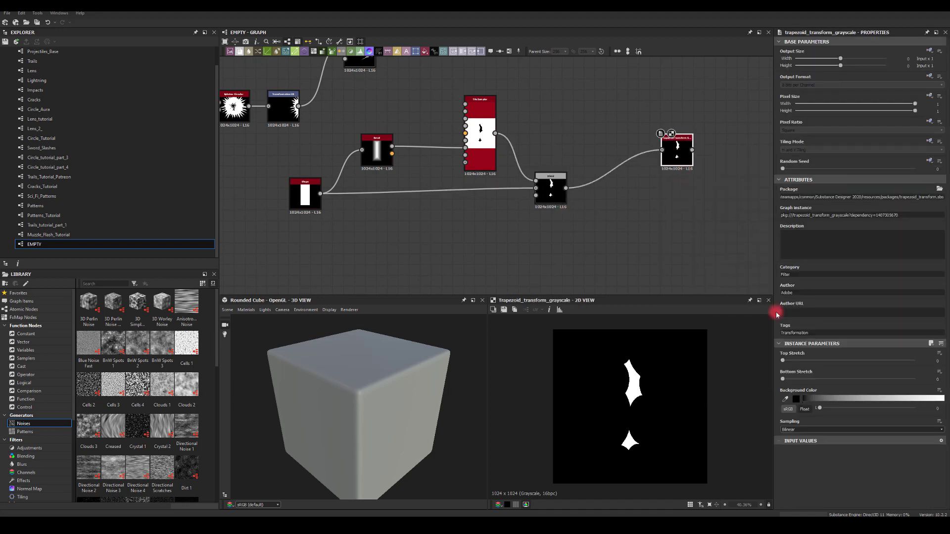
Set the Trapezoid Transform's Top Stretch to 0.92 and its Tiling Mode to No Tiling, and place it beside the Blend node
{"action": "left_click_drag", "start_coordinate": [787, 367], "coordinate": [903, 367]}
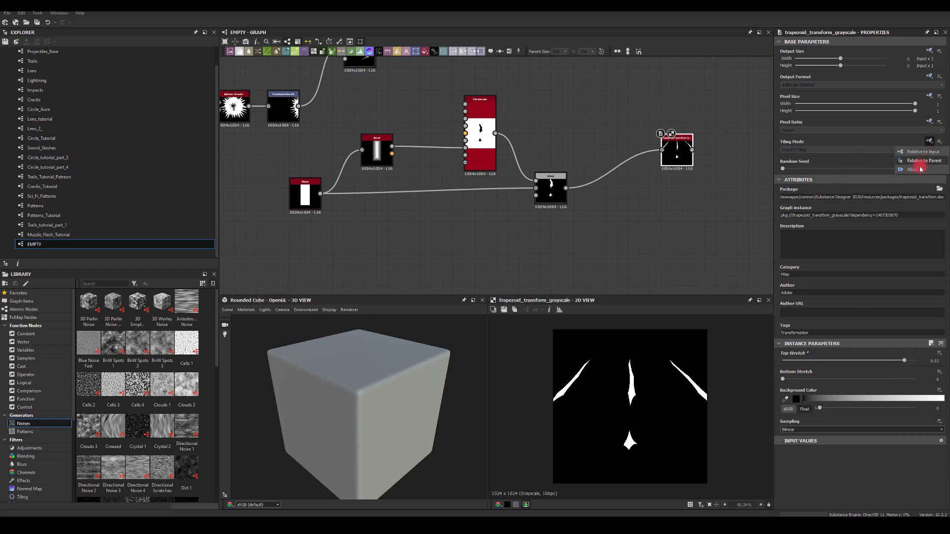
{"action": "left_click", "coordinate": [916, 151]}
{"action": "left_click", "coordinate": [787, 154]}
{"action": "left_click_drag", "start_coordinate": [677, 148], "coordinate": [606, 181]}
{"action": "middle_click_drag", "start_coordinate": [622, 140], "coordinate": [562, 145]}
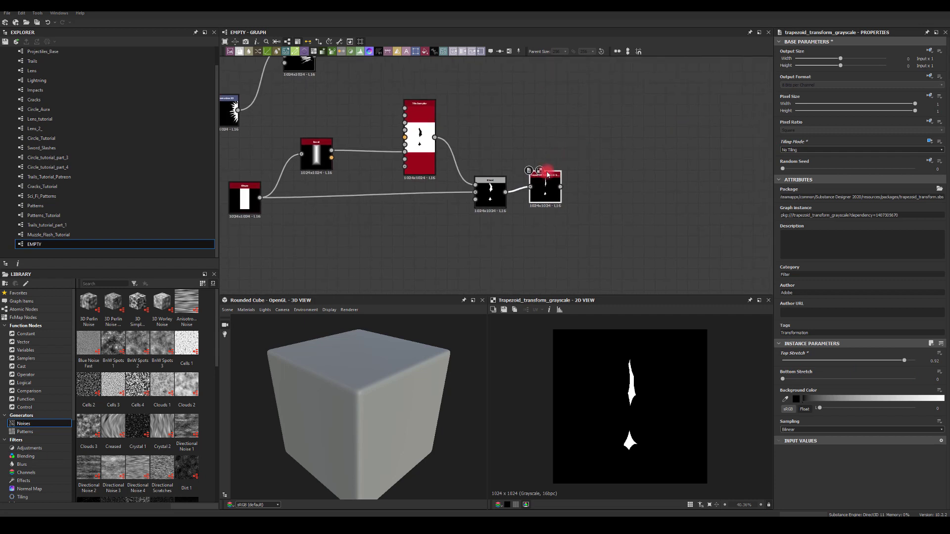
{"action": "left_click_drag", "start_coordinate": [539, 196], "coordinate": [545, 201]}
Add a Splatter Circular node with the Trapezoid Transform wired to its pattern input, and set its Pattern to Image Input
{"action": "left_click_drag", "start_coordinate": [639, 182], "coordinate": [645, 177]}
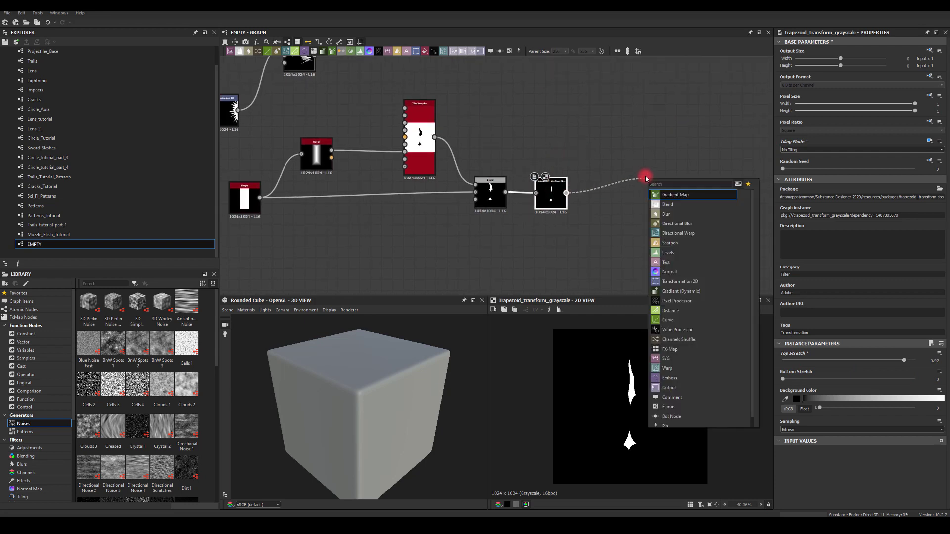
{"action": "type", "text": "spl"}
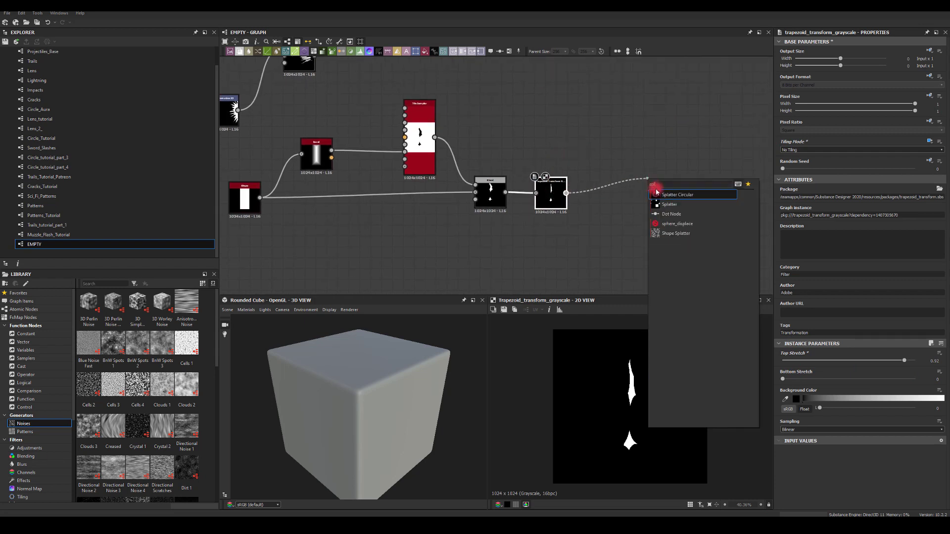
{"action": "left_click", "coordinate": [664, 195]}
{"action": "left_click", "coordinate": [665, 176]}
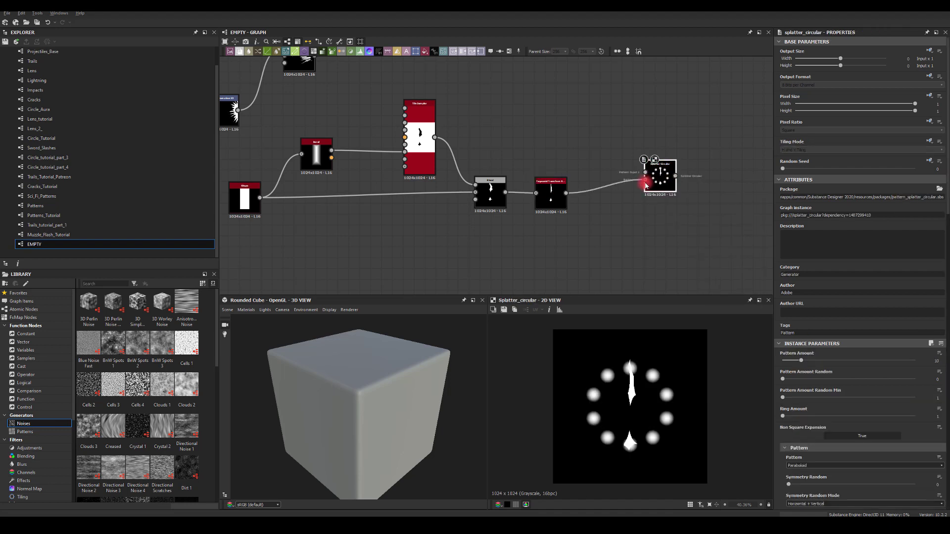
{"action": "left_click_drag", "start_coordinate": [645, 180], "coordinate": [632, 196]}
{"action": "left_click", "coordinate": [796, 466]}
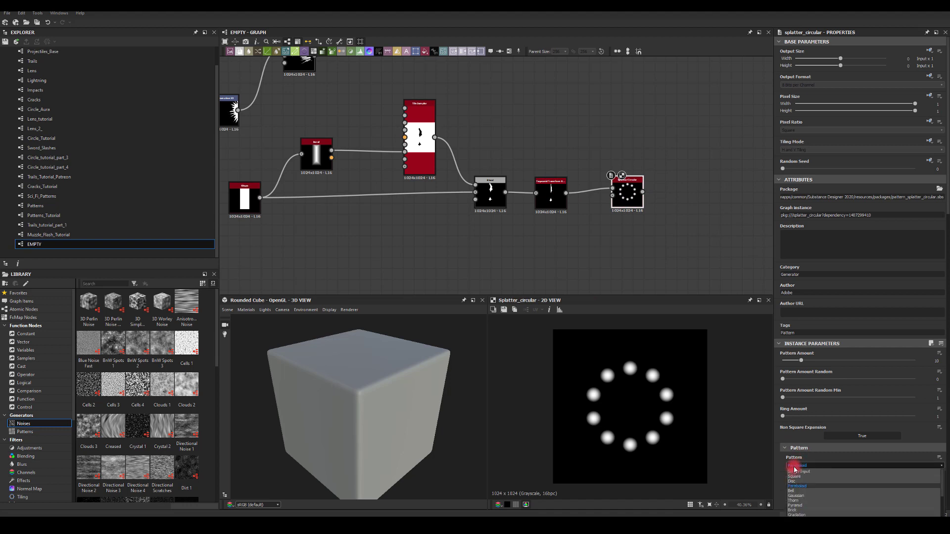
{"action": "left_click", "coordinate": [795, 472]}
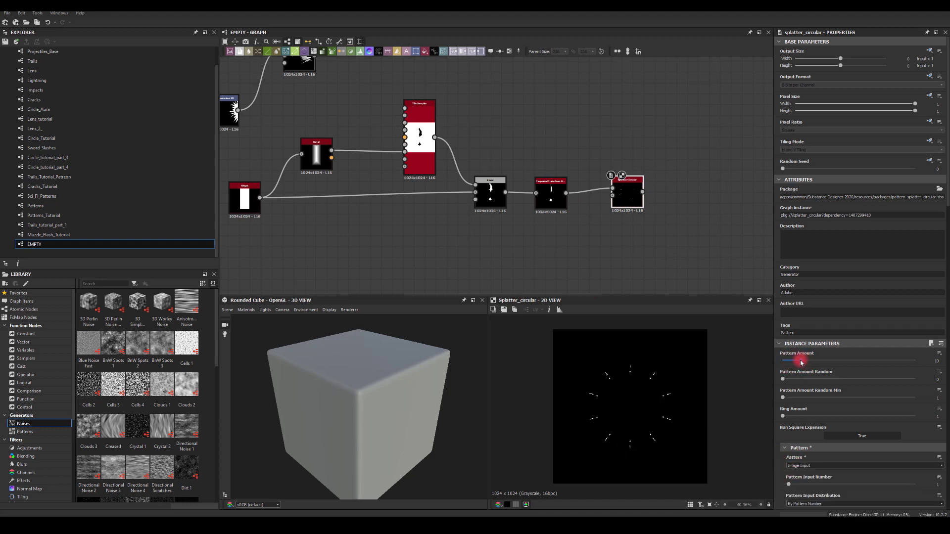
Set the Splatter Circular's Pattern Amount to 32 and its Radius to 0.23
{"action": "left_click_drag", "start_coordinate": [801, 363], "coordinate": [853, 365]}
{"action": "scroll", "coordinate": [781, 458], "scroll_direction": "down", "scroll_amount": 5}
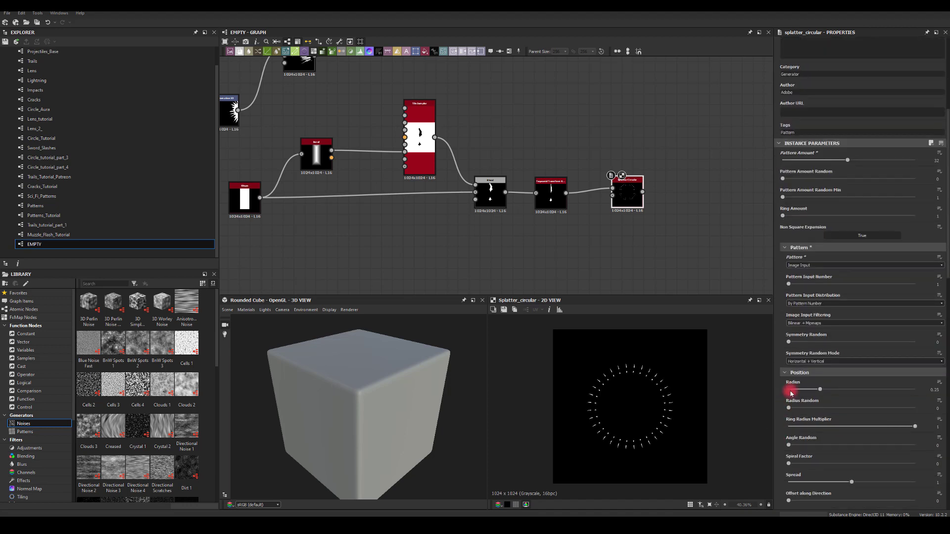
{"action": "left_click_drag", "start_coordinate": [823, 391], "coordinate": [817, 392]}
Set the Splatter Circular's Size Random to X 0.28 and Y 0.47, and its Scale to 2
{"action": "scroll", "coordinate": [778, 412], "scroll_direction": "down", "scroll_amount": 3}
{"action": "scroll", "coordinate": [772, 420], "scroll_direction": "down", "scroll_amount": 2}
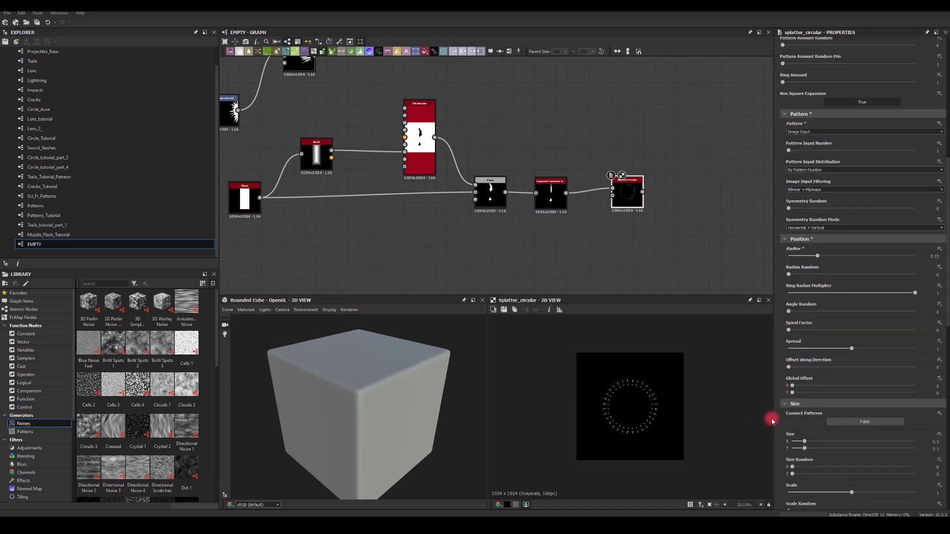
{"action": "scroll", "coordinate": [794, 465], "scroll_direction": "down", "scroll_amount": 1}
{"action": "left_click_drag", "start_coordinate": [792, 445], "coordinate": [948, 480]}
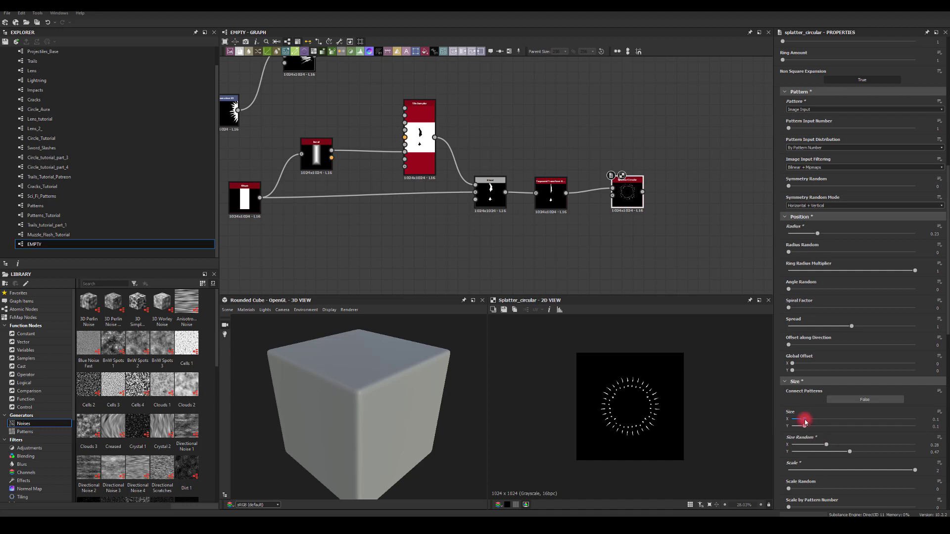
Set the splatter's Size to X 0.15 and Y 0.47, with Scale Random 0.88 and Symmetry Random 1
{"action": "mouse_move", "coordinate": [805, 419]}
{"action": "left_mouse_down"}
{"action": "mouse_move", "coordinate": [860, 422]}
{"action": "mouse_move", "coordinate": [806, 426]}
{"action": "mouse_move", "coordinate": [853, 427]}
{"action": "mouse_move", "coordinate": [802, 416]}
{"action": "mouse_move", "coordinate": [810, 414]}
{"action": "left_mouse_up"}
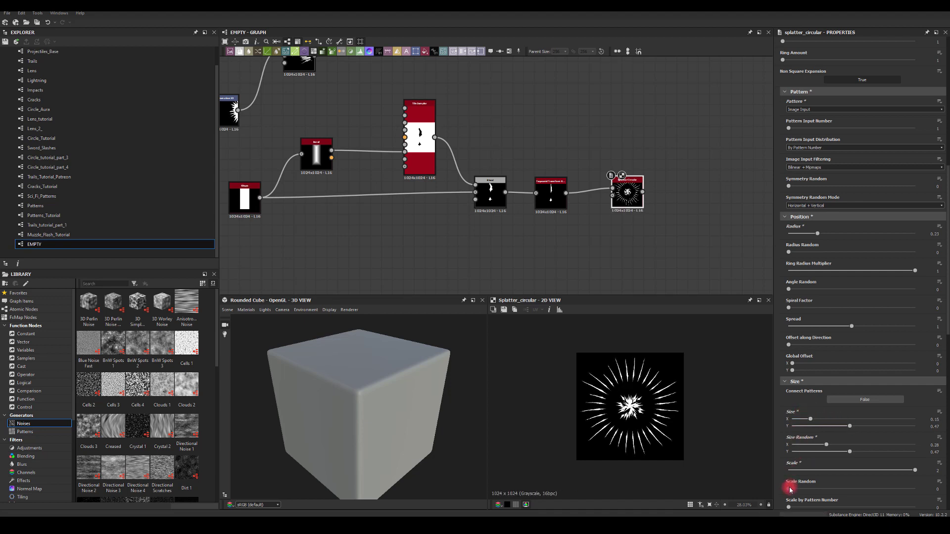
{"action": "left_click_drag", "start_coordinate": [790, 490], "coordinate": [900, 502]}
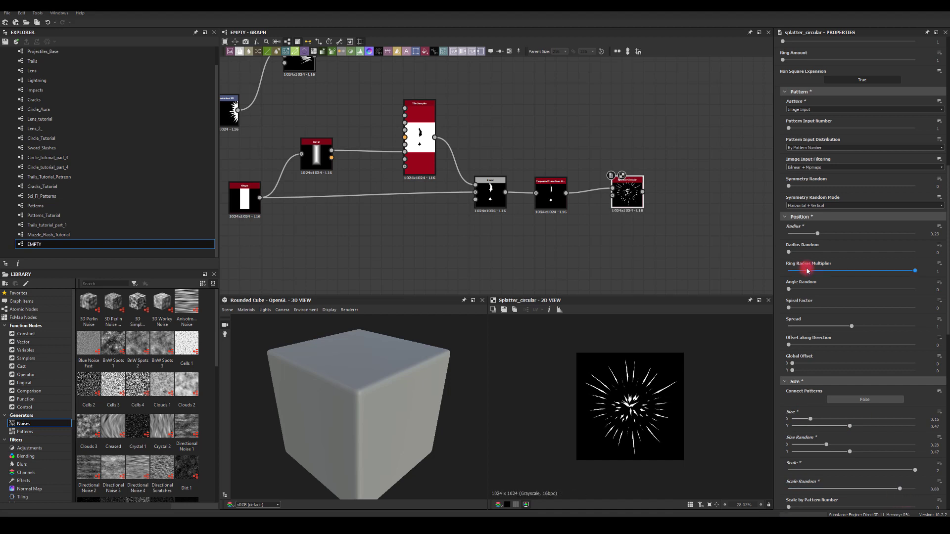
{"action": "left_click_drag", "start_coordinate": [787, 187], "coordinate": [916, 187]}
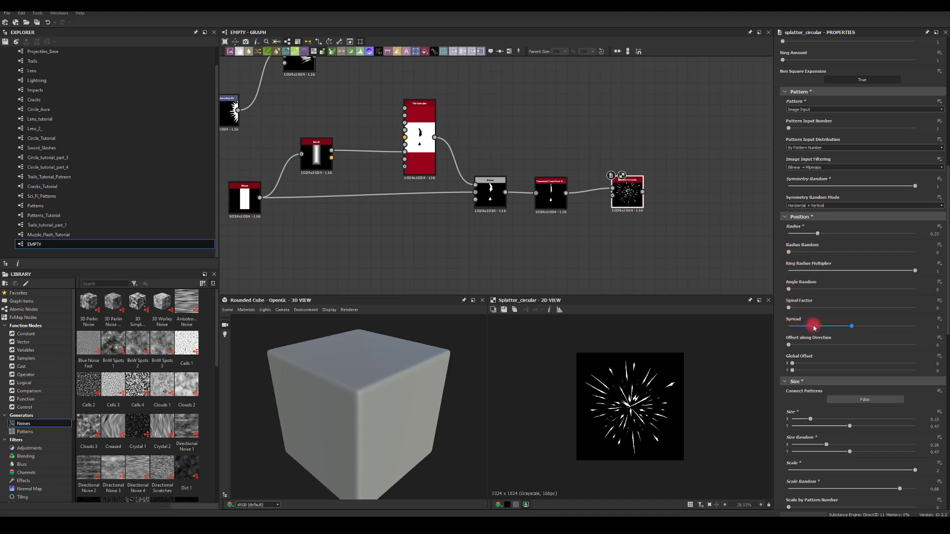
Try a Spread of 2 on the Splatter Circular and return it to 1
{"action": "left_click_drag", "start_coordinate": [852, 328], "coordinate": [942, 331]}
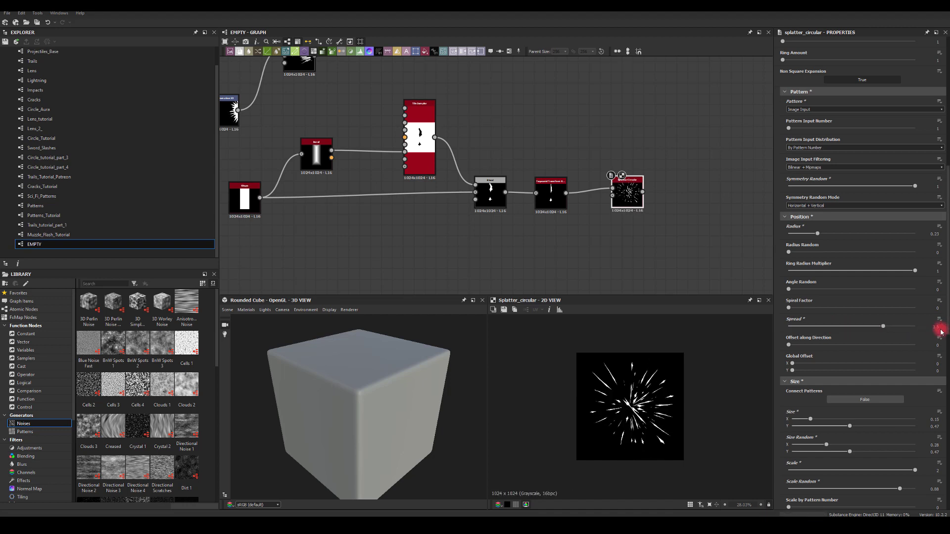
{"action": "left_click", "coordinate": [930, 326]}
{"action": "type", "text": "2"}
{"action": "key", "text": "Return"}
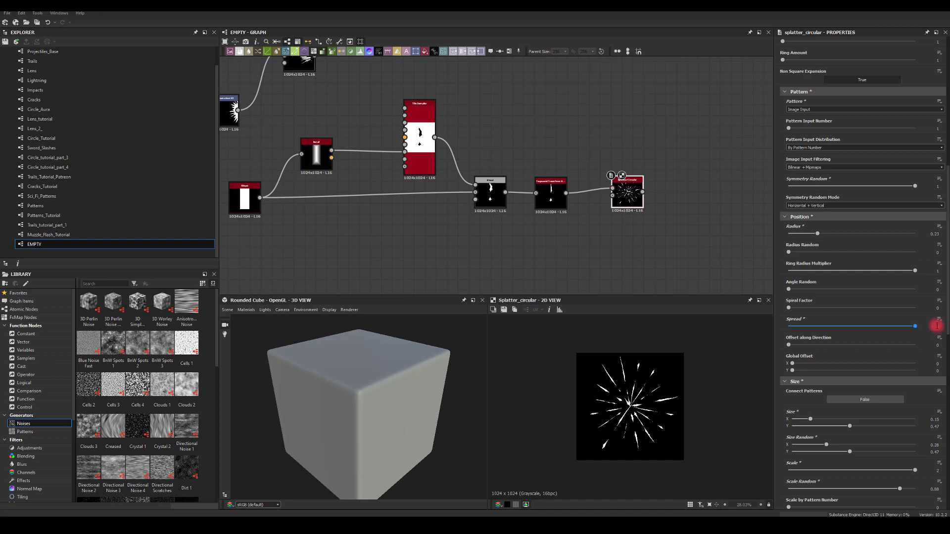
{"action": "key", "text": "Return"}
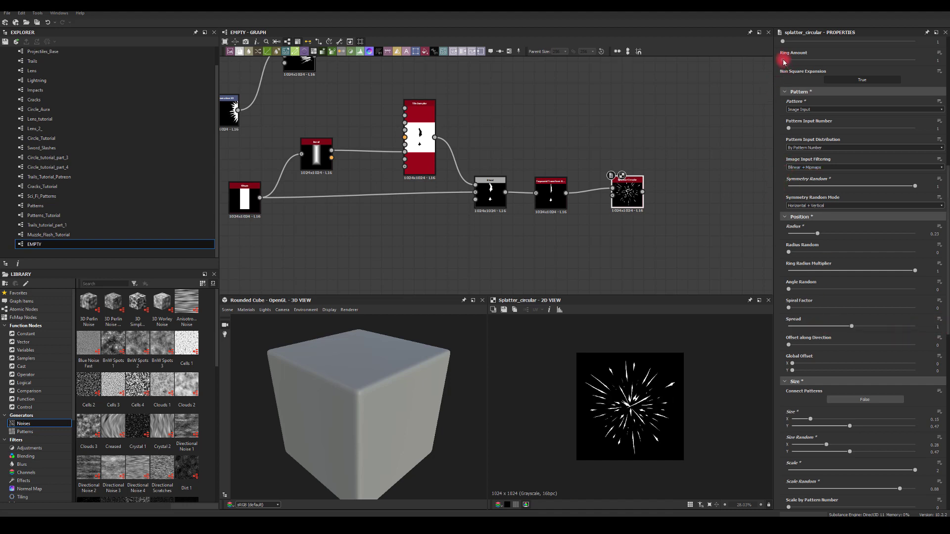
Set the Splatter Circular's Ring Amount to 2, Radius to 0.39, Scale to 1 and X Size to 0.28
{"action": "left_click_drag", "start_coordinate": [794, 60], "coordinate": [800, 62]}
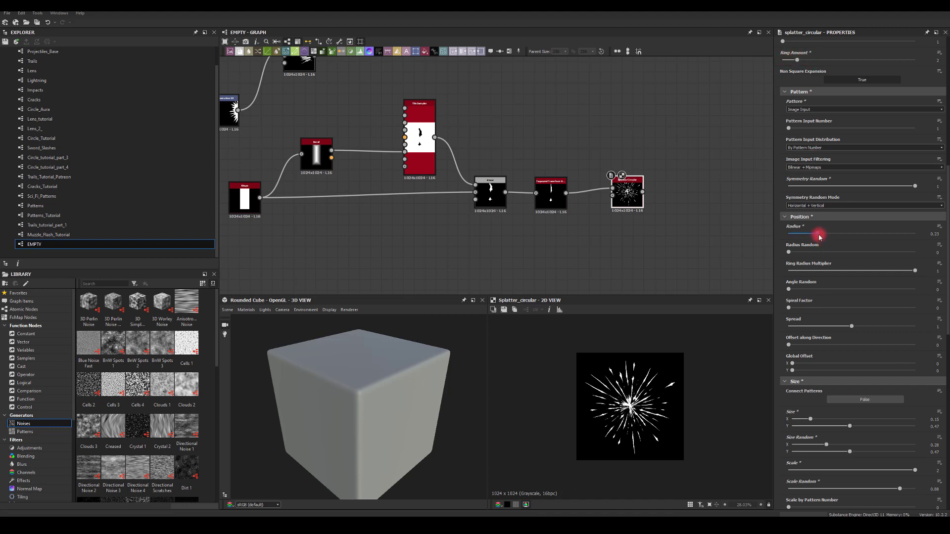
{"action": "left_click_drag", "start_coordinate": [819, 237], "coordinate": [837, 234]}
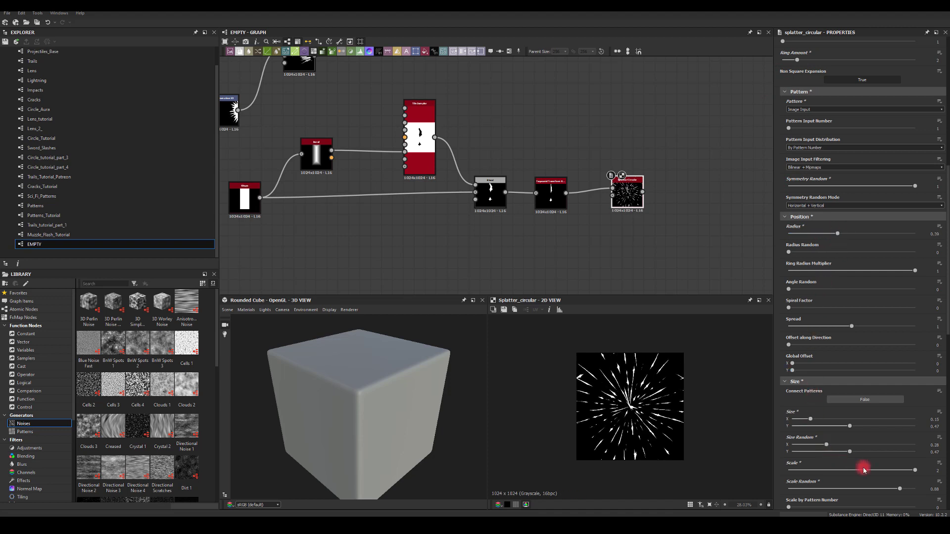
{"action": "mouse_move", "coordinate": [864, 470]}
{"action": "left_mouse_down"}
{"action": "mouse_move", "coordinate": [910, 471]}
{"action": "mouse_move", "coordinate": [860, 461]}
{"action": "left_mouse_up"}
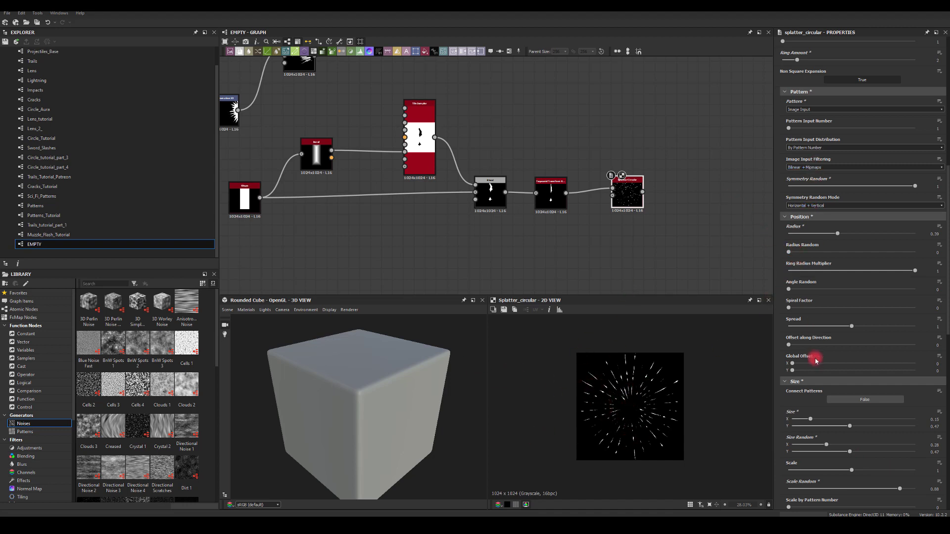
{"action": "mouse_move", "coordinate": [813, 420]}
{"action": "left_mouse_down"}
{"action": "mouse_move", "coordinate": [859, 428]}
{"action": "mouse_move", "coordinate": [826, 419]}
{"action": "left_mouse_up"}
{"action": "middle_click_drag", "start_coordinate": [655, 216], "coordinate": [635, 160]}
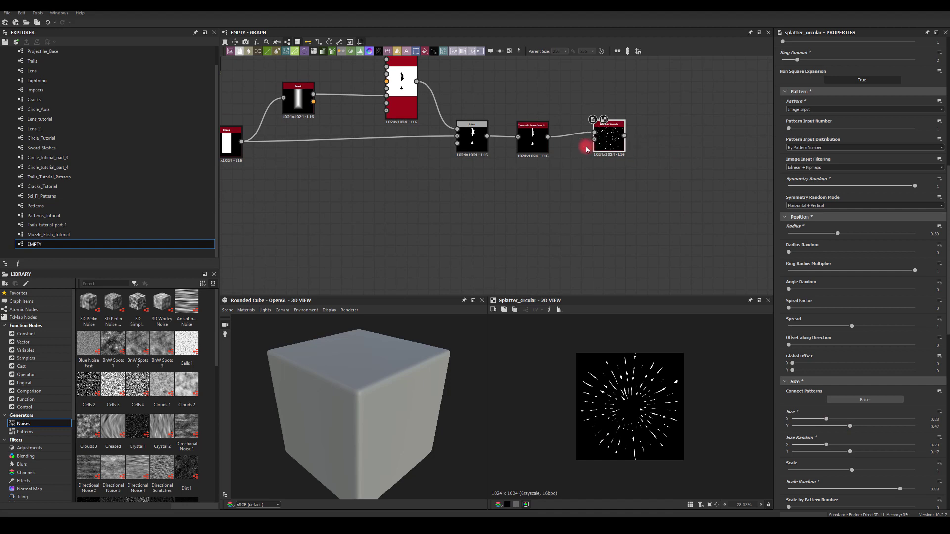
Add a Shape node below the spark chain and set its X Size to 0.39
{"action": "middle_click_drag", "start_coordinate": [616, 166], "coordinate": [572, 190]}
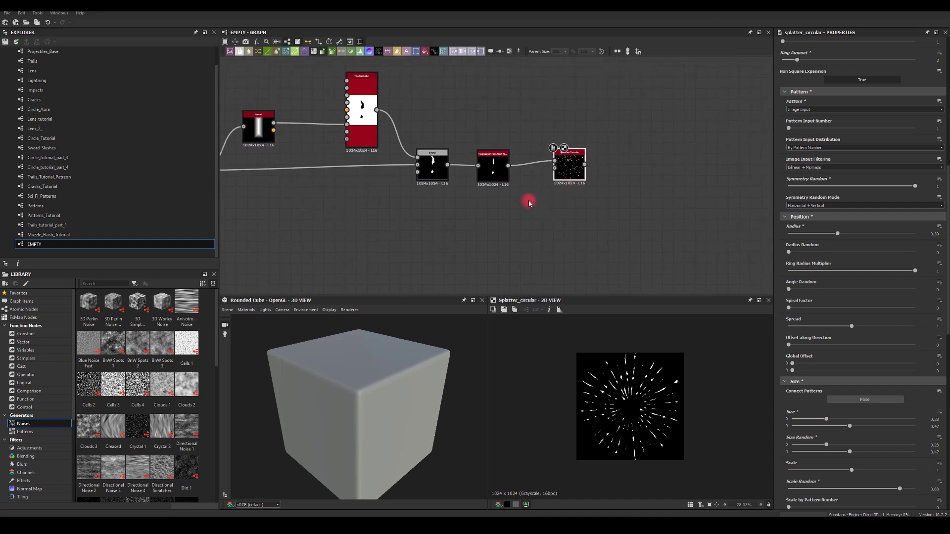
{"action": "left_click_drag", "start_coordinate": [565, 174], "coordinate": [548, 168]}
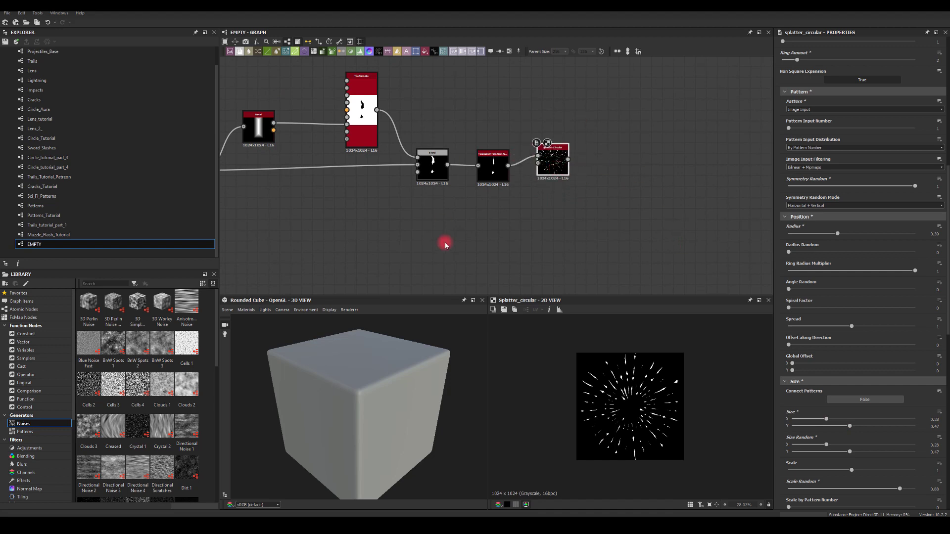
{"action": "key", "text": "space"}
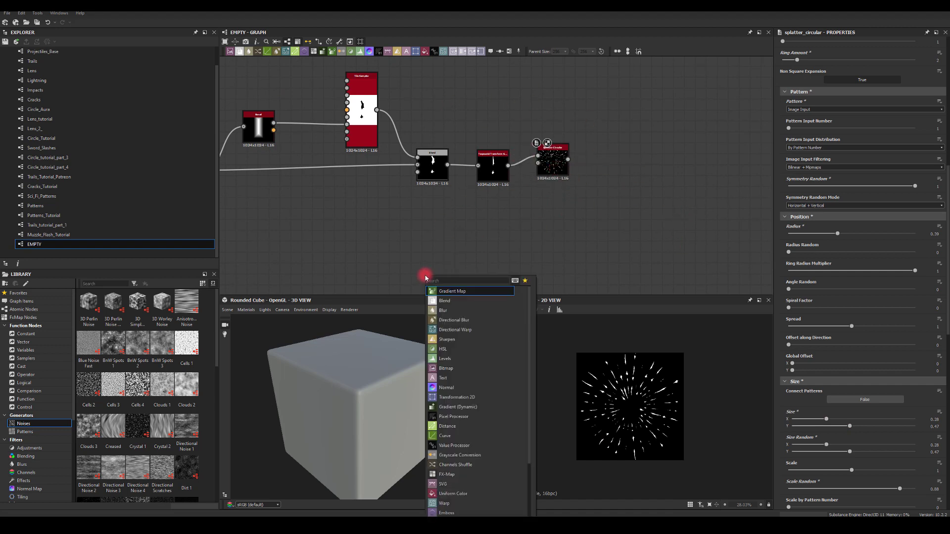
{"action": "type", "text": "sh"}
{"action": "left_click", "coordinate": [448, 311]}
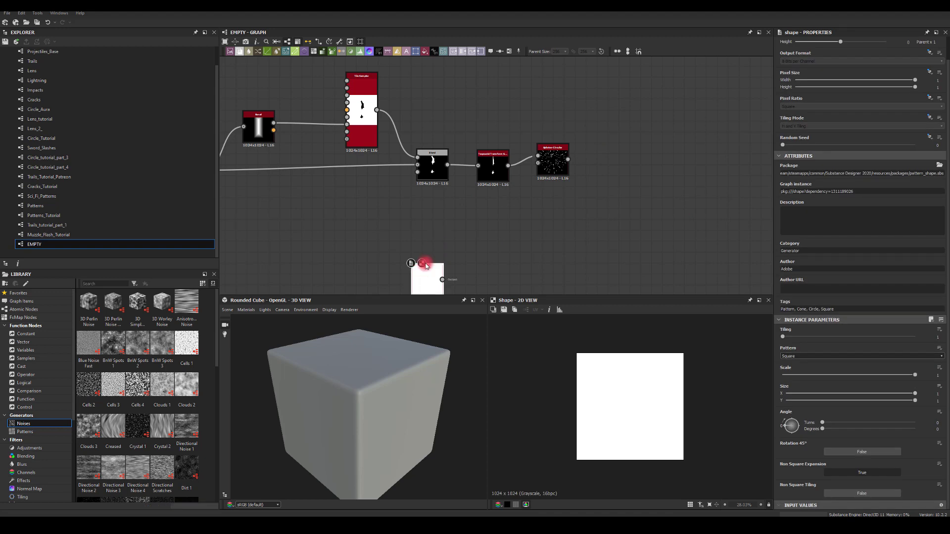
{"action": "left_click_drag", "start_coordinate": [425, 263], "coordinate": [426, 226]}
{"action": "left_click", "coordinate": [909, 401]}
{"action": "left_click_drag", "start_coordinate": [908, 401], "coordinate": [836, 393]}
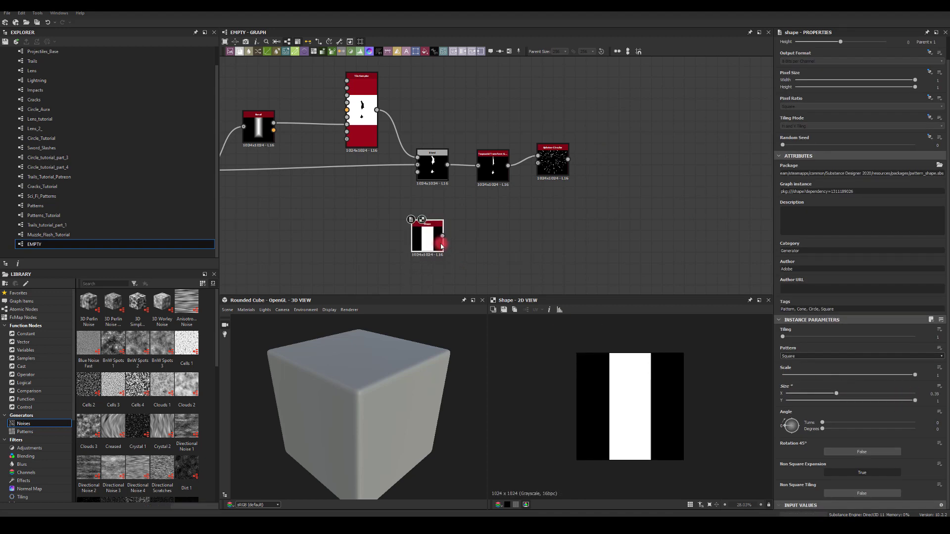
Chain a Cartesian to Polar Grayscale node and a Blur HQ Grayscale node after the new Shape
{"action": "left_click_drag", "start_coordinate": [442, 246], "coordinate": [528, 242]}
{"action": "type", "text": "pol"}
{"action": "left_click", "coordinate": [532, 263]}
{"action": "type", "text": "bl"}
{"action": "left_click", "coordinate": [585, 263]}
Set the Blur HQ Grayscale's Tiling Mode to absolute No Tiling and its Intensity to 0.58
{"action": "left_click", "coordinate": [928, 142]}
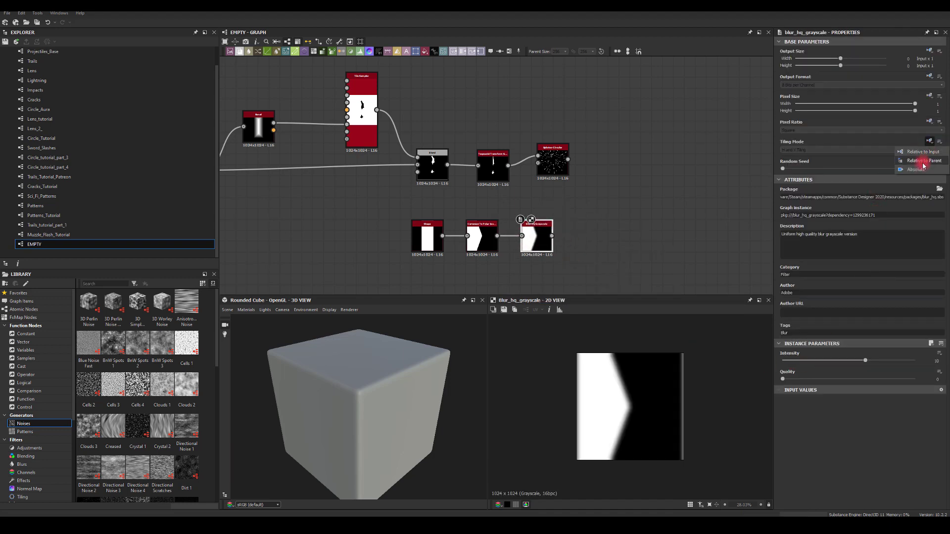
{"action": "left_click", "coordinate": [921, 169]}
{"action": "left_click", "coordinate": [804, 150]}
{"action": "left_click", "coordinate": [791, 156]}
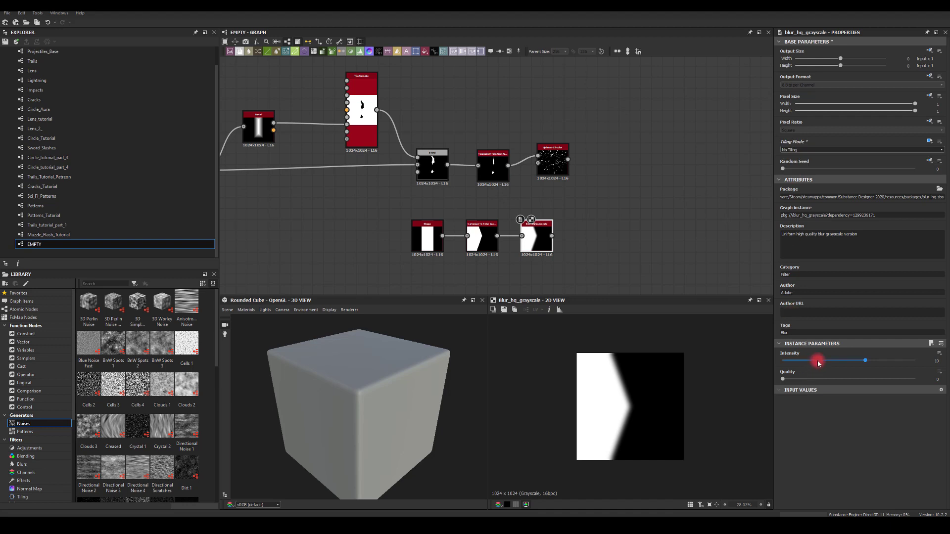
{"action": "left_click_drag", "start_coordinate": [818, 362], "coordinate": [792, 362]}
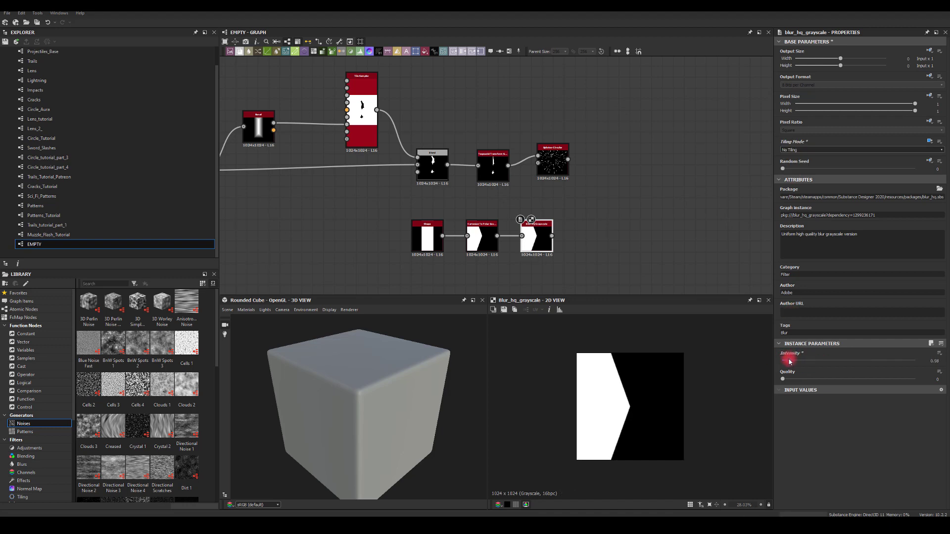
Narrow the Shape feeding the polar conversion to an X Size of 0.15
{"action": "left_click", "coordinate": [481, 244]}
{"action": "left_click", "coordinate": [531, 237]}
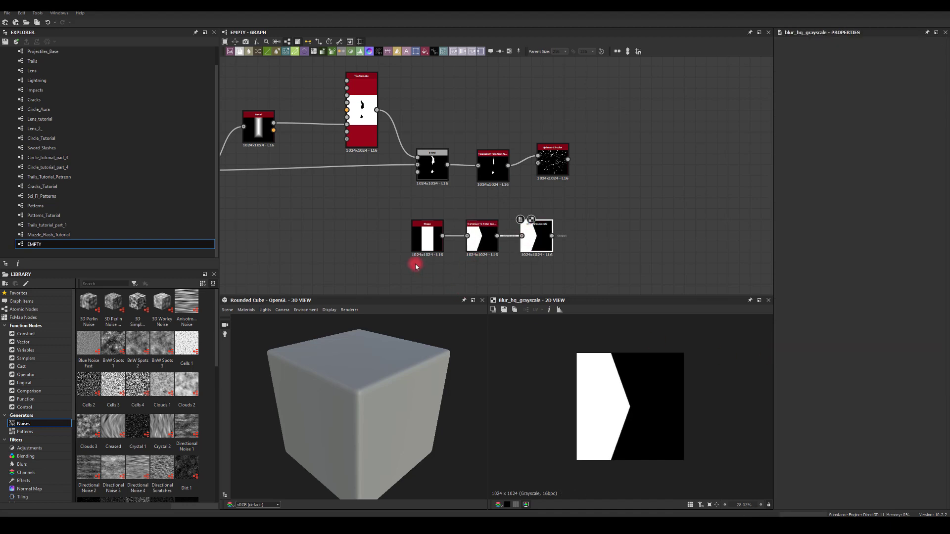
{"action": "left_click", "coordinate": [424, 240]}
{"action": "left_click", "coordinate": [427, 233]}
{"action": "left_click_drag", "start_coordinate": [836, 419], "coordinate": [805, 419]}
Blend the Splatter Circular with the blurred wedge mask using the Multiply blending mode
{"action": "left_click_drag", "start_coordinate": [552, 236], "coordinate": [650, 173]}
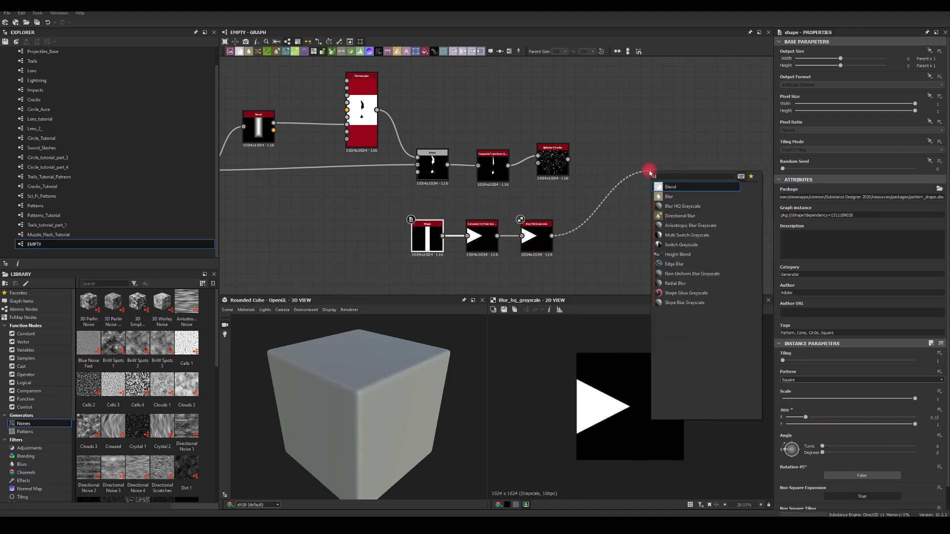
{"action": "left_click", "coordinate": [668, 188]}
{"action": "left_click_drag", "start_coordinate": [568, 159], "coordinate": [653, 163]}
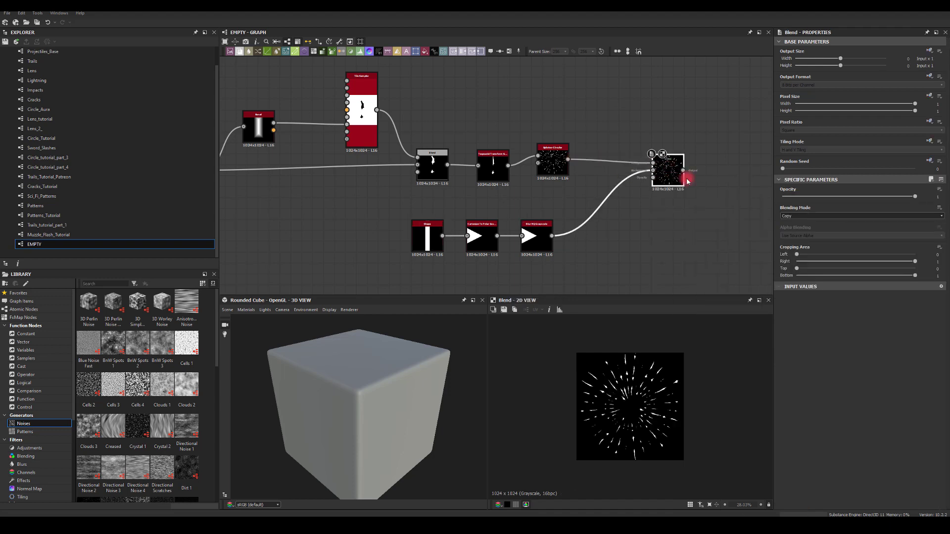
{"action": "left_click", "coordinate": [804, 221]}
{"action": "left_click", "coordinate": [796, 238]}
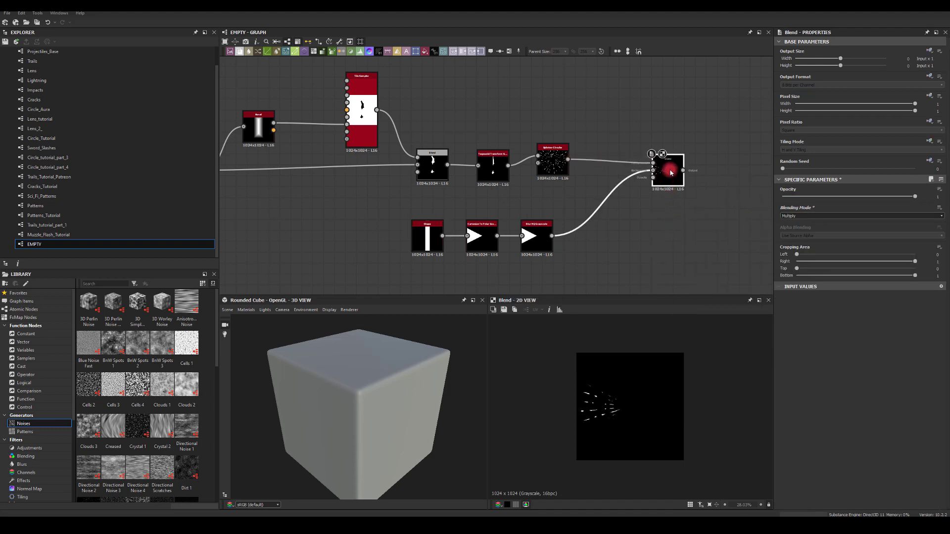
{"action": "left_click_drag", "start_coordinate": [666, 172], "coordinate": [644, 183]}
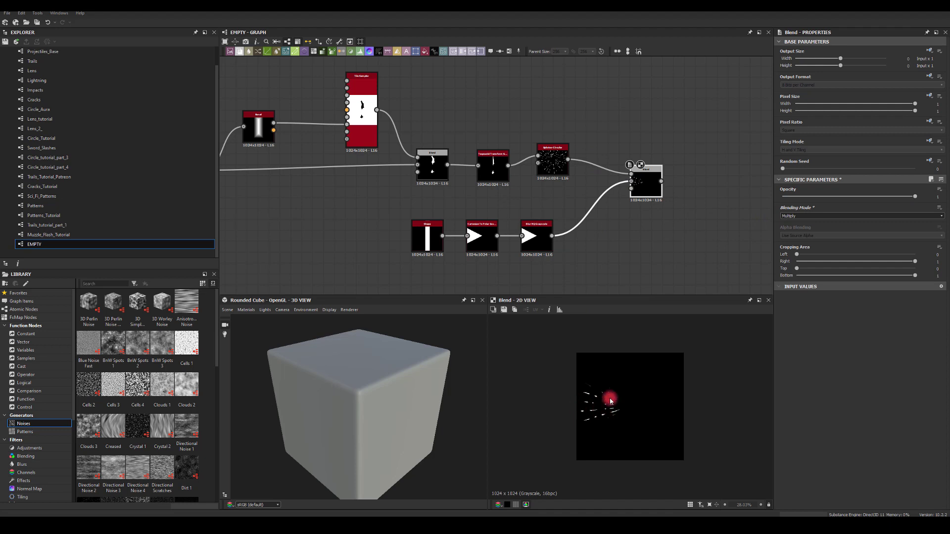
Widen the wedge mask by setting its Shape's X Size to 0.32, and reposition the Multiply Blend node
{"action": "left_click", "coordinate": [471, 242]}
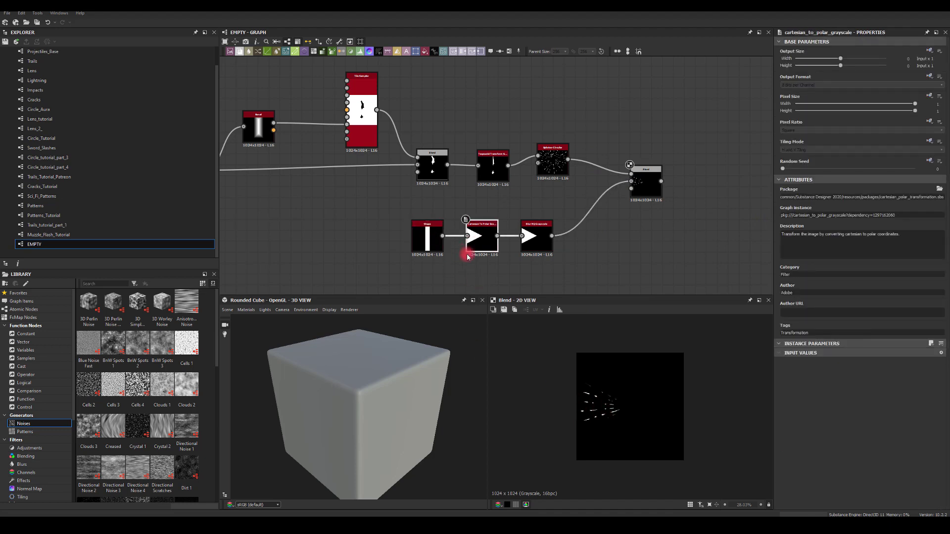
{"action": "left_click", "coordinate": [437, 240]}
{"action": "left_click_drag", "start_coordinate": [802, 417], "coordinate": [827, 417]}
{"action": "middle_click_drag", "start_coordinate": [691, 228], "coordinate": [589, 300]}
{"action": "left_click_drag", "start_coordinate": [542, 263], "coordinate": [519, 274]}
{"action": "middle_click_drag", "start_coordinate": [509, 171], "coordinate": [501, 134]}
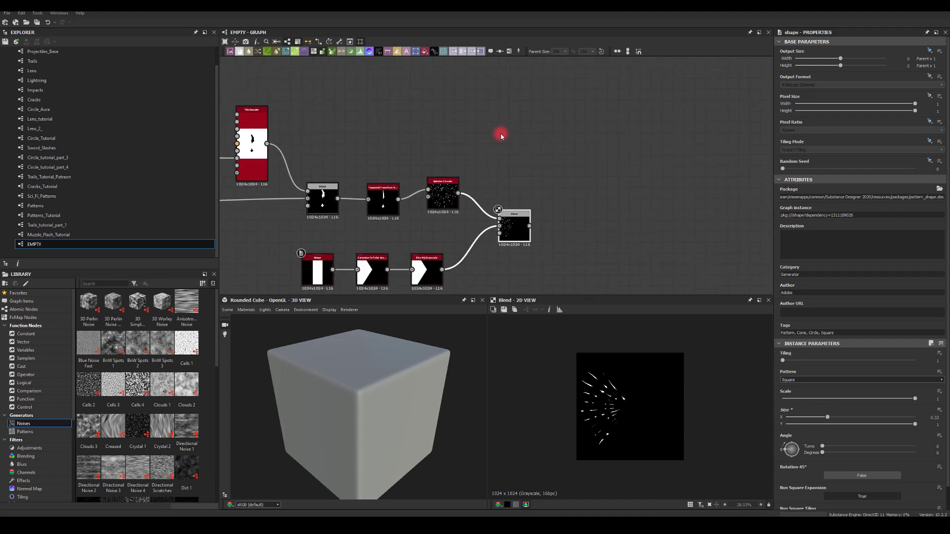
Add a Transformation 2D after the Multiply Blend and shift the sparks toward the centre of the image
{"action": "left_click_drag", "start_coordinate": [529, 226], "coordinate": [599, 223]}
{"action": "type", "text": "tr"}
{"action": "left_click", "coordinate": [603, 210]}
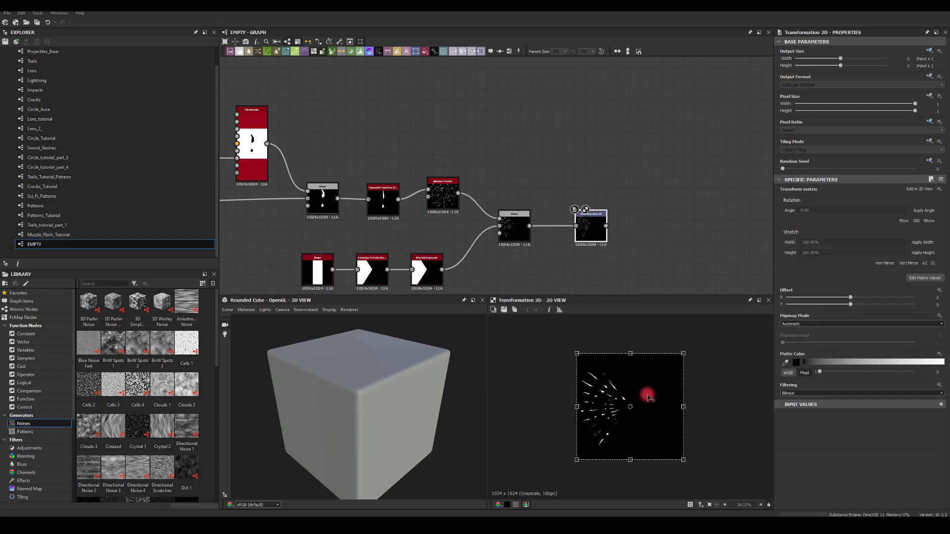
{"action": "left_click_drag", "start_coordinate": [651, 393], "coordinate": [626, 403]}
Connect a Slope Blur Grayscale node to the Transformation 2D output
{"action": "left_click_drag", "start_coordinate": [606, 227], "coordinate": [668, 221]}
{"action": "type", "text": "slo"}
{"action": "left_click", "coordinate": [682, 242]}
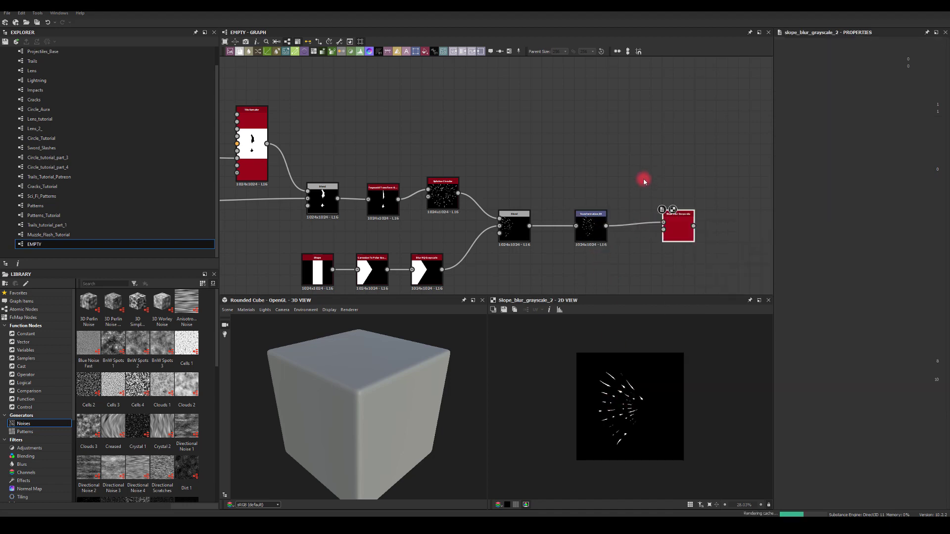
Add a Shape node with the Paraboloid pattern and connect it to the Slope Blur's slope input
{"action": "middle_click_drag", "start_coordinate": [613, 292], "coordinate": [611, 185]}
{"action": "key", "text": "space"}
{"action": "type", "text": "shape"}
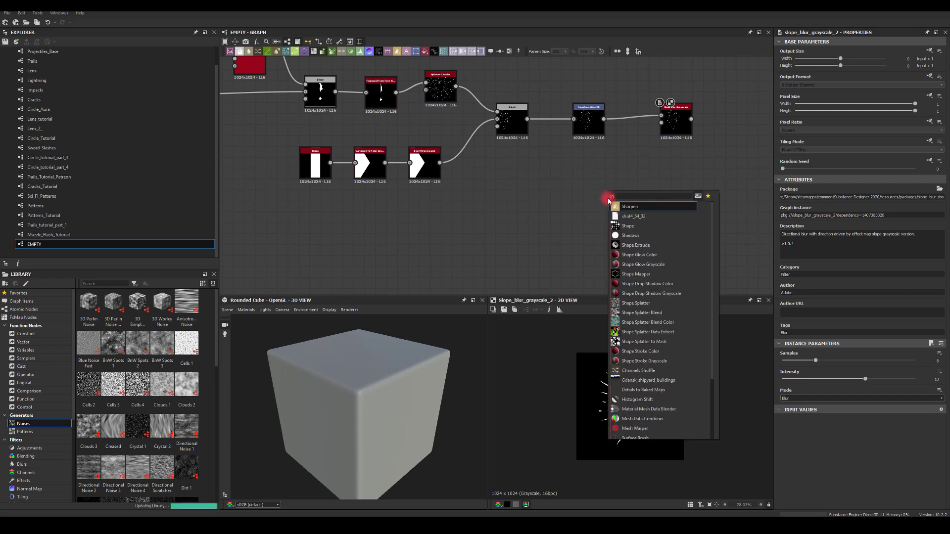
{"action": "left_click", "coordinate": [625, 216]}
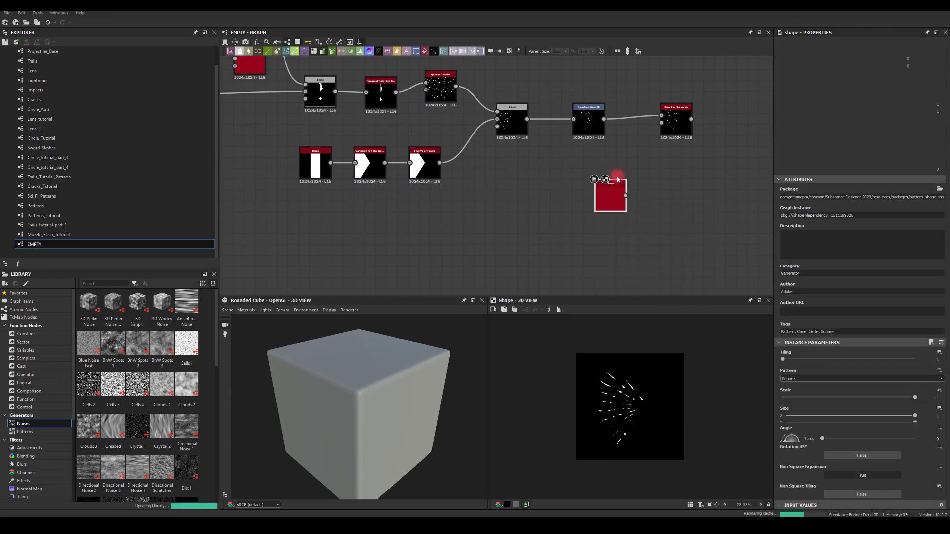
{"action": "left_click", "coordinate": [787, 380]}
{"action": "left_click", "coordinate": [787, 394]}
{"action": "left_click", "coordinate": [614, 206]}
{"action": "left_click_drag", "start_coordinate": [626, 196], "coordinate": [662, 115]}
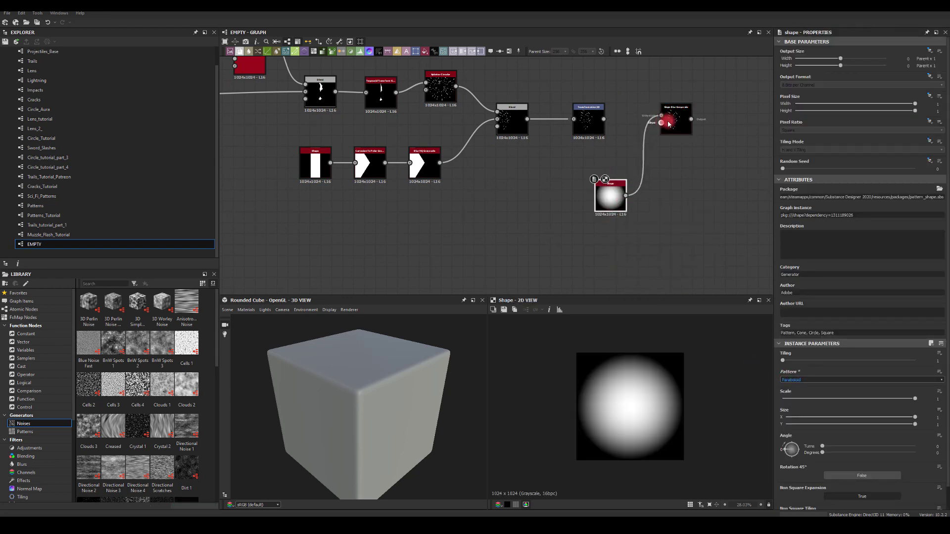
{"action": "left_click_drag", "start_coordinate": [625, 195], "coordinate": [670, 133]}
Set the Slope Blur Grayscale's Samples to 32 and its Intensity to 7.91
{"action": "left_click", "coordinate": [676, 124]}
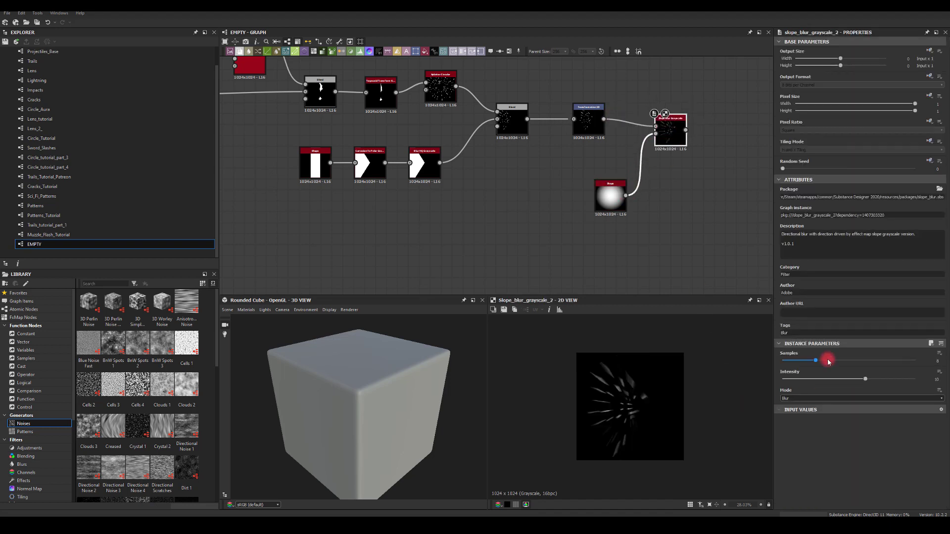
{"action": "mouse_move", "coordinate": [829, 361]}
{"action": "left_mouse_down"}
{"action": "mouse_move", "coordinate": [774, 364]}
{"action": "mouse_move", "coordinate": [790, 369]}
{"action": "left_mouse_up"}
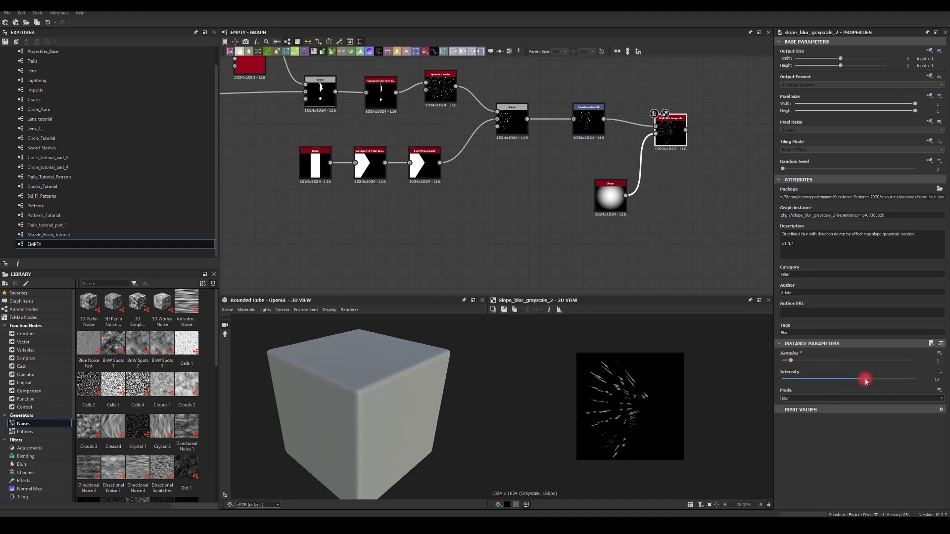
{"action": "left_click_drag", "start_coordinate": [866, 381], "coordinate": [915, 360]}
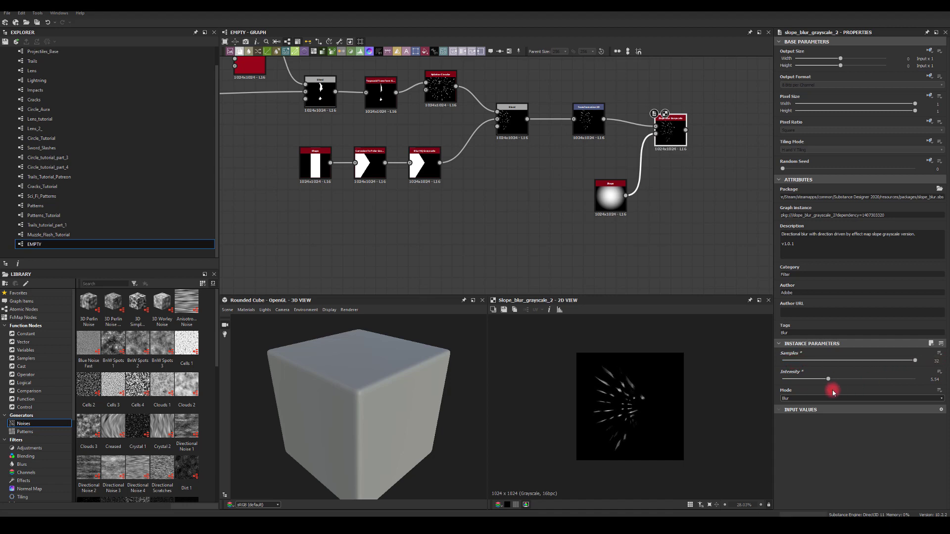
{"action": "left_click_drag", "start_coordinate": [825, 380], "coordinate": [848, 380]}
{"action": "left_click", "coordinate": [606, 434]}
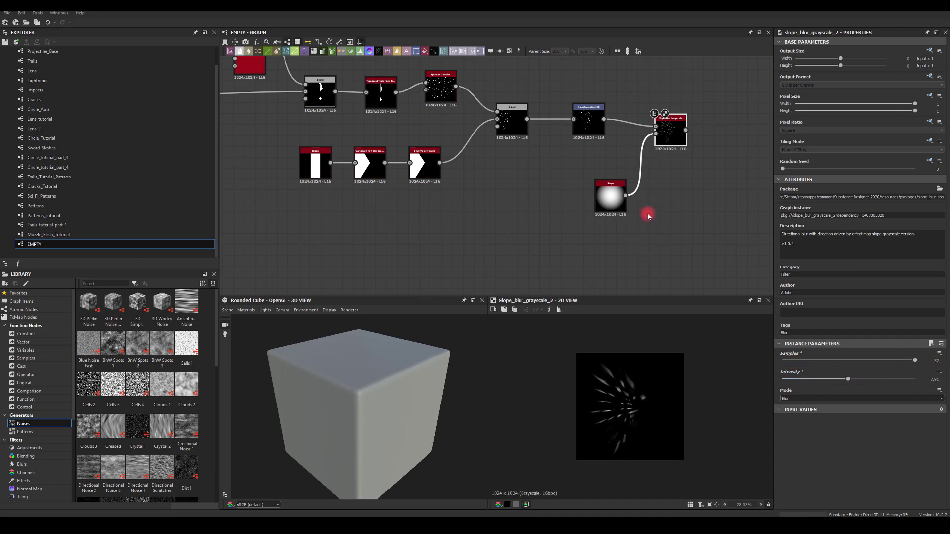
Move the Paraboloid Shape and Slope Blur nodes closer to the Transformation 2D node
{"action": "middle_click_drag", "start_coordinate": [643, 166], "coordinate": [559, 186]}
{"action": "left_click_drag", "start_coordinate": [527, 217], "coordinate": [494, 195]}
{"action": "left_click_drag", "start_coordinate": [577, 146], "coordinate": [550, 157]}
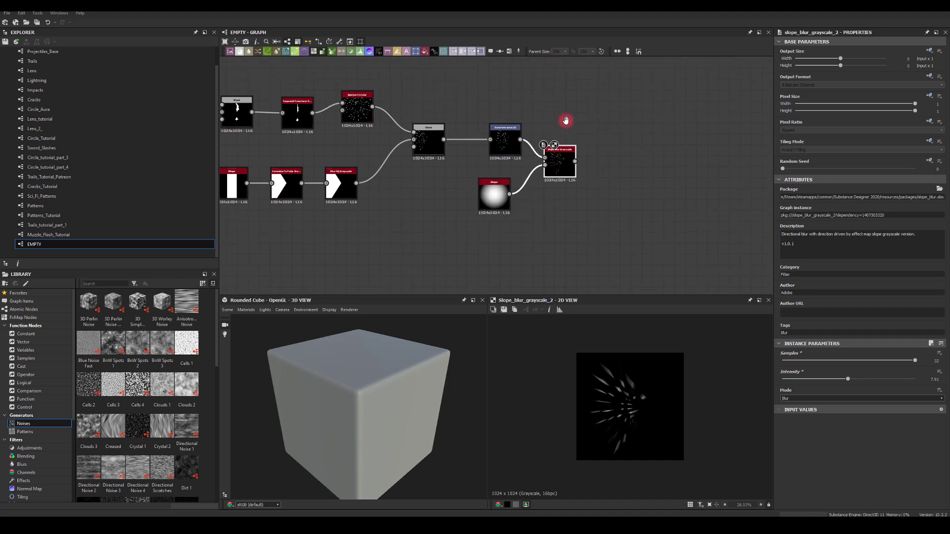
{"action": "middle_click_drag", "start_coordinate": [566, 120], "coordinate": [518, 155]}
{"action": "left_click", "coordinate": [514, 196]}
{"action": "left_click", "coordinate": [485, 190]}
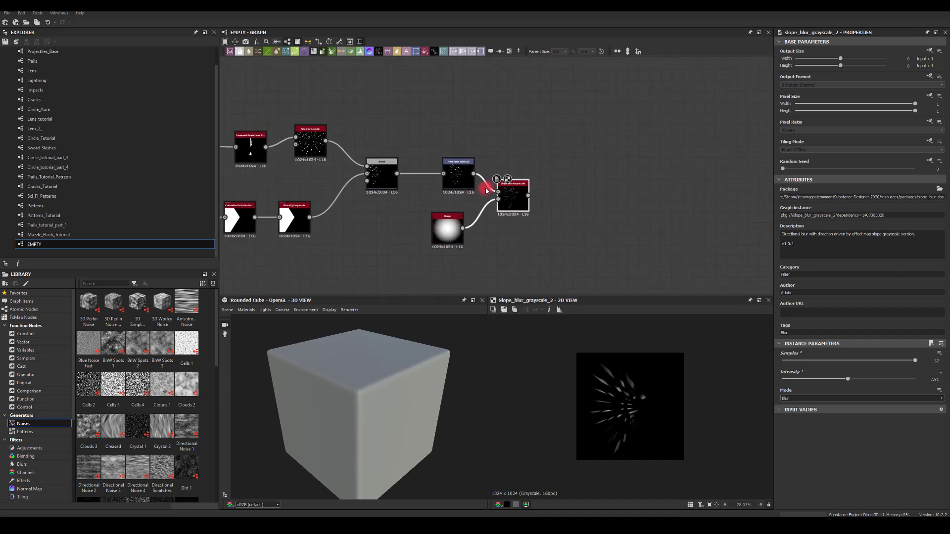
Blend the Transformation 2D and Slope Blur outputs using the Add (Linear Dodge) blending mode
{"action": "left_click_drag", "start_coordinate": [474, 174], "coordinate": [568, 132]}
{"action": "type", "text": "bl"}
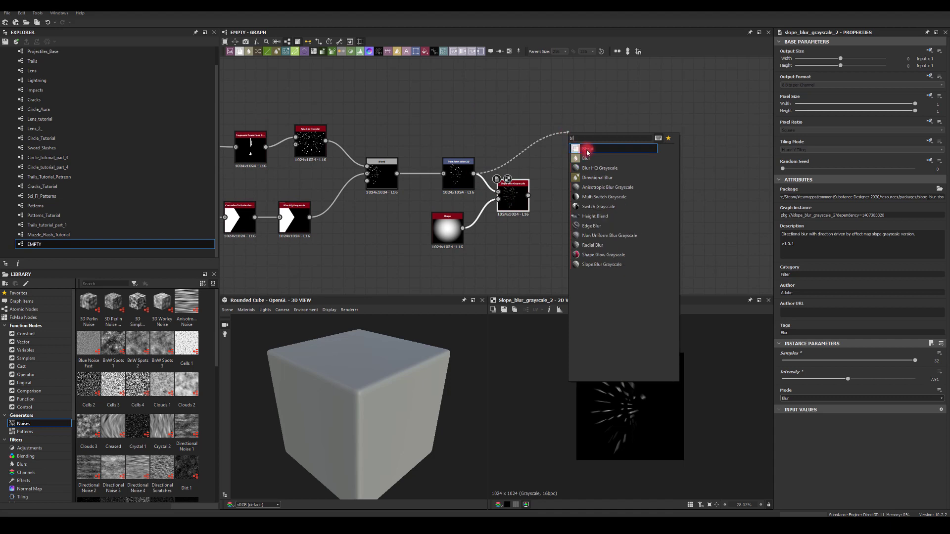
{"action": "left_click", "coordinate": [587, 151]}
{"action": "left_click_drag", "start_coordinate": [535, 196], "coordinate": [575, 130]}
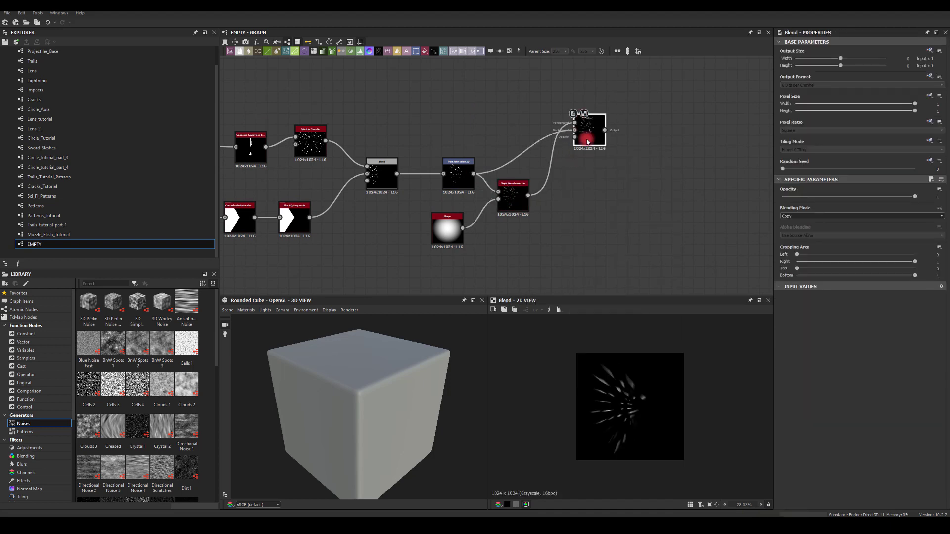
{"action": "left_click", "coordinate": [802, 216]}
{"action": "left_click", "coordinate": [792, 229]}
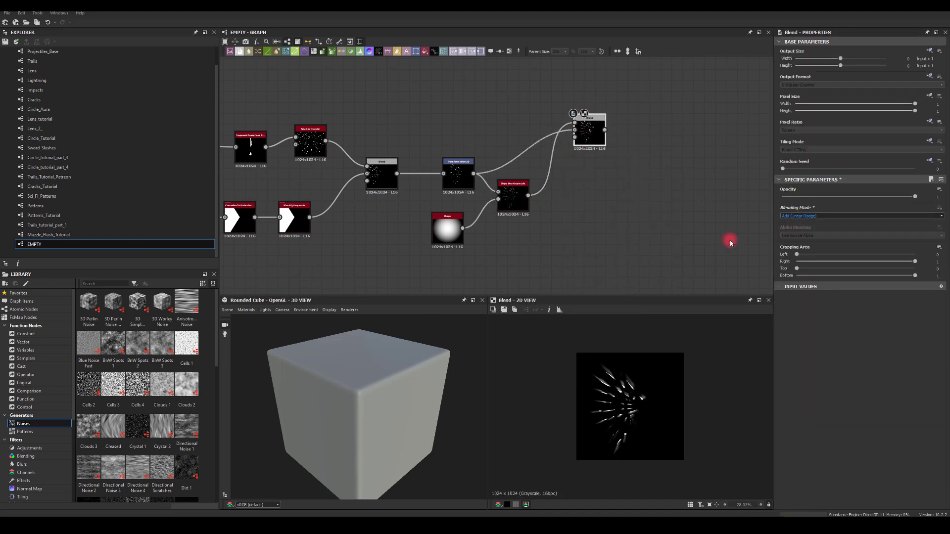
Swap the Add Blend's inputs so the Transformation 2D feeds the foreground and the Slope Blur feeds the background
{"action": "left_click_drag", "start_coordinate": [584, 138], "coordinate": [611, 169]}
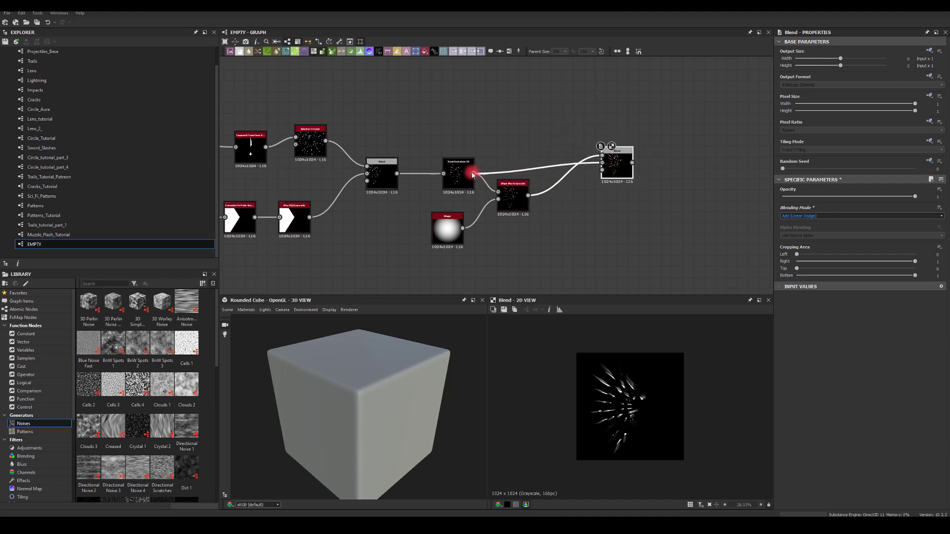
{"action": "left_click_drag", "start_coordinate": [474, 174], "coordinate": [602, 162]}
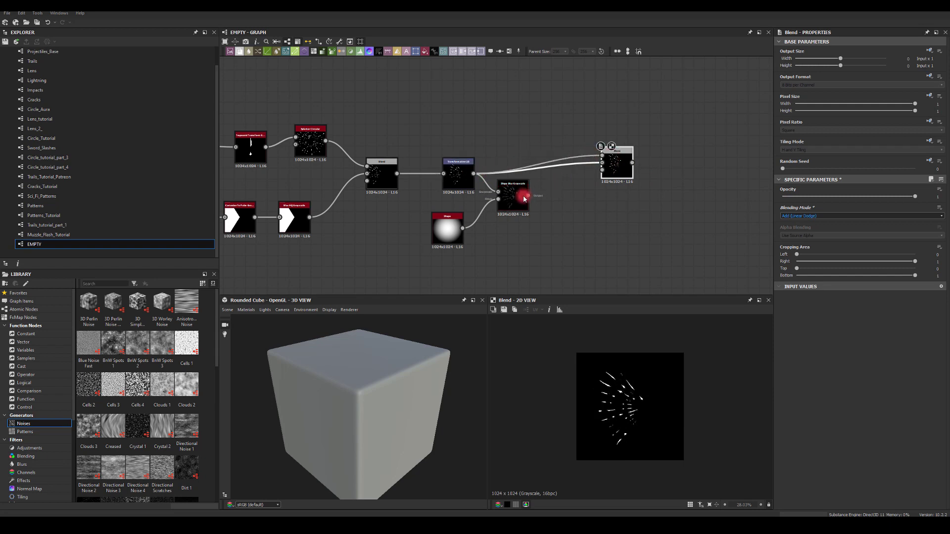
{"action": "left_click_drag", "start_coordinate": [520, 188], "coordinate": [602, 156]}
{"action": "left_click_drag", "start_coordinate": [603, 163], "coordinate": [529, 207]}
{"action": "left_click_drag", "start_coordinate": [477, 176], "coordinate": [630, 172]}
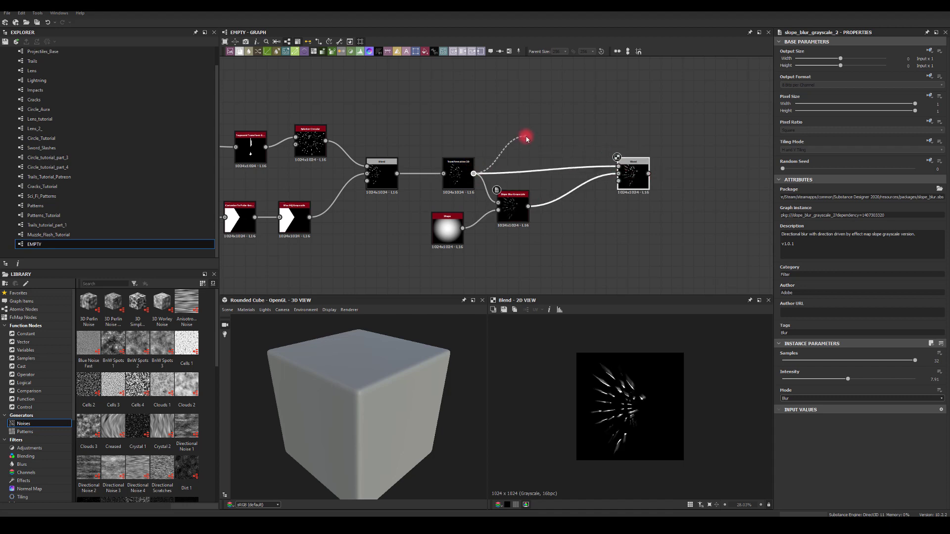
Insert a Blur HQ Grayscale with Intensity 1.97 between the Transformation 2D and the Add Blend's foreground input
{"action": "left_click_drag", "start_coordinate": [527, 139], "coordinate": [627, 166]}
{"action": "type", "text": "bl"}
{"action": "left_click", "coordinate": [550, 172]}
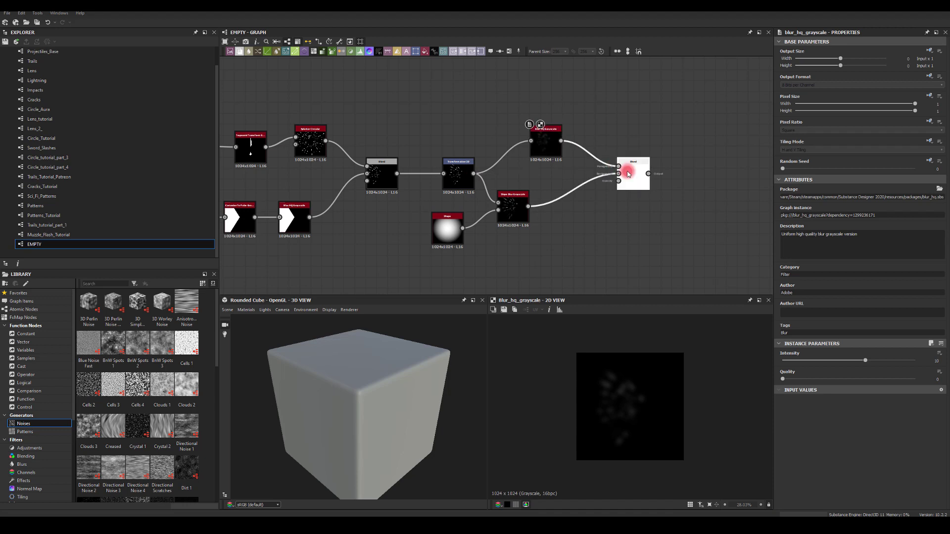
{"action": "left_click", "coordinate": [548, 139]}
{"action": "left_click_drag", "start_coordinate": [865, 361], "coordinate": [800, 365]}
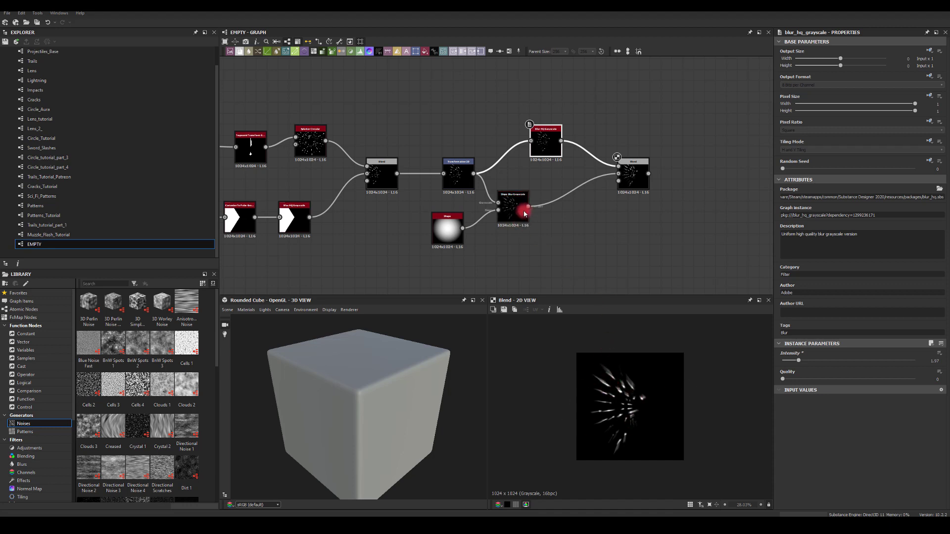
Duplicate the Slope Blur Grayscale node with its input connections, place the copy below, and set the copy's Intensity to -7.91
{"action": "left_click", "coordinate": [508, 208]}
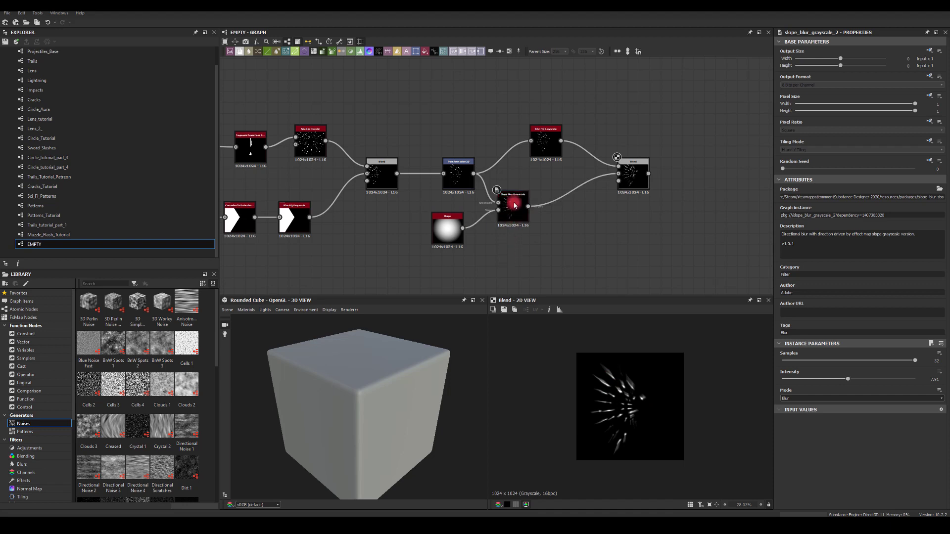
{"action": "key", "text": "ctrl+c"}
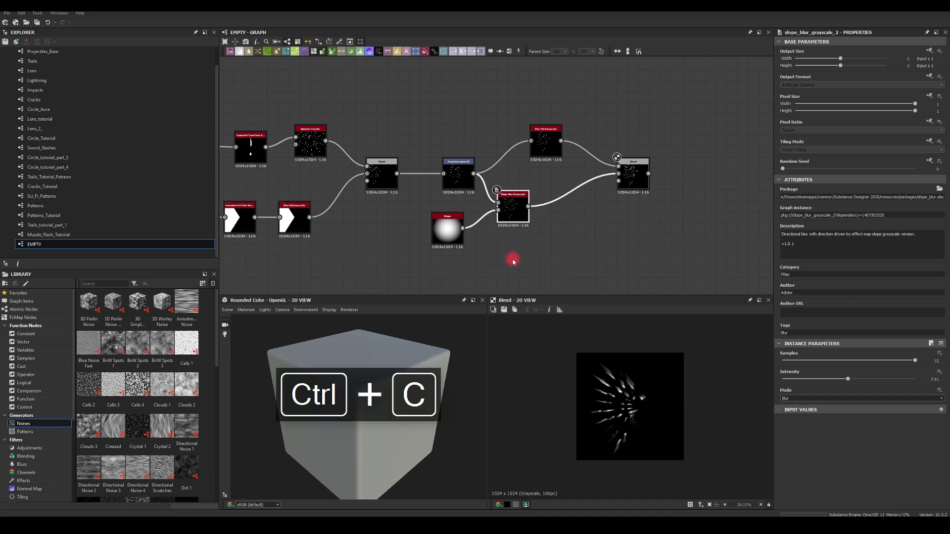
{"action": "key", "text": "ctrl+v"}
{"action": "left_click", "coordinate": [510, 253]}
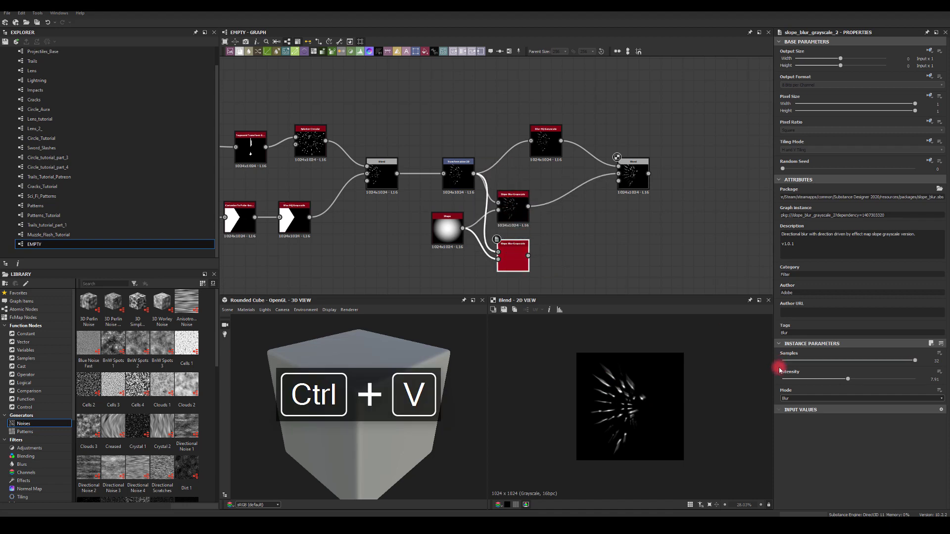
{"action": "left_click", "coordinate": [928, 380]}
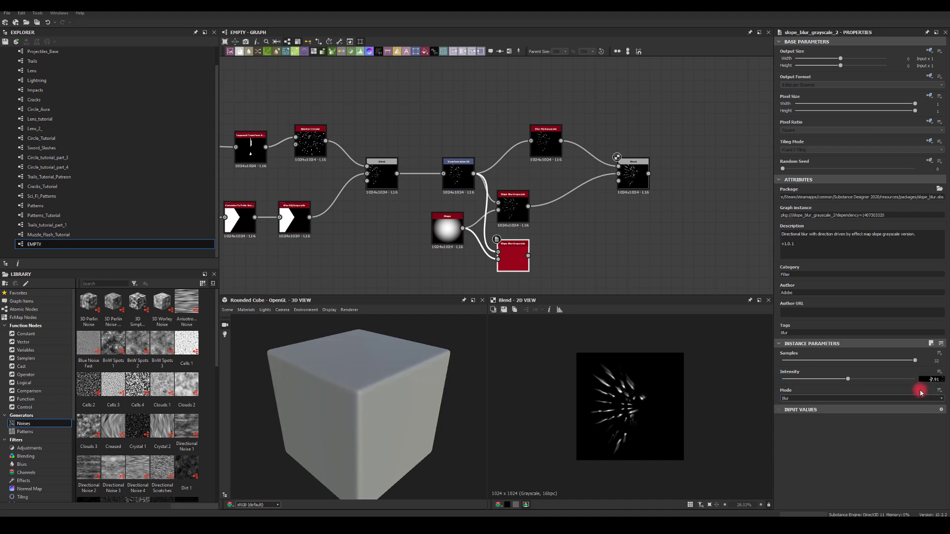
{"action": "double_click", "coordinate": [517, 253]}
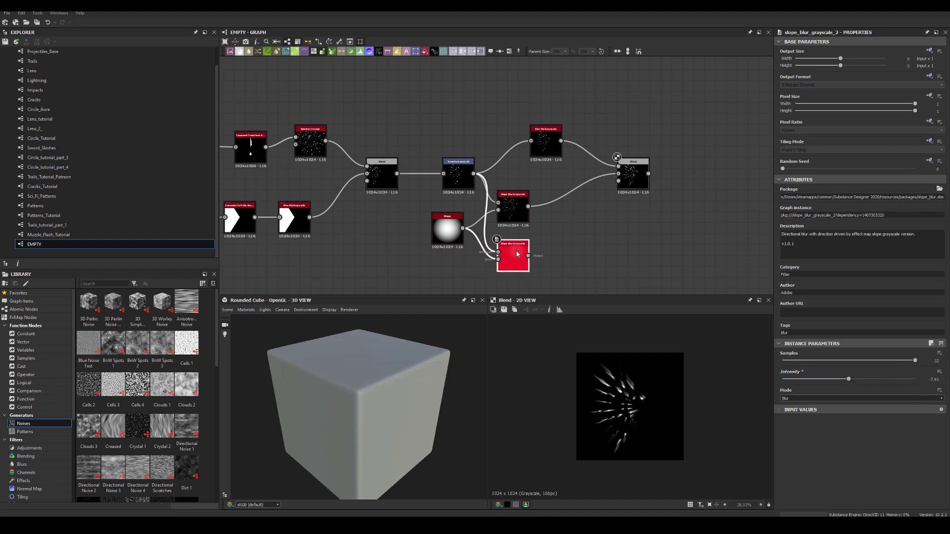
Blend both Slope Blur outputs using Add (Linear Dodge) and feed the result into the spark Blend's background input
{"action": "left_click_drag", "start_coordinate": [528, 256], "coordinate": [586, 221]}
{"action": "type", "text": "bl"}
{"action": "left_click", "coordinate": [595, 246]}
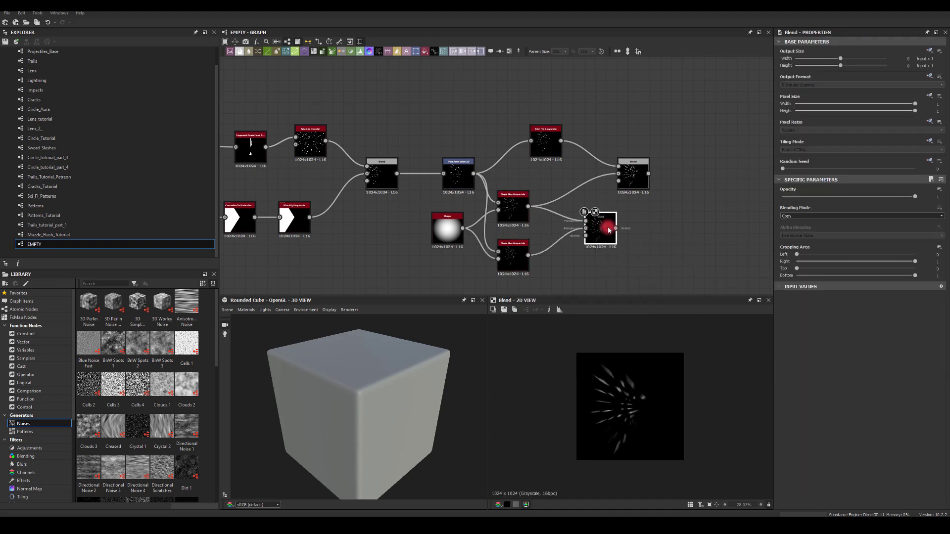
{"action": "left_click", "coordinate": [812, 217]}
{"action": "left_click", "coordinate": [791, 228]}
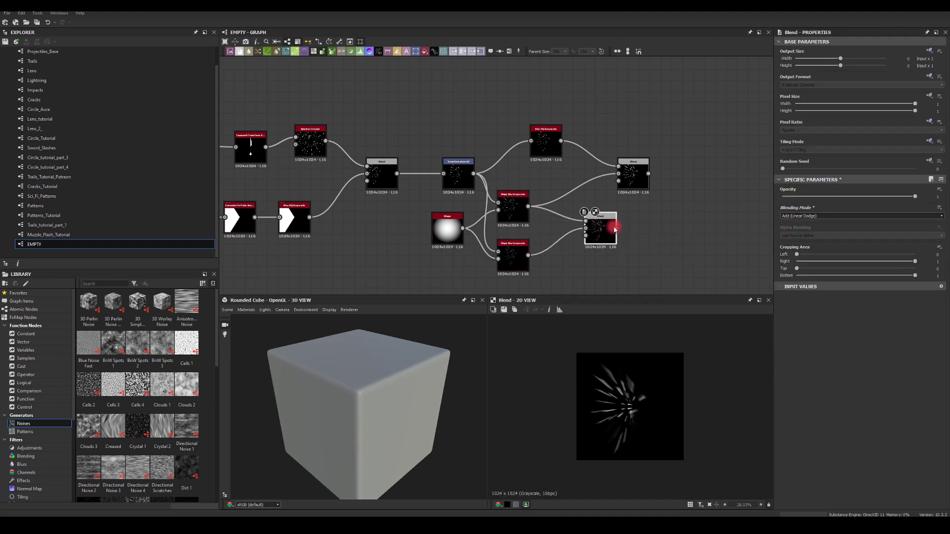
{"action": "left_click_drag", "start_coordinate": [615, 230], "coordinate": [627, 178]}
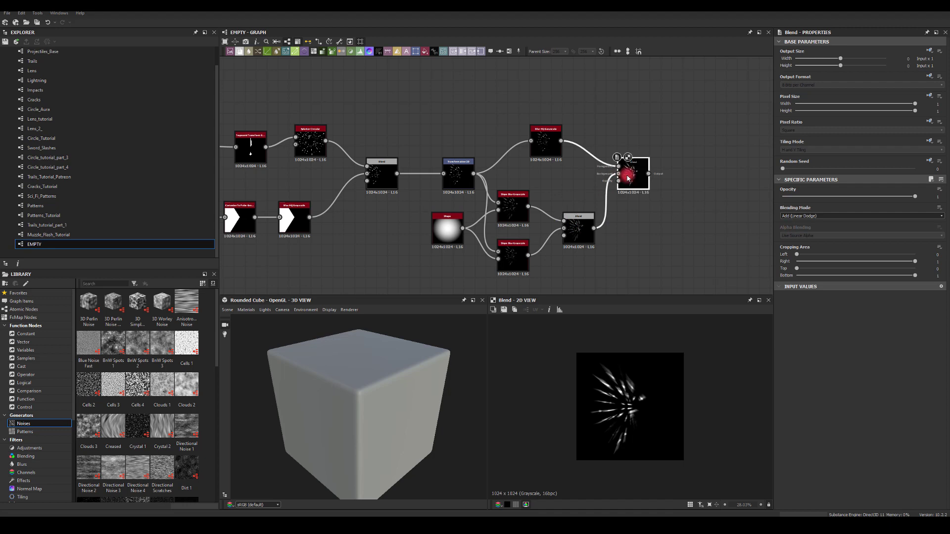
{"action": "left_click", "coordinate": [649, 414]}
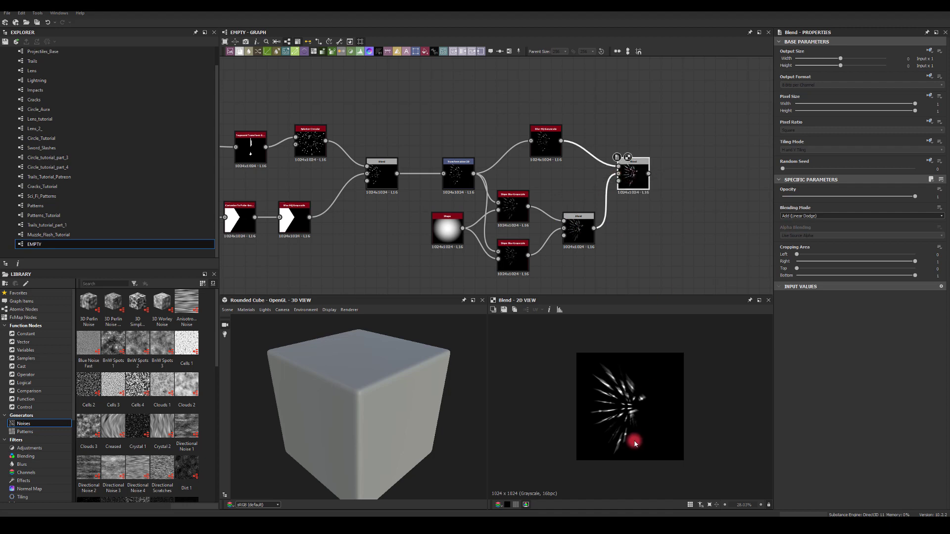
Append a Transformation 2D node to the output of the final spark Blend
{"action": "middle_click_drag", "start_coordinate": [653, 214], "coordinate": [586, 252]}
{"action": "left_click_drag", "start_coordinate": [569, 215], "coordinate": [556, 224]}
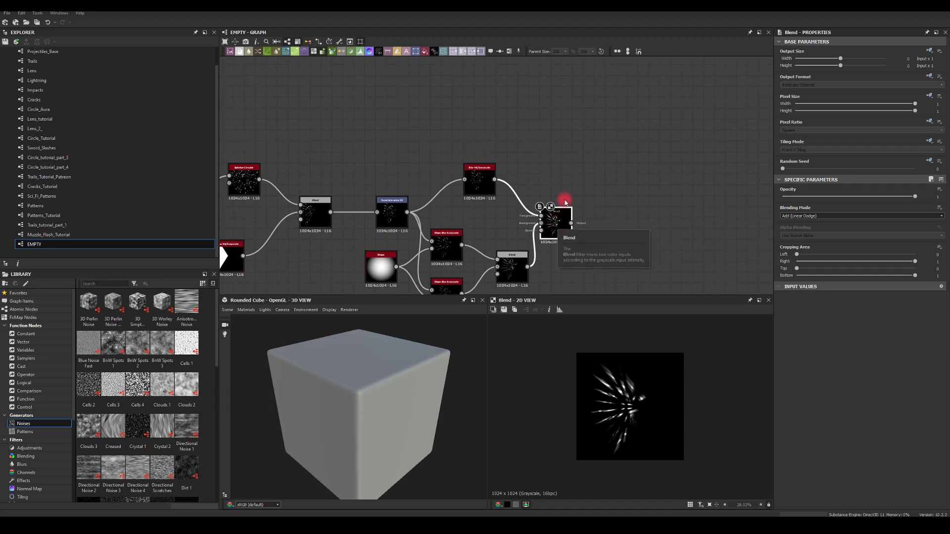
{"action": "left_click", "coordinate": [567, 168]}
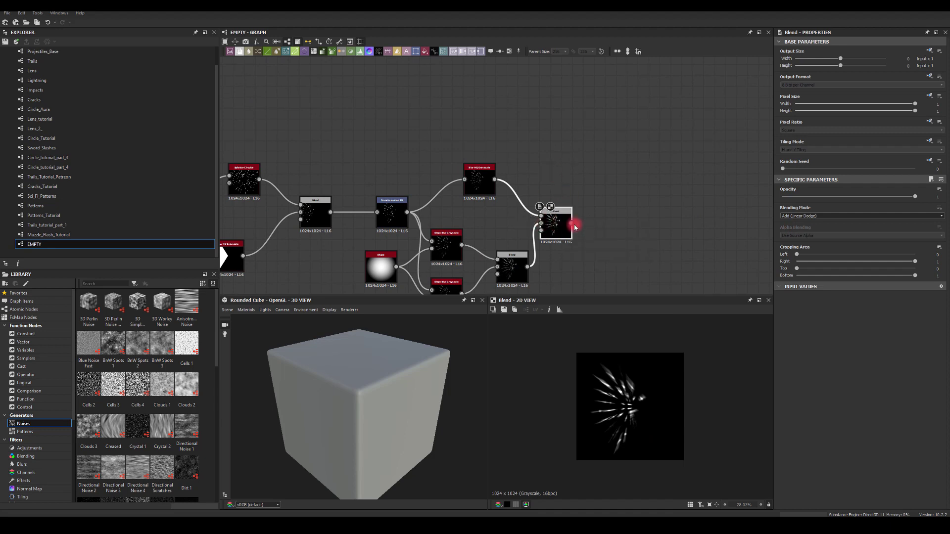
{"action": "left_click_drag", "start_coordinate": [571, 223], "coordinate": [648, 198]}
{"action": "left_click", "coordinate": [675, 220]}
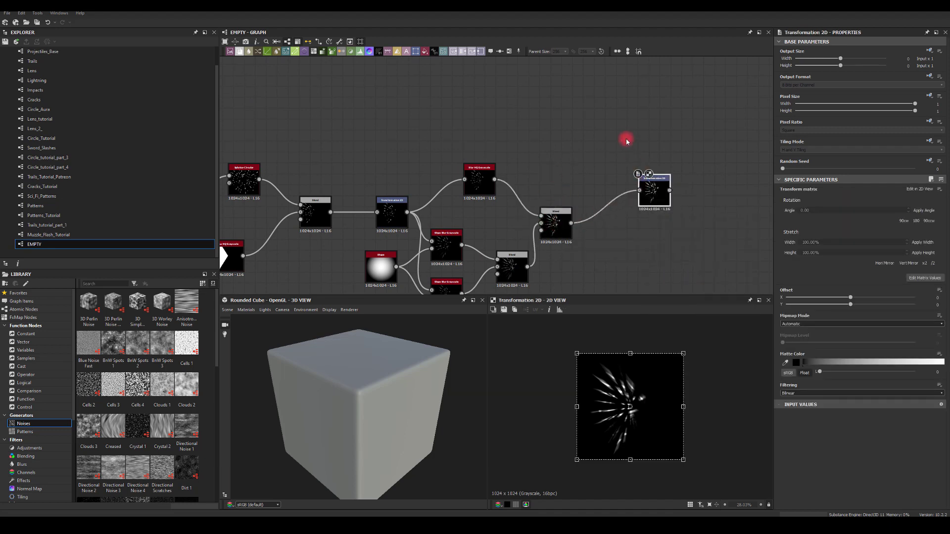
Blend the sparks' Transformation 2D as foreground over the muzzle flash Blend as background, using Add (Linear Dodge)
{"action": "middle_click_drag", "start_coordinate": [594, 162], "coordinate": [695, 136]}
{"action": "scroll", "coordinate": [613, 119], "scroll_direction": "down", "scroll_amount": 2}
{"action": "middle_click_drag", "start_coordinate": [602, 116], "coordinate": [539, 138]}
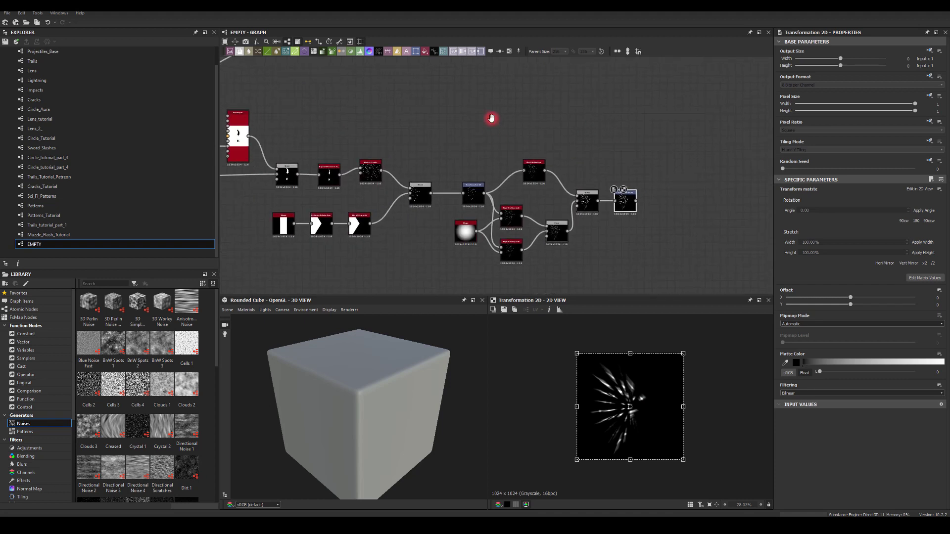
{"action": "middle_click_drag", "start_coordinate": [491, 119], "coordinate": [533, 147]}
{"action": "middle_click_drag", "start_coordinate": [399, 126], "coordinate": [491, 111]}
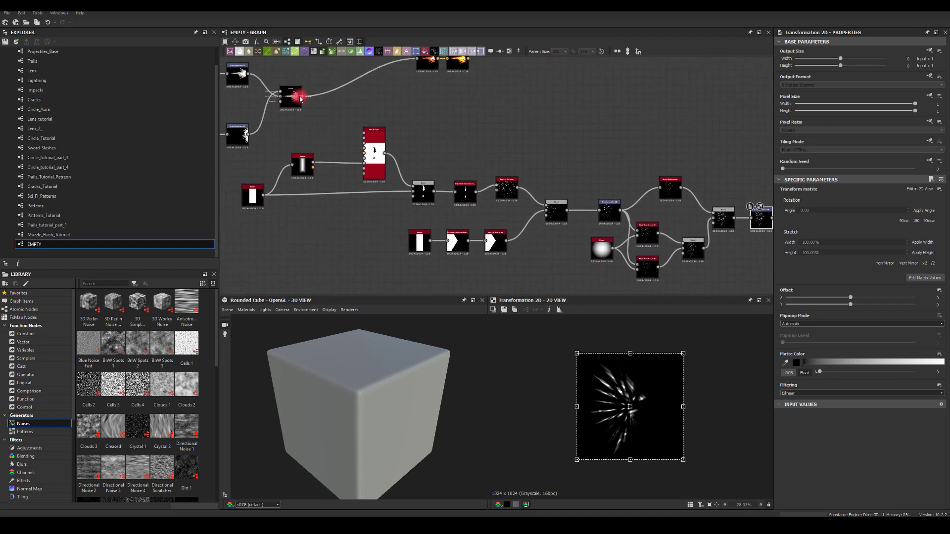
{"action": "left_click_drag", "start_coordinate": [300, 99], "coordinate": [559, 111]}
{"action": "type", "text": "bl"}
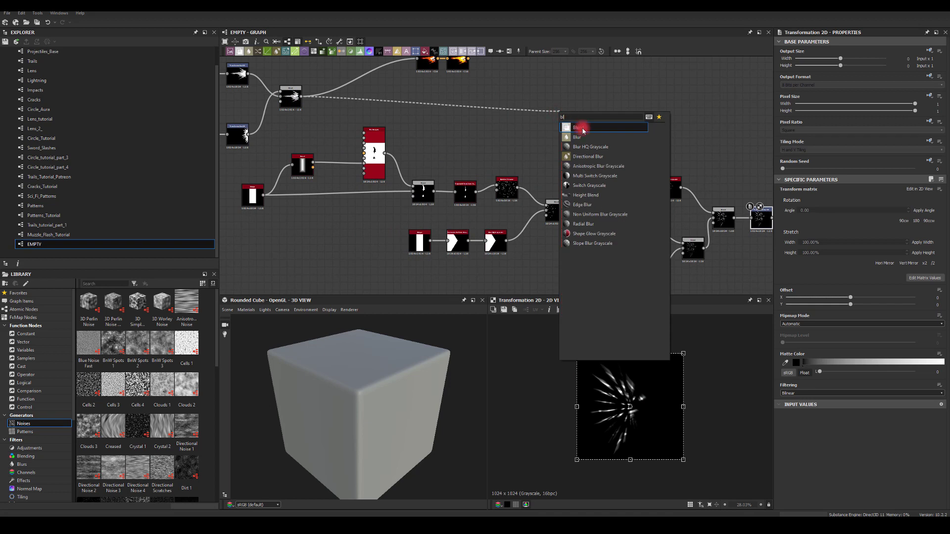
{"action": "left_click", "coordinate": [583, 129]}
{"action": "middle_click_drag", "start_coordinate": [725, 169], "coordinate": [594, 153]}
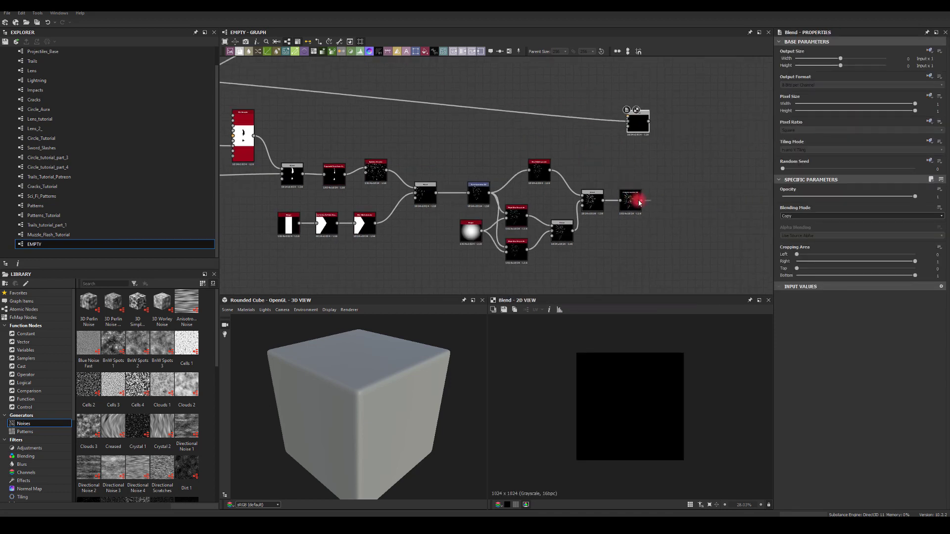
{"action": "left_click_drag", "start_coordinate": [639, 203], "coordinate": [683, 140]}
{"action": "left_click", "coordinate": [814, 217]}
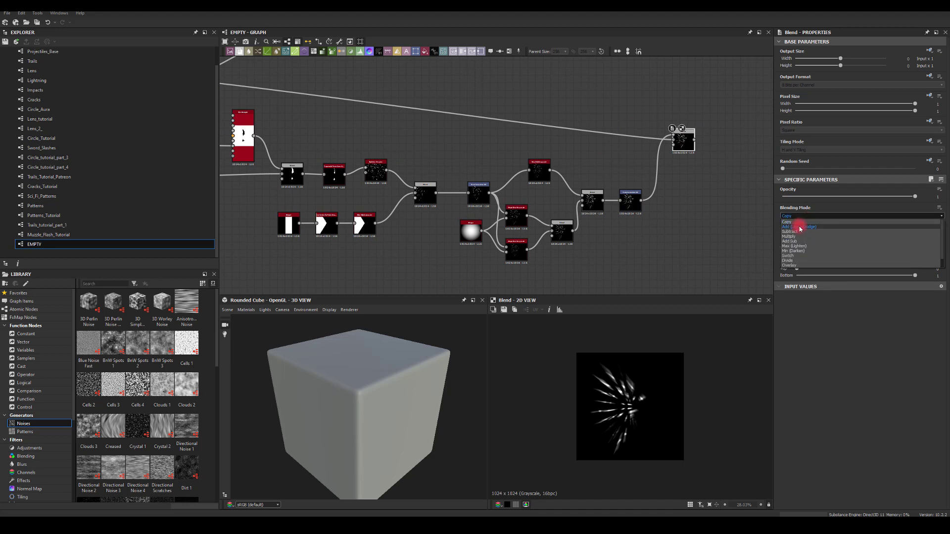
{"action": "left_click", "coordinate": [800, 228]}
Shift the sparks over the flash with the last Transformation 2D, using an X offset of about -0.18
{"action": "left_click", "coordinate": [631, 200]}
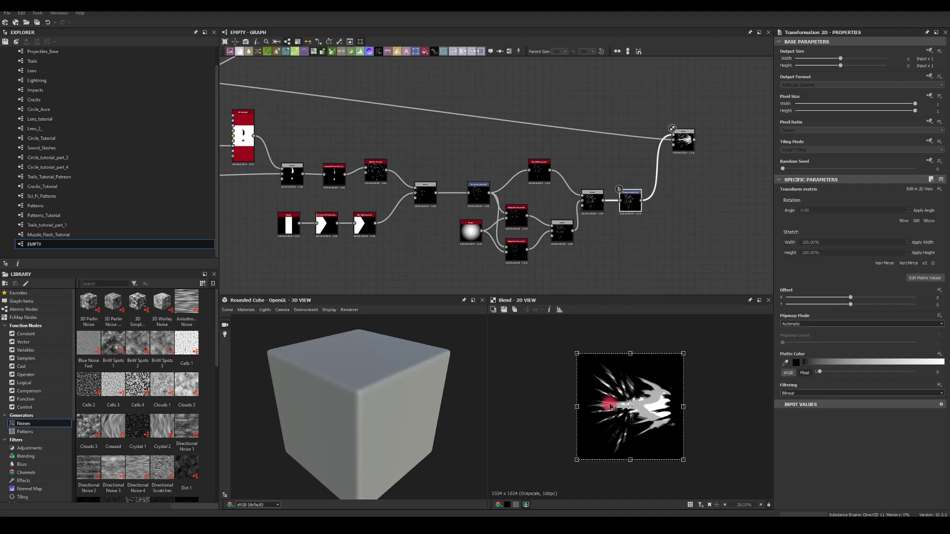
{"action": "scroll", "coordinate": [620, 201], "scroll_direction": "up", "scroll_amount": 5}
{"action": "middle_click_drag", "start_coordinate": [639, 138], "coordinate": [502, 189]}
{"action": "scroll", "coordinate": [502, 188], "scroll_direction": "down", "scroll_amount": 2}
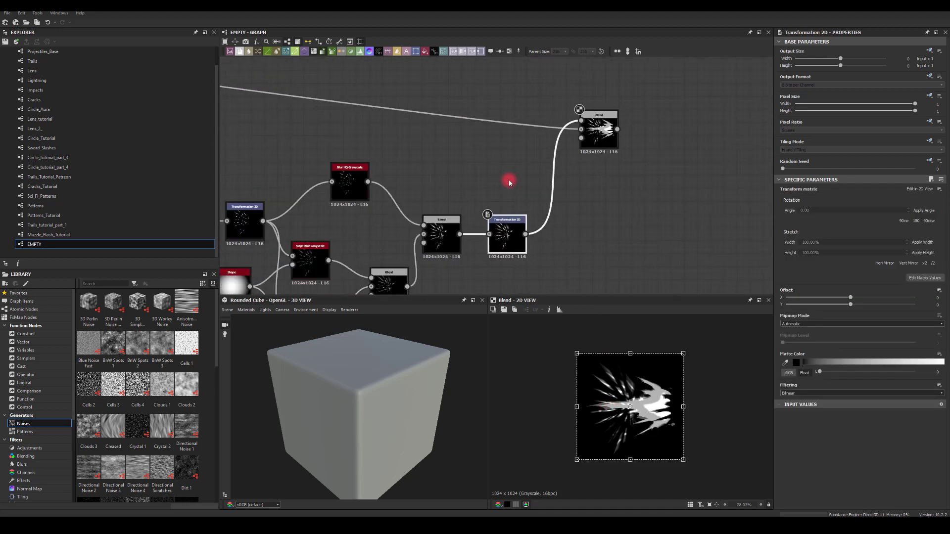
{"action": "left_click_drag", "start_coordinate": [598, 405], "coordinate": [632, 396]}
{"action": "left_click", "coordinate": [632, 263]}
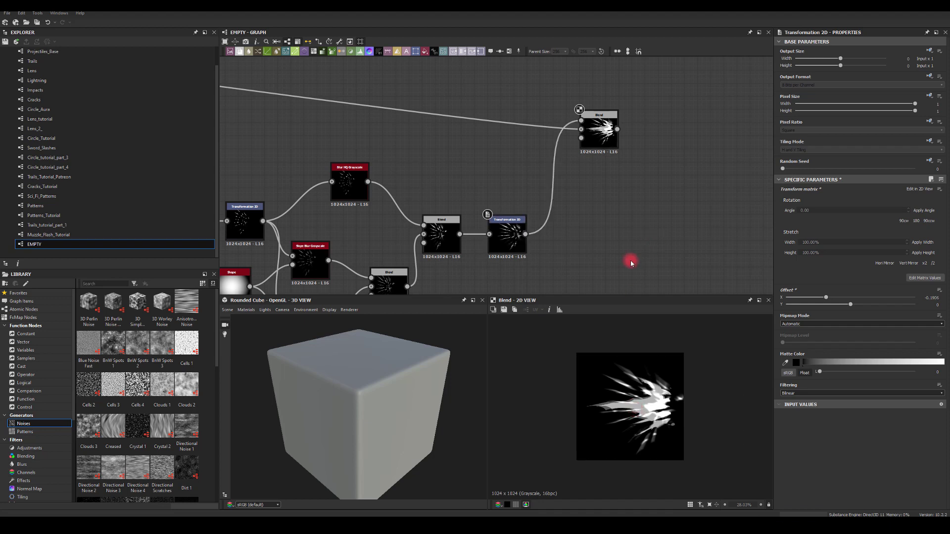
Place the Gradient Map and Glow nodes after the combined flash and sparks Blend, and preview the Glow output
{"action": "middle_click_drag", "start_coordinate": [578, 246], "coordinate": [615, 178]}
{"action": "scroll", "coordinate": [543, 206], "scroll_direction": "down", "scroll_amount": 3}
{"action": "middle_click_drag", "start_coordinate": [488, 70], "coordinate": [479, 181]}
{"action": "scroll", "coordinate": [440, 148], "scroll_direction": "down", "scroll_amount": 2}
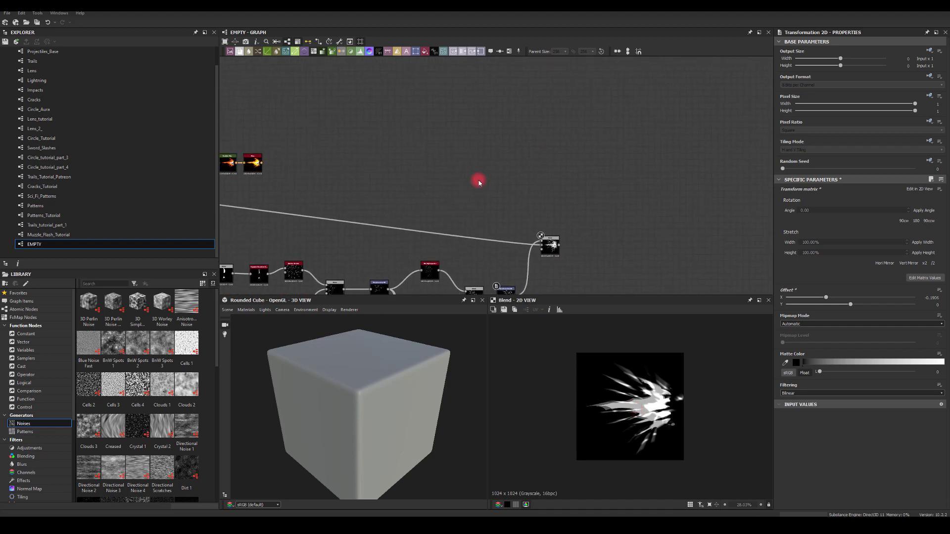
{"action": "scroll", "coordinate": [471, 168], "scroll_direction": "down", "scroll_amount": 2}
{"action": "left_click_drag", "start_coordinate": [310, 174], "coordinate": [598, 140]}
{"action": "scroll", "coordinate": [523, 221], "scroll_direction": "up", "scroll_amount": 4}
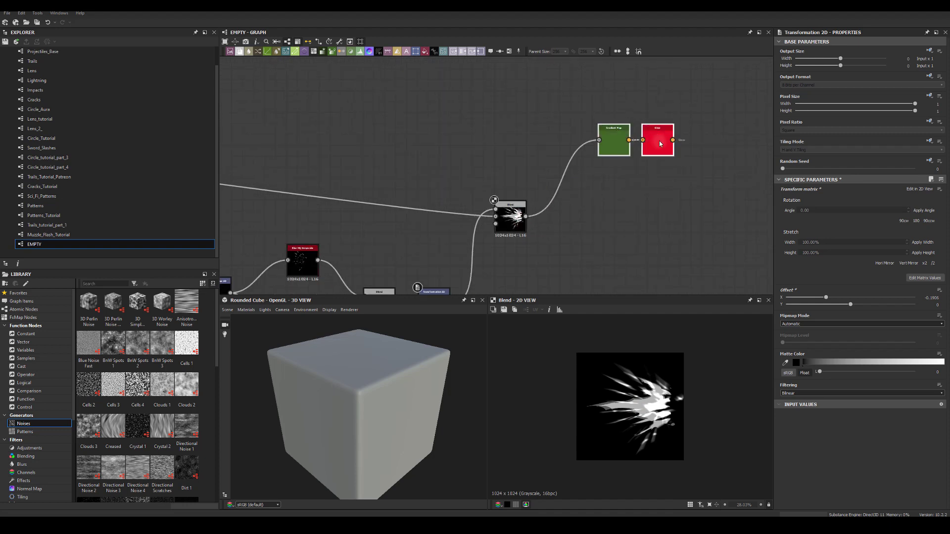
{"action": "double_click", "coordinate": [659, 141]}
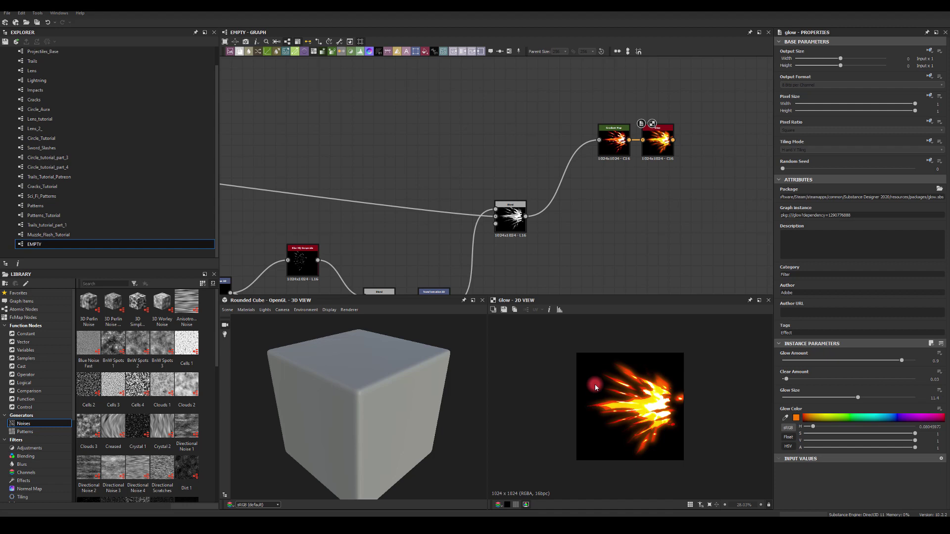
Reduce the upper Slope Blur's Samples slightly and set its Intensity to 3
{"action": "middle_click_drag", "start_coordinate": [572, 272], "coordinate": [626, 189]}
{"action": "middle_click_drag", "start_coordinate": [433, 193], "coordinate": [470, 149]}
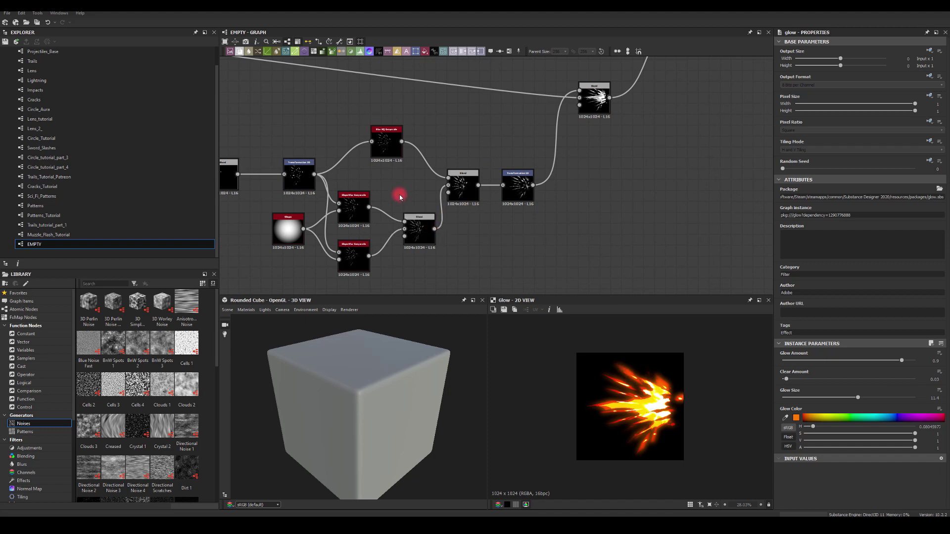
{"action": "middle_click_drag", "start_coordinate": [400, 197], "coordinate": [413, 166]}
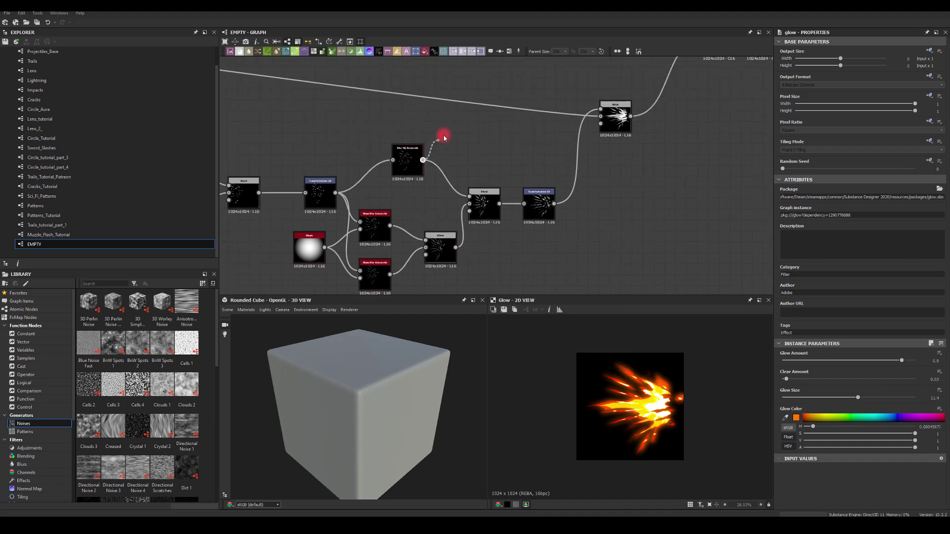
{"action": "left_click_drag", "start_coordinate": [449, 133], "coordinate": [525, 204]}
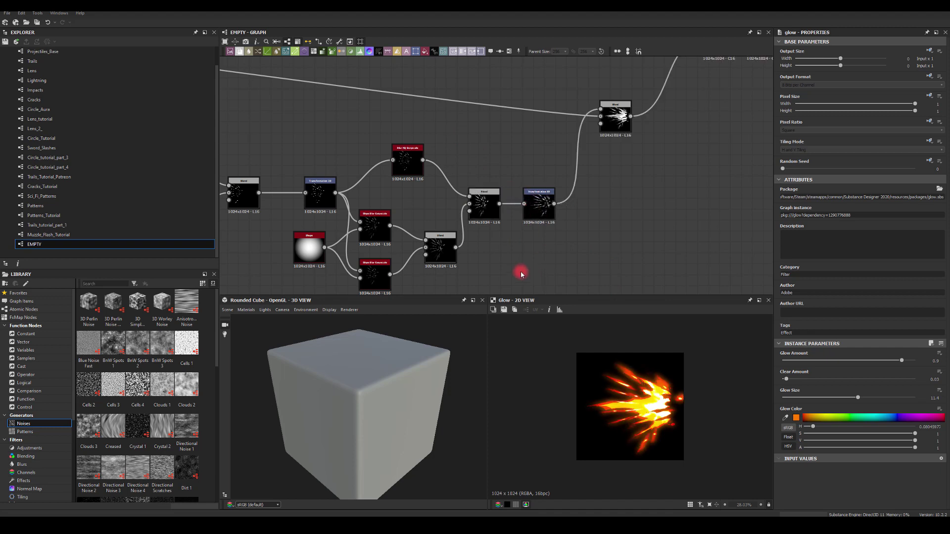
{"action": "middle_click_drag", "start_coordinate": [542, 269], "coordinate": [568, 242]}
{"action": "left_click", "coordinate": [399, 201]}
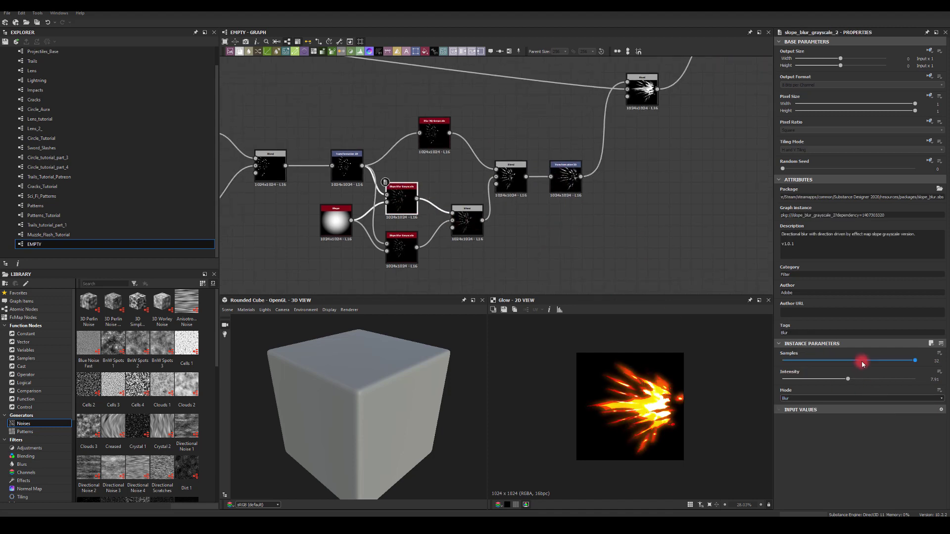
{"action": "left_click_drag", "start_coordinate": [851, 361], "coordinate": [903, 360]}
{"action": "left_click_drag", "start_coordinate": [847, 379], "coordinate": [796, 380]}
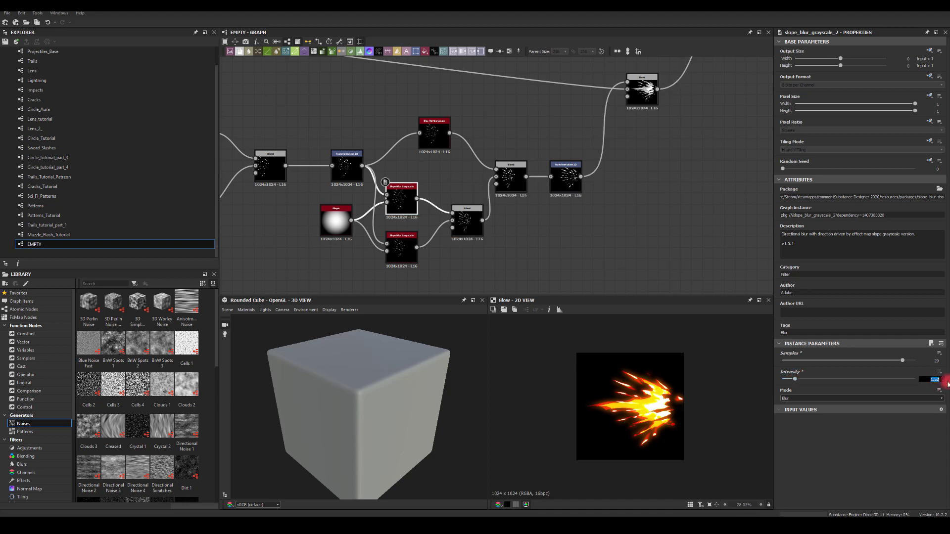
{"action": "type", "text": "1"}
{"action": "left_click", "coordinate": [905, 376]}
{"action": "type", "text": "3"}
{"action": "left_click", "coordinate": [948, 386]}
Set the lower Slope Blur's Intensity to -8
{"action": "left_click", "coordinate": [400, 256]}
{"action": "left_click", "coordinate": [920, 380]}
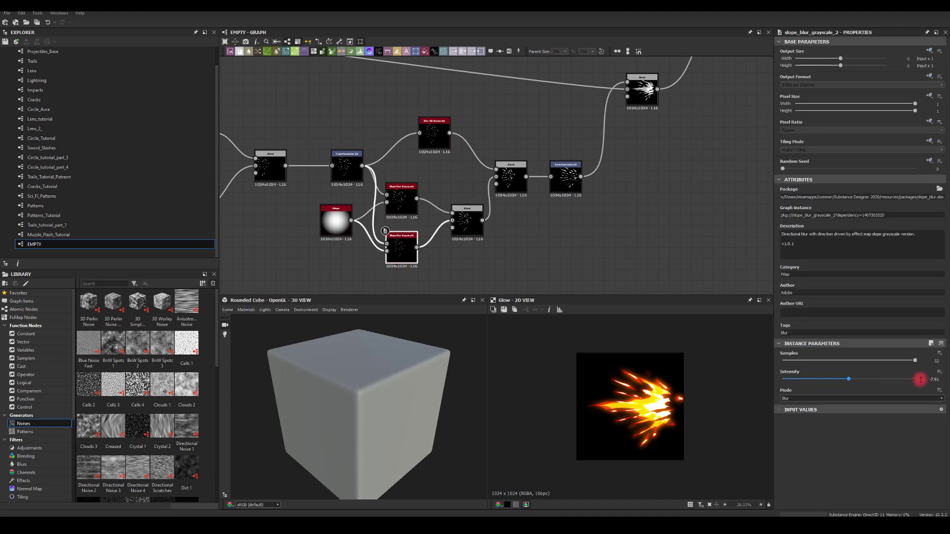
{"action": "left_click", "coordinate": [661, 238]}
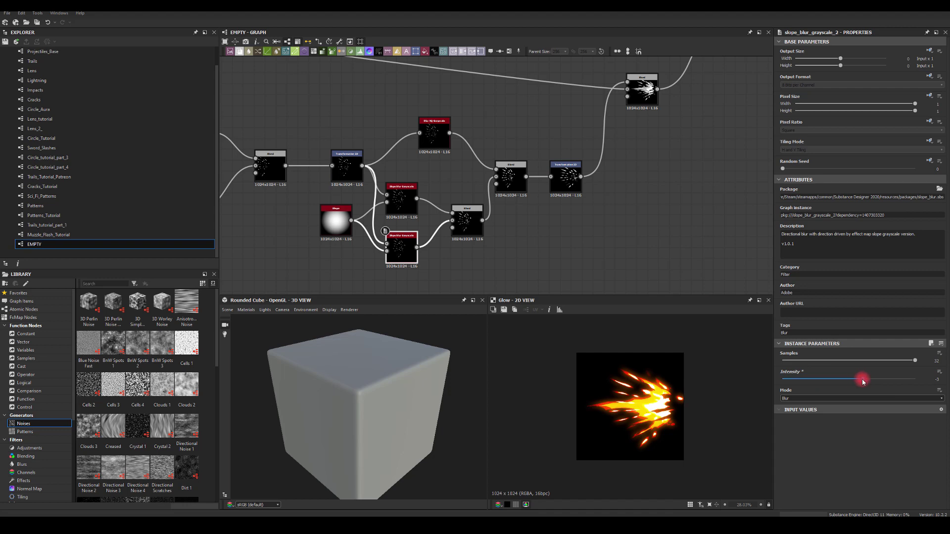
{"action": "left_click_drag", "start_coordinate": [863, 381], "coordinate": [840, 380]}
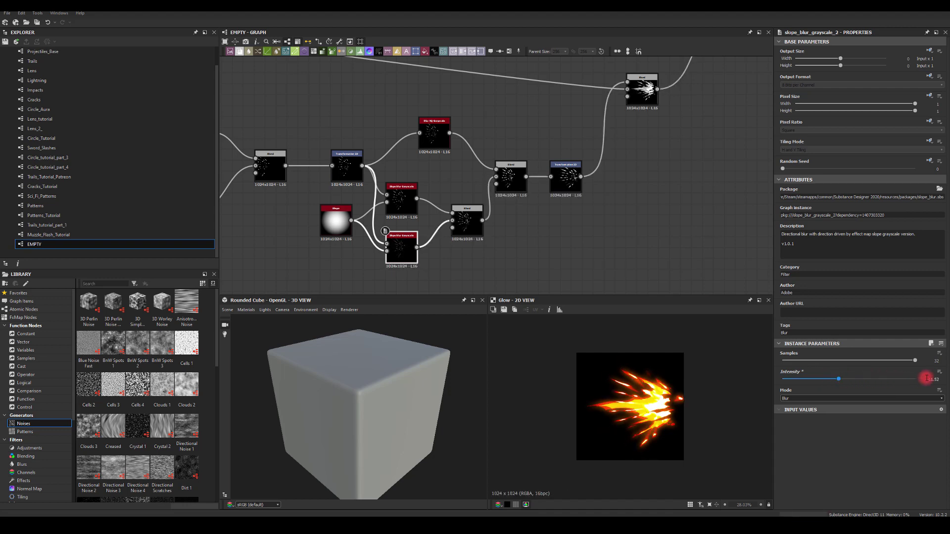
{"action": "type", "text": "-8"}
{"action": "key", "text": "Return"}
{"action": "left_click", "coordinate": [697, 225]}
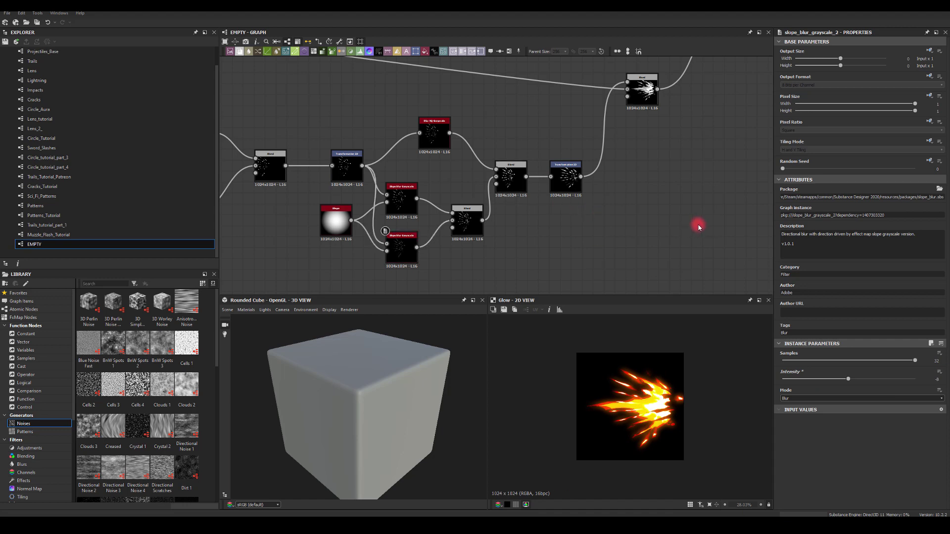
Lower the Opacity of the Blend that combines the flash and the sparks to 0.78
{"action": "scroll", "coordinate": [575, 235], "scroll_direction": "down", "scroll_amount": 5}
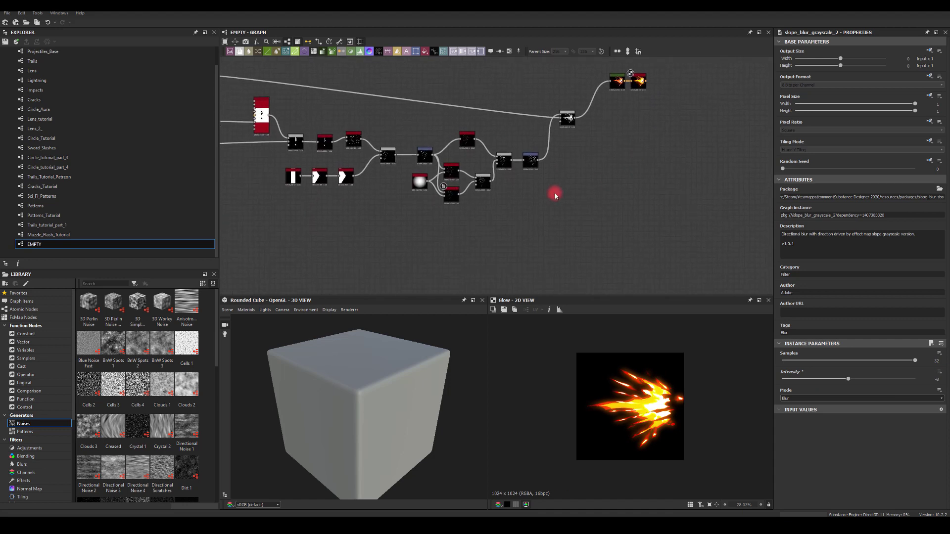
{"action": "scroll", "coordinate": [573, 137], "scroll_direction": "up", "scroll_amount": 3}
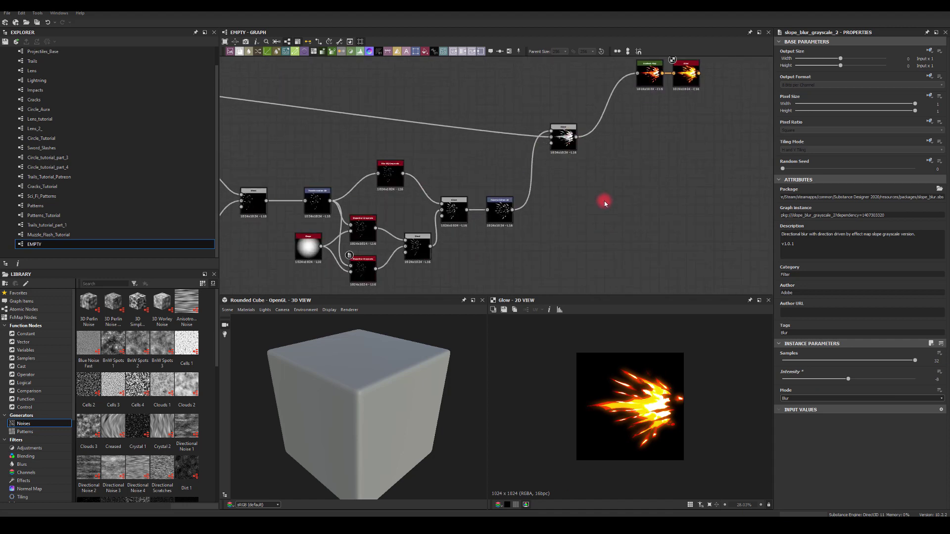
{"action": "left_click", "coordinate": [566, 138]}
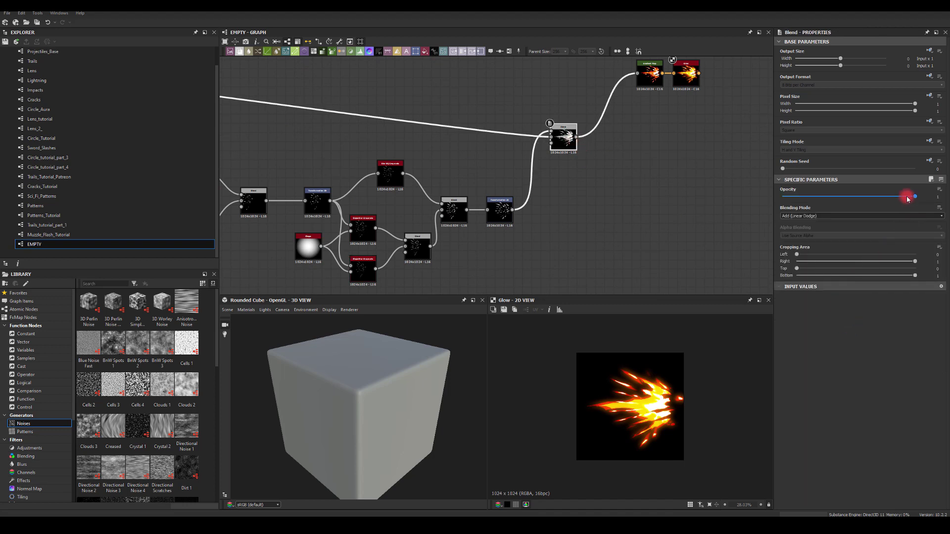
{"action": "left_click_drag", "start_coordinate": [907, 198], "coordinate": [886, 196]}
{"action": "middle_click_drag", "start_coordinate": [658, 230], "coordinate": [659, 230]}
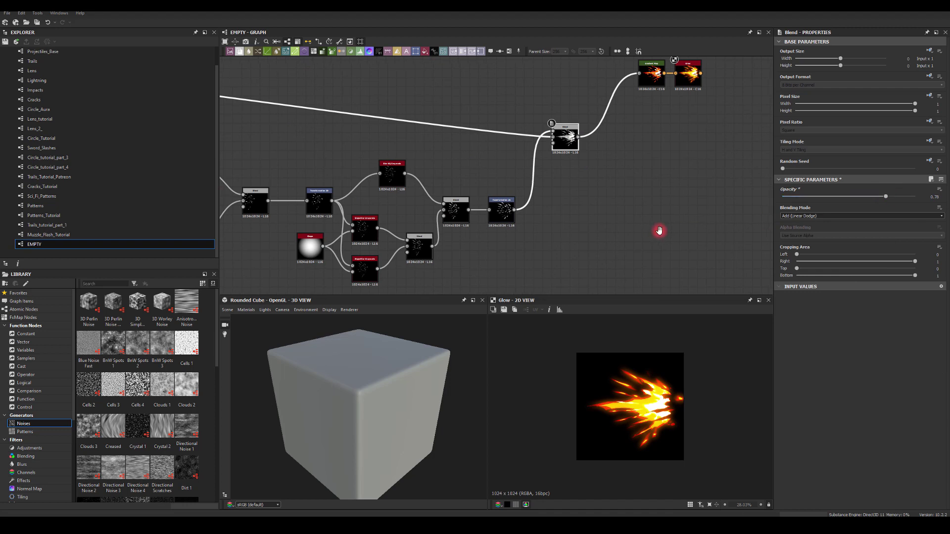
Try different Pattern Amount Random and Pattern Amount Random Min values on the sparks' Splatter Circular node
{"action": "scroll", "coordinate": [659, 230], "scroll_direction": "down", "scroll_amount": 4}
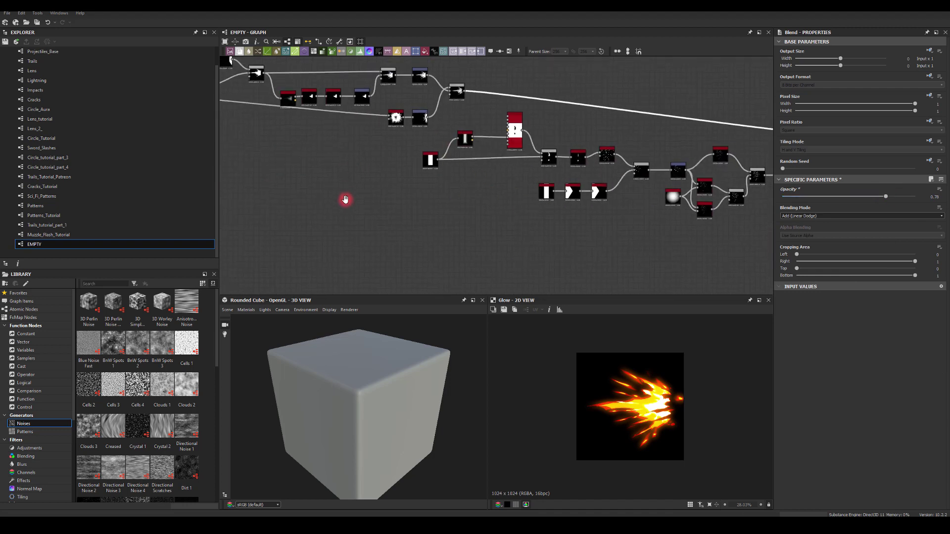
{"action": "middle_click_drag", "start_coordinate": [345, 199], "coordinate": [338, 224]}
{"action": "scroll", "coordinate": [635, 181], "scroll_direction": "up", "scroll_amount": 3}
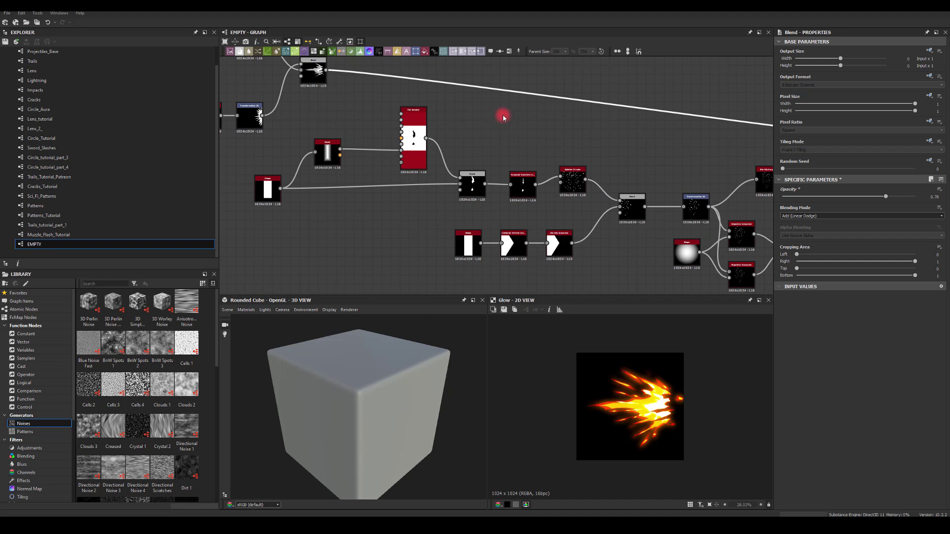
{"action": "scroll", "coordinate": [570, 173], "scroll_direction": "up", "scroll_amount": 2}
{"action": "left_click", "coordinate": [577, 188]}
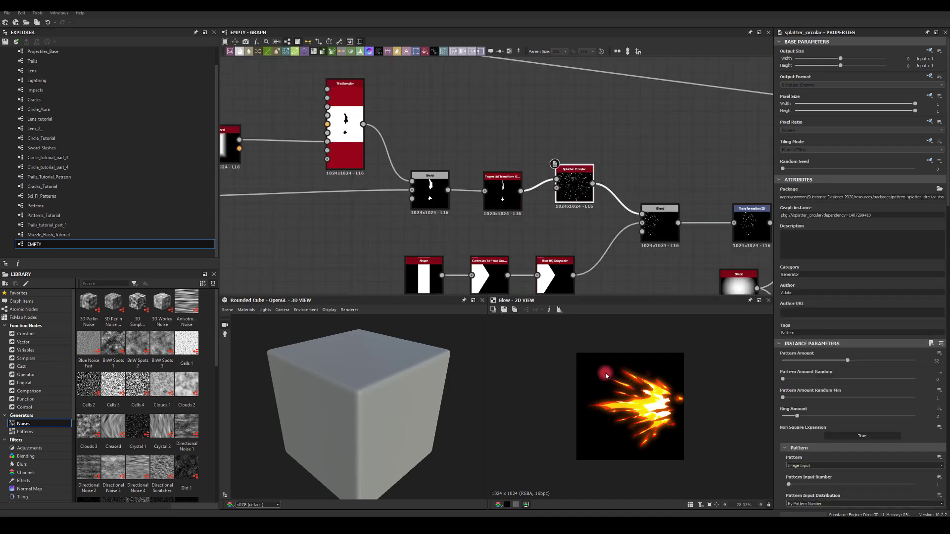
{"action": "scroll", "coordinate": [826, 378], "scroll_direction": "down", "scroll_amount": 2}
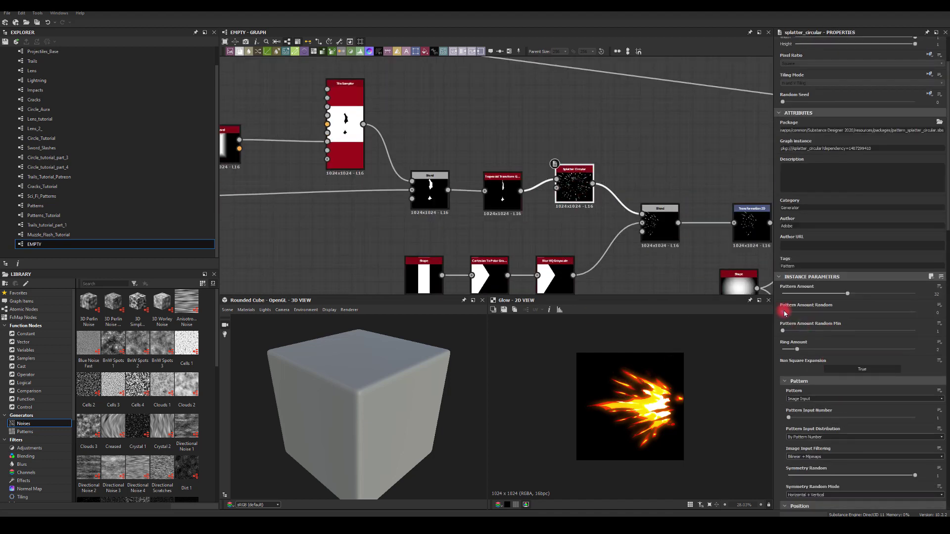
{"action": "mouse_move", "coordinate": [784, 312]}
{"action": "left_mouse_down"}
{"action": "mouse_move", "coordinate": [868, 312]}
{"action": "mouse_move", "coordinate": [779, 312]}
{"action": "left_mouse_up"}
{"action": "left_click_drag", "start_coordinate": [826, 336], "coordinate": [776, 351]}
Try other position settings on the sparks' Splatter Circular, including Angle Random and a Spread of 1.8, restoring the original values
{"action": "scroll", "coordinate": [793, 358], "scroll_direction": "down", "scroll_amount": 3}
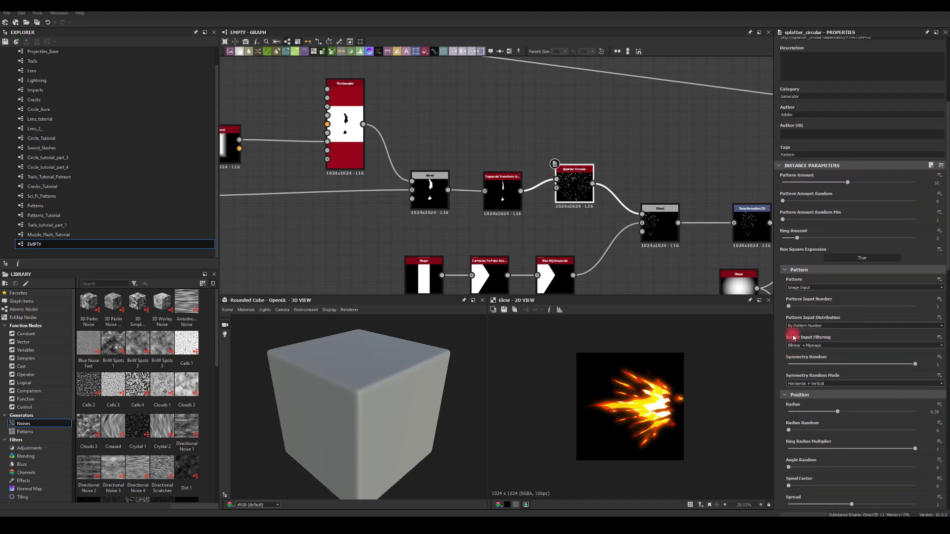
{"action": "scroll", "coordinate": [798, 375], "scroll_direction": "down", "scroll_amount": 2}
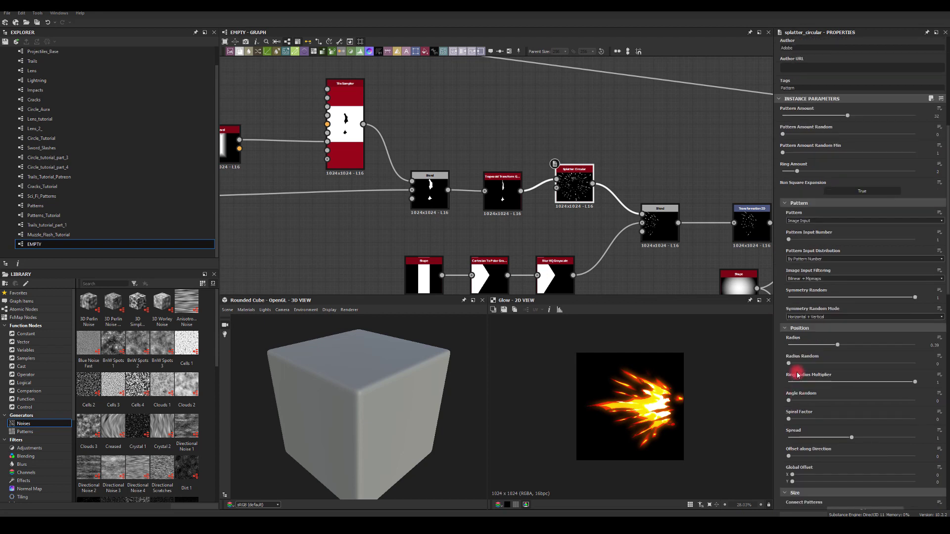
{"action": "left_click_drag", "start_coordinate": [789, 400], "coordinate": [756, 412]}
{"action": "left_click_drag", "start_coordinate": [852, 440], "coordinate": [905, 434]}
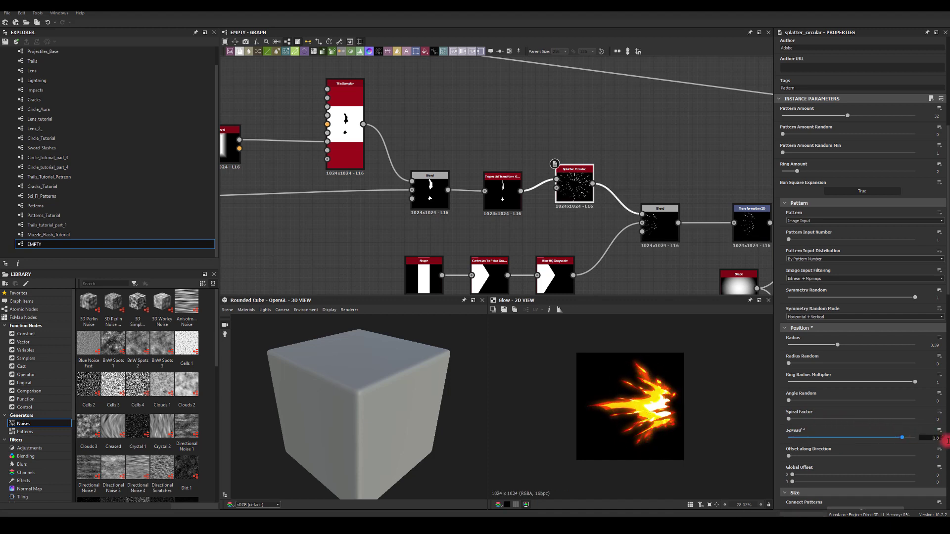
{"action": "key", "text": "ctrl+z"}
{"action": "scroll", "coordinate": [805, 430], "scroll_direction": "down", "scroll_amount": 3}
{"action": "left_click_drag", "start_coordinate": [789, 388], "coordinate": [761, 390]}
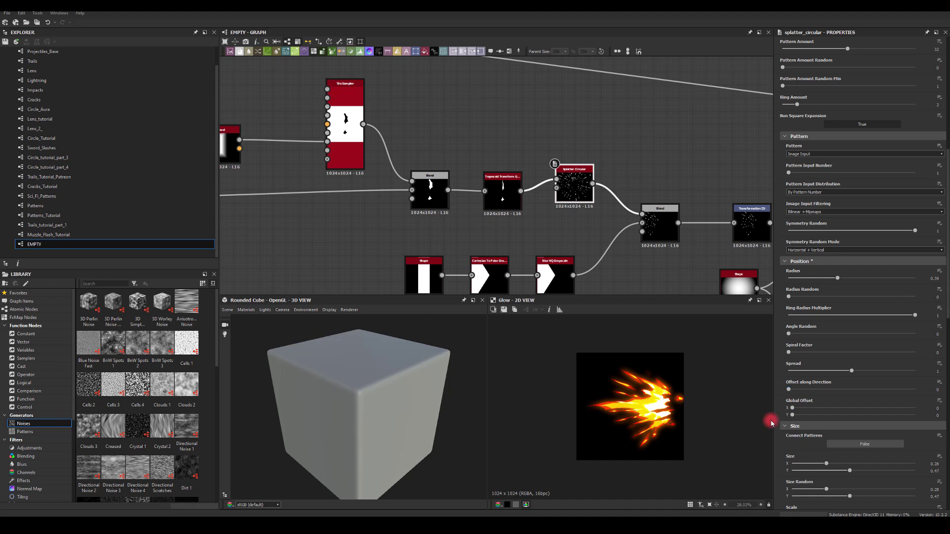
Set the Ring Rotation Random of the sparks' Splatter Circular to 0.9, leaving Ring Rotation Offset at 0
{"action": "scroll", "coordinate": [771, 424], "scroll_direction": "down", "scroll_amount": 2}
{"action": "scroll", "coordinate": [635, 414], "scroll_direction": "up", "scroll_amount": 3}
{"action": "scroll", "coordinate": [807, 430], "scroll_direction": "down", "scroll_amount": 9}
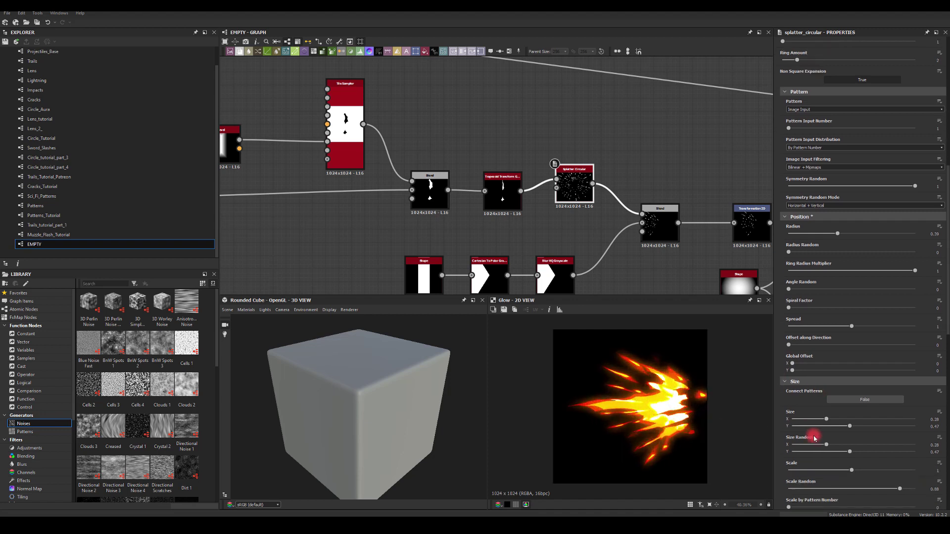
{"action": "scroll", "coordinate": [791, 377], "scroll_direction": "down", "scroll_amount": 5}
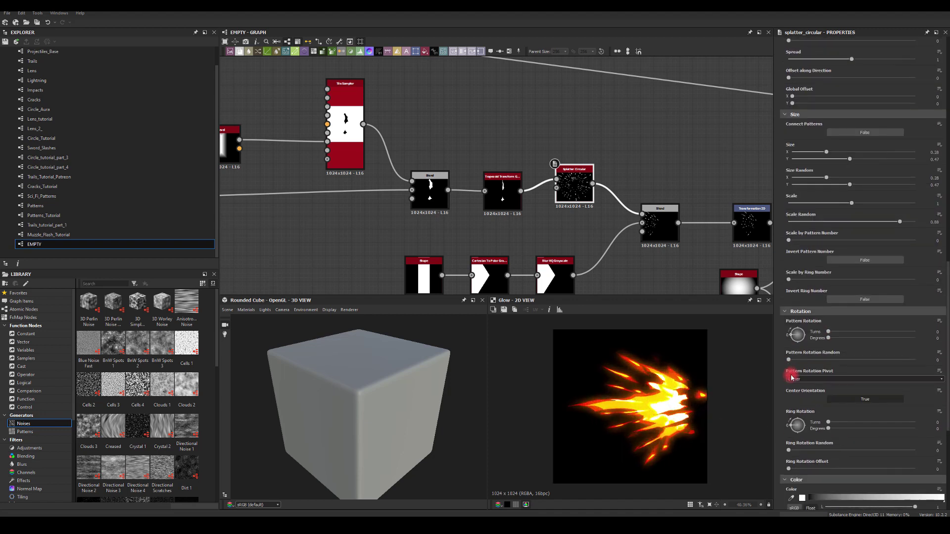
{"action": "scroll", "coordinate": [790, 335], "scroll_direction": "down", "scroll_amount": 3}
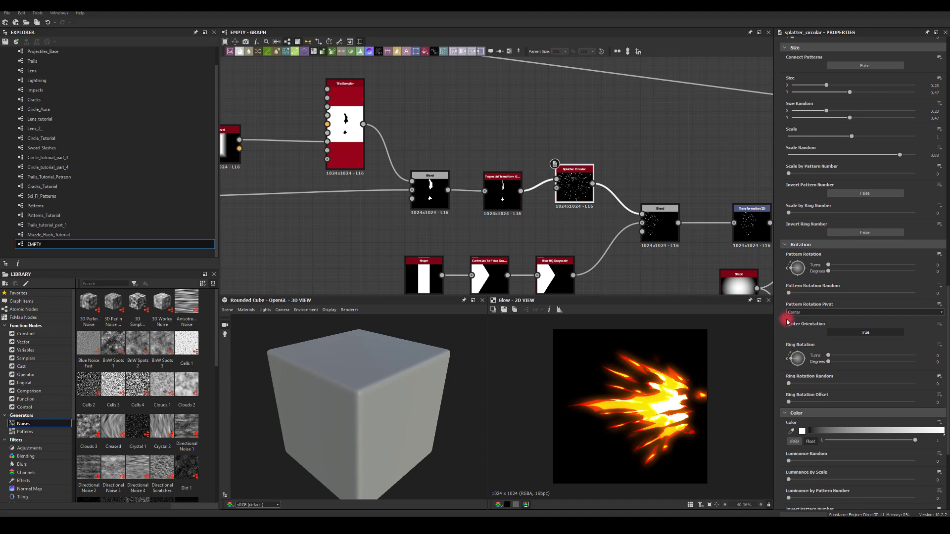
{"action": "left_click_drag", "start_coordinate": [790, 386], "coordinate": [904, 385]}
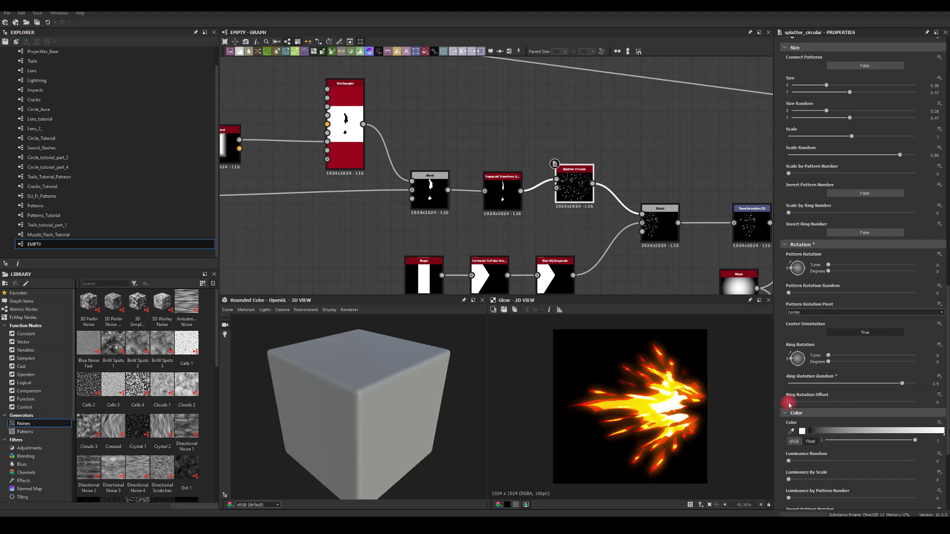
{"action": "left_click_drag", "start_coordinate": [789, 402], "coordinate": [742, 398]}
Set the Random Mask of the sparks' Splatter Circular to 0.32 to thin out the sparks
{"action": "scroll", "coordinate": [792, 442], "scroll_direction": "down", "scroll_amount": 3}
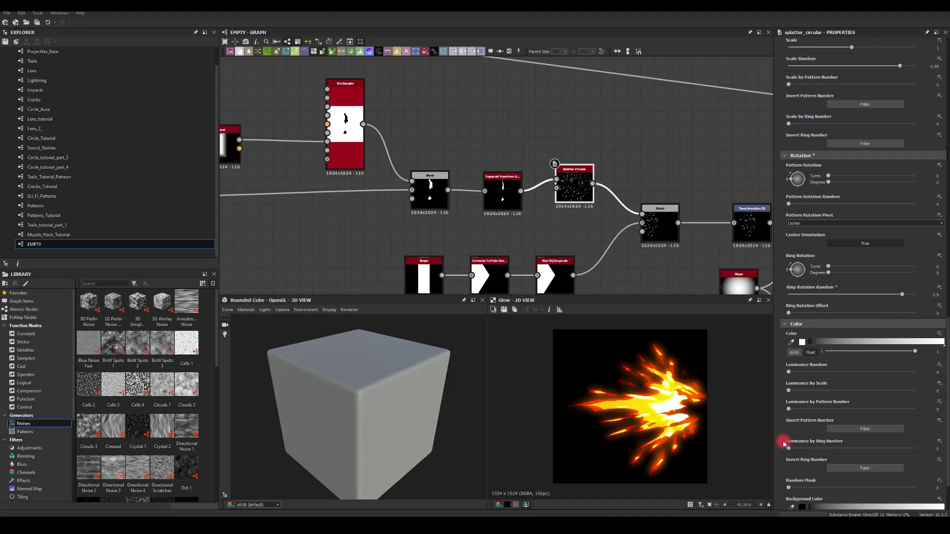
{"action": "scroll", "coordinate": [786, 418], "scroll_direction": "down", "scroll_amount": 2}
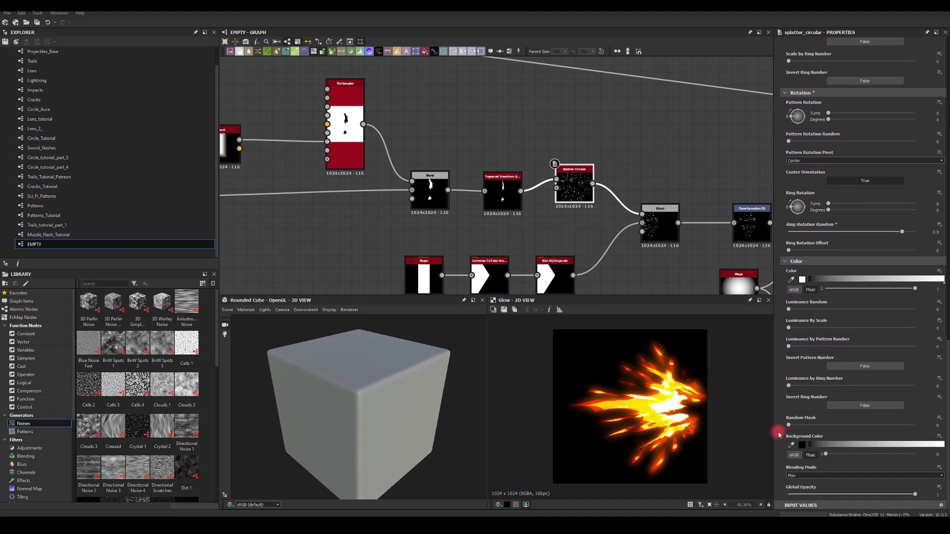
{"action": "left_click_drag", "start_coordinate": [790, 427], "coordinate": [830, 426]}
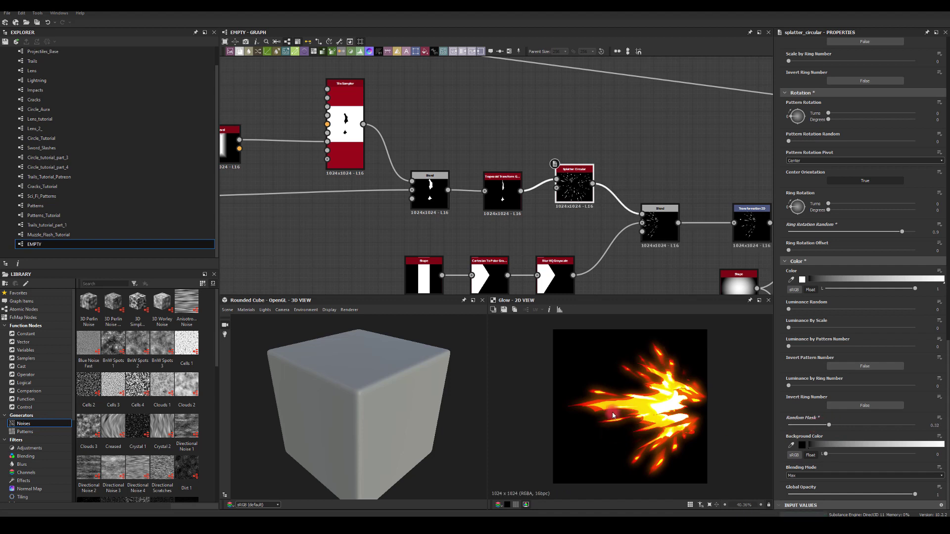
Narrow the Shape that feeds the sparks' Cartesian to Polar mask by setting its X Size to 0.25
{"action": "scroll", "coordinate": [613, 415], "scroll_direction": "down", "scroll_amount": 1}
{"action": "middle_click_drag", "start_coordinate": [606, 243], "coordinate": [543, 155]}
{"action": "middle_click_drag", "start_coordinate": [554, 194], "coordinate": [546, 203]}
{"action": "left_click", "coordinate": [354, 198]}
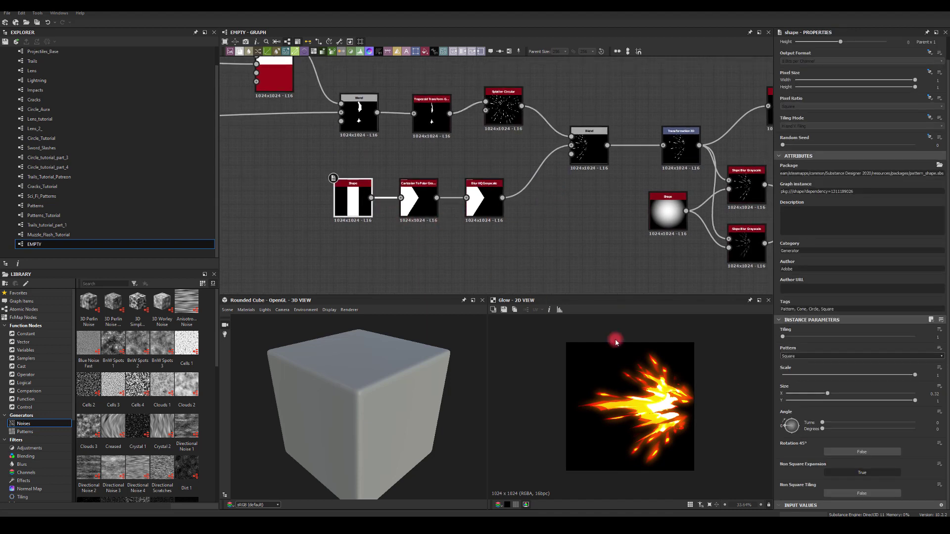
{"action": "mouse_move", "coordinate": [827, 394]}
{"action": "left_mouse_down"}
{"action": "mouse_move", "coordinate": [802, 397]}
{"action": "mouse_move", "coordinate": [819, 395]}
{"action": "left_mouse_up"}
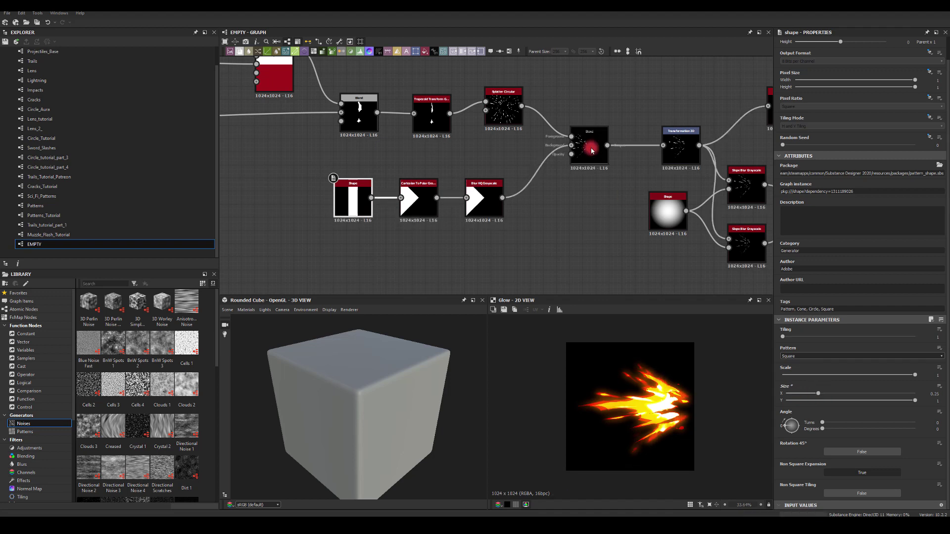
Set the Y Amount of the sparks' Tile Sampler to 23, keeping its X Amount at 9
{"action": "middle_click_drag", "start_coordinate": [549, 230], "coordinate": [556, 272]}
{"action": "scroll", "coordinate": [513, 200], "scroll_direction": "down", "scroll_amount": 3}
{"action": "middle_click_drag", "start_coordinate": [384, 130], "coordinate": [482, 141]}
{"action": "scroll", "coordinate": [483, 141], "scroll_direction": "up", "scroll_amount": 2}
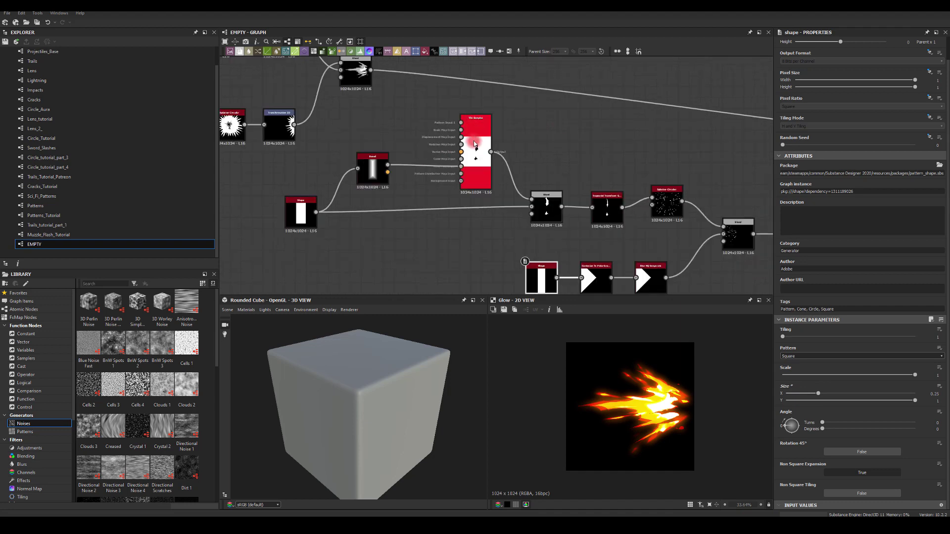
{"action": "left_click", "coordinate": [476, 144]}
{"action": "scroll", "coordinate": [815, 378], "scroll_direction": "down", "scroll_amount": 3}
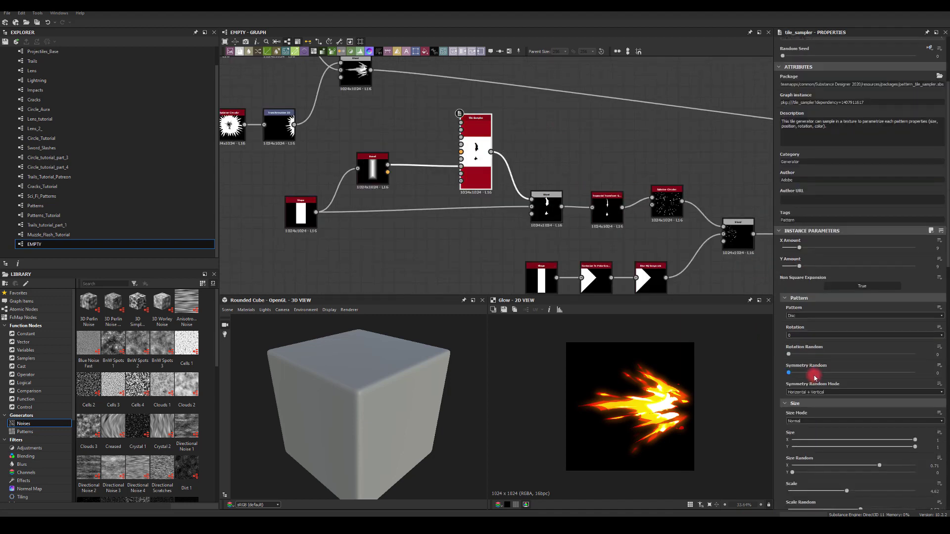
{"action": "scroll", "coordinate": [797, 354], "scroll_direction": "up", "scroll_amount": 2}
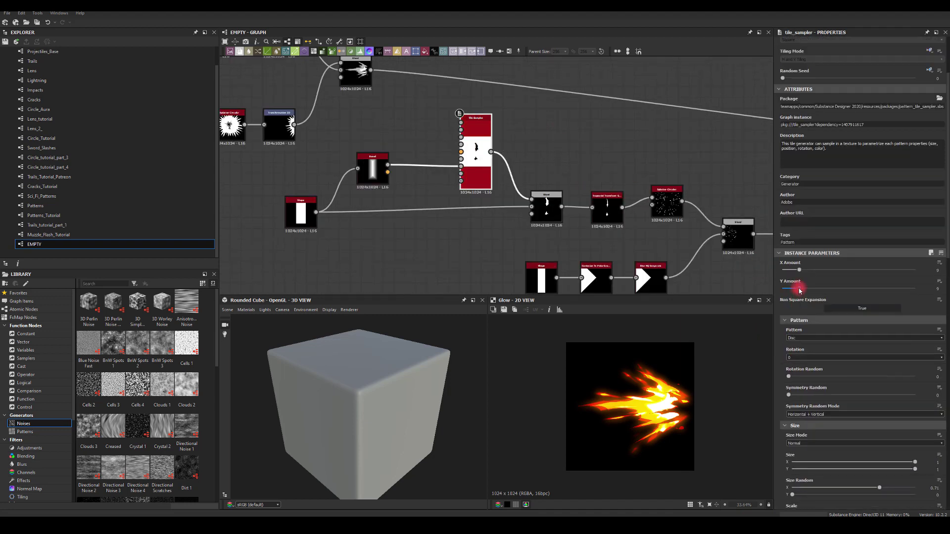
{"action": "mouse_move", "coordinate": [799, 290]}
{"action": "left_mouse_down"}
{"action": "mouse_move", "coordinate": [837, 292]}
{"action": "mouse_move", "coordinate": [812, 270]}
{"action": "mouse_move", "coordinate": [838, 272]}
{"action": "mouse_move", "coordinate": [801, 275]}
{"action": "left_mouse_up"}
Lower the Intensity of the Blur HQ Grayscale node that follows the sparks' Transformation 2D
{"action": "middle_click_drag", "start_coordinate": [647, 255], "coordinate": [434, 184]}
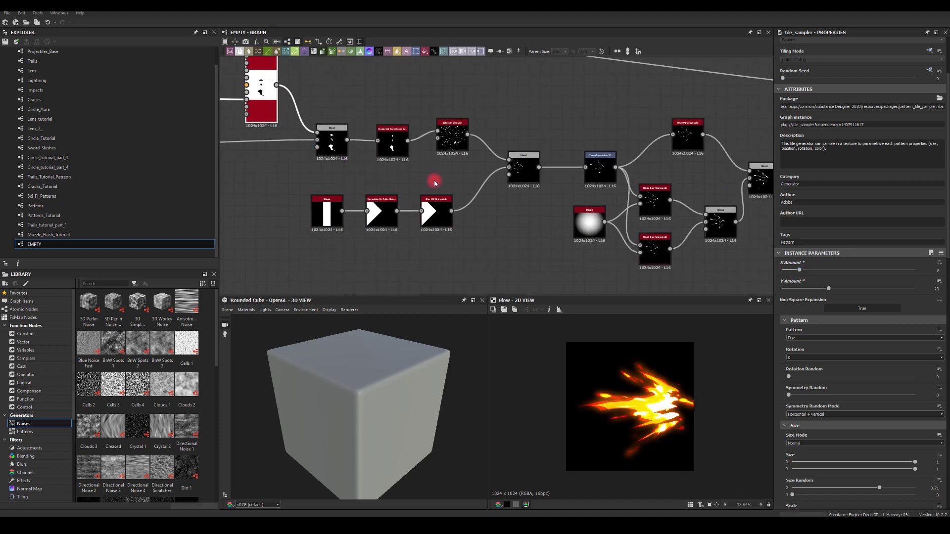
{"action": "scroll", "coordinate": [465, 189], "scroll_direction": "down", "scroll_amount": 3}
{"action": "middle_click_drag", "start_coordinate": [641, 209], "coordinate": [615, 235]}
{"action": "scroll", "coordinate": [526, 195], "scroll_direction": "up", "scroll_amount": 2}
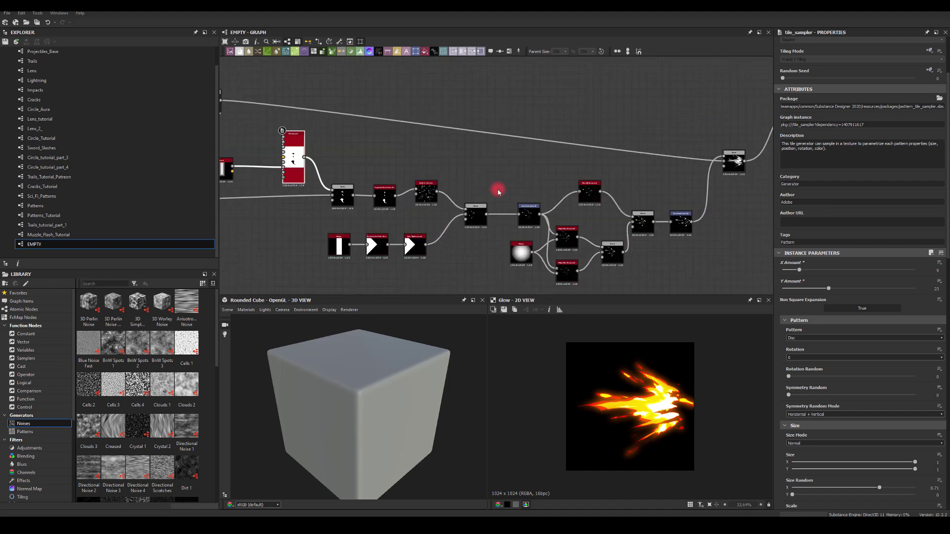
{"action": "middle_click_drag", "start_coordinate": [498, 191], "coordinate": [521, 130]}
{"action": "left_click", "coordinate": [662, 207]}
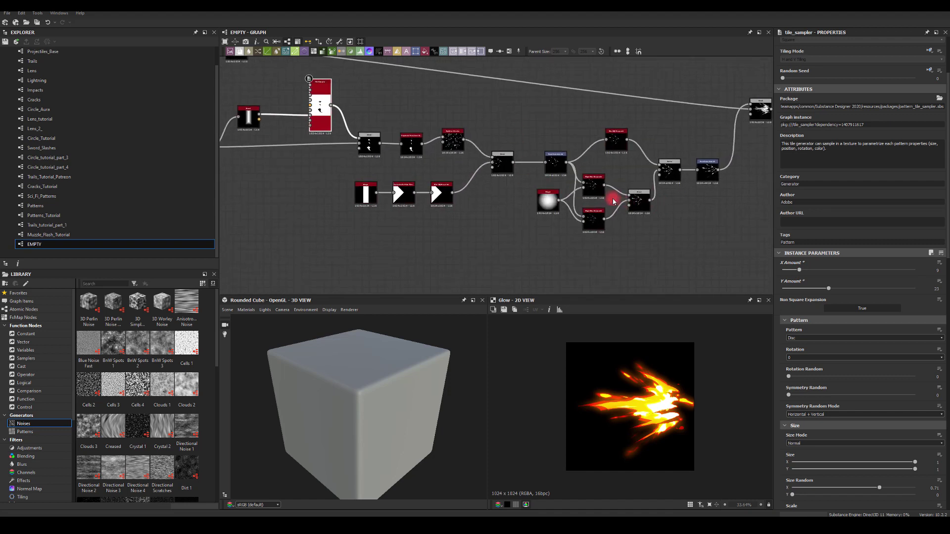
{"action": "scroll", "coordinate": [599, 158], "scroll_direction": "up", "scroll_amount": 3}
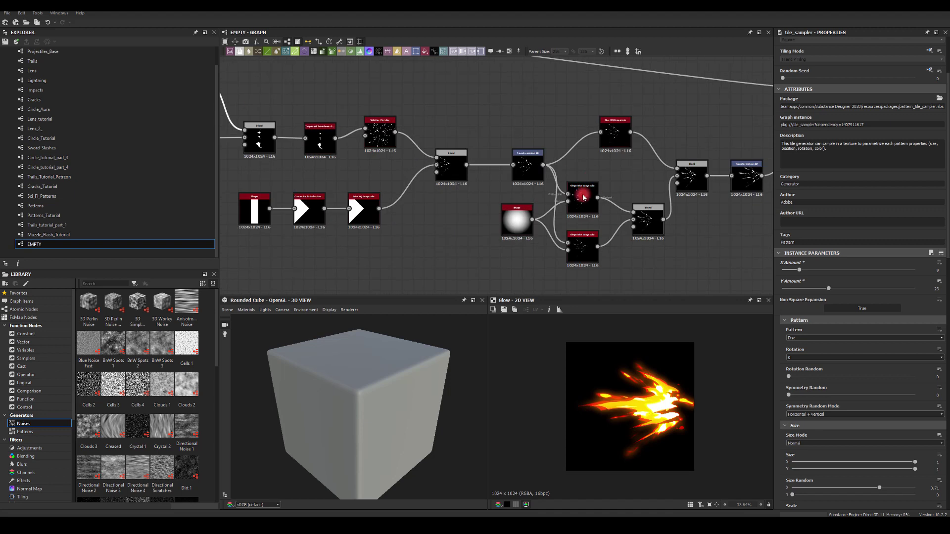
{"action": "left_click", "coordinate": [614, 134]}
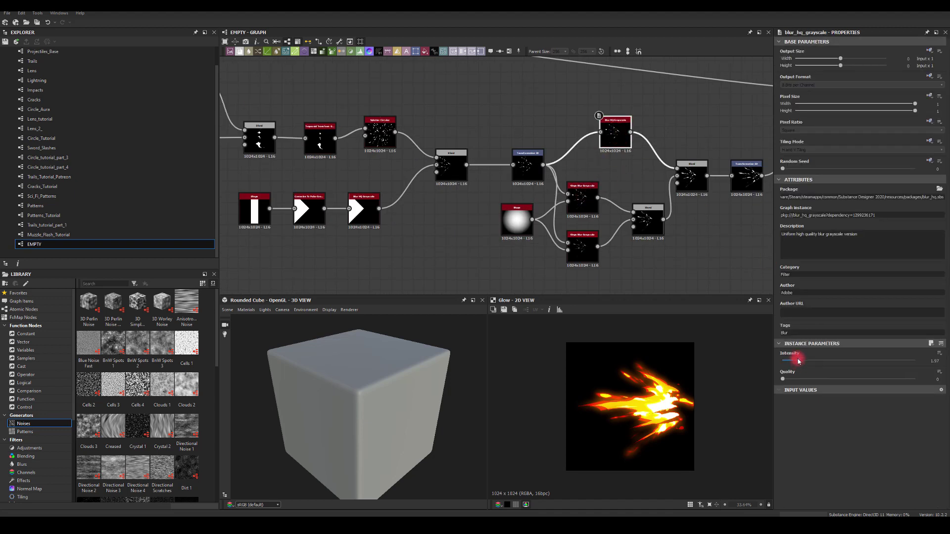
{"action": "left_click", "coordinate": [785, 359]}
Reduce the upper Slope Blur's Intensity to below 1
{"action": "left_click", "coordinate": [588, 203]}
{"action": "left_click_drag", "start_coordinate": [849, 379], "coordinate": [797, 379]}
{"action": "left_click", "coordinate": [591, 255]}
{"action": "left_click", "coordinate": [582, 197]}
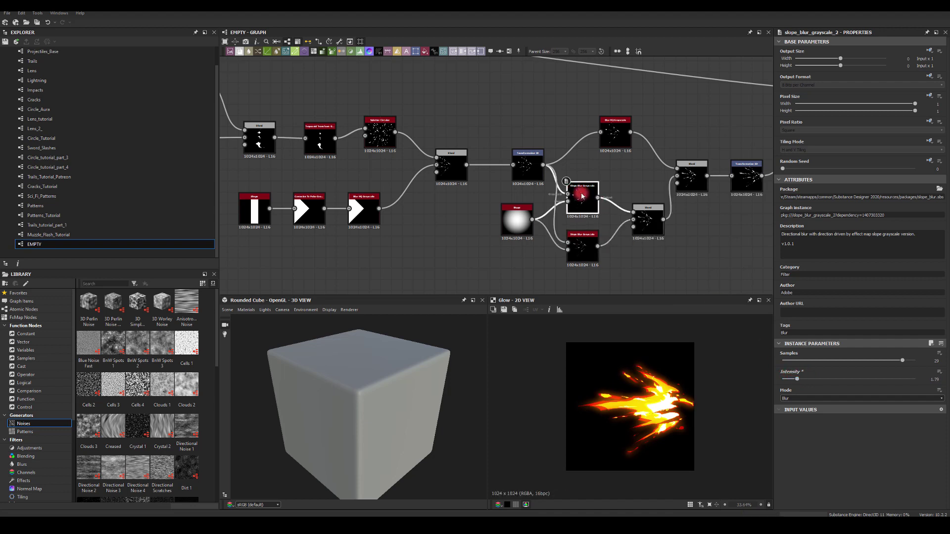
{"action": "left_click", "coordinate": [796, 379]}
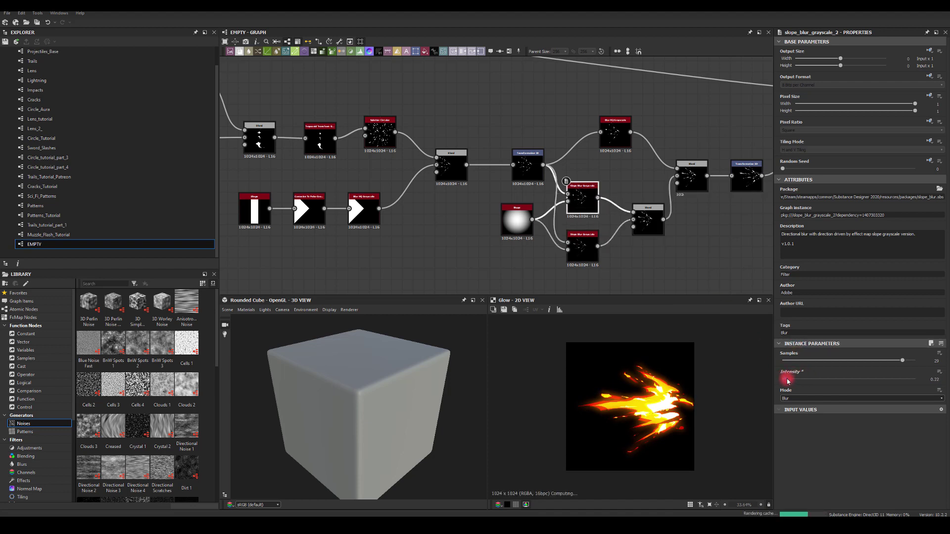
Weaken the lower Slope Blur's negative Intensity slightly
{"action": "left_click", "coordinate": [575, 250]}
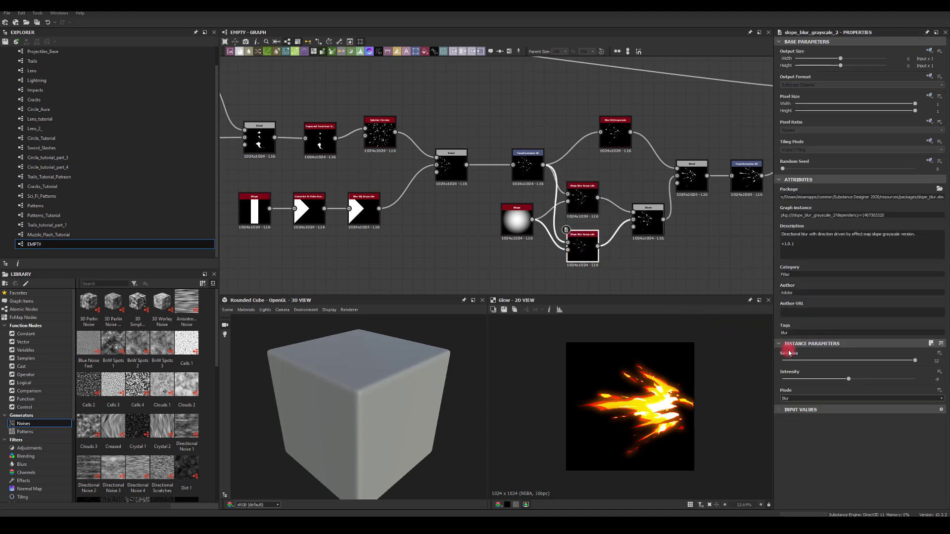
{"action": "mouse_move", "coordinate": [851, 380]}
{"action": "left_mouse_down"}
{"action": "mouse_move", "coordinate": [812, 381]}
{"action": "mouse_move", "coordinate": [877, 389]}
{"action": "mouse_move", "coordinate": [854, 384]}
{"action": "left_mouse_up"}
{"action": "scroll", "coordinate": [658, 427], "scroll_direction": "down", "scroll_amount": 2}
{"action": "scroll", "coordinate": [644, 396], "scroll_direction": "up", "scroll_amount": 2}
Set the sparks' Tile Sampler to an X Amount of 20 and a Y Amount of 44
{"action": "middle_click_drag", "start_coordinate": [246, 219], "coordinate": [560, 207]}
{"action": "middle_click_drag", "start_coordinate": [465, 173], "coordinate": [381, 261]}
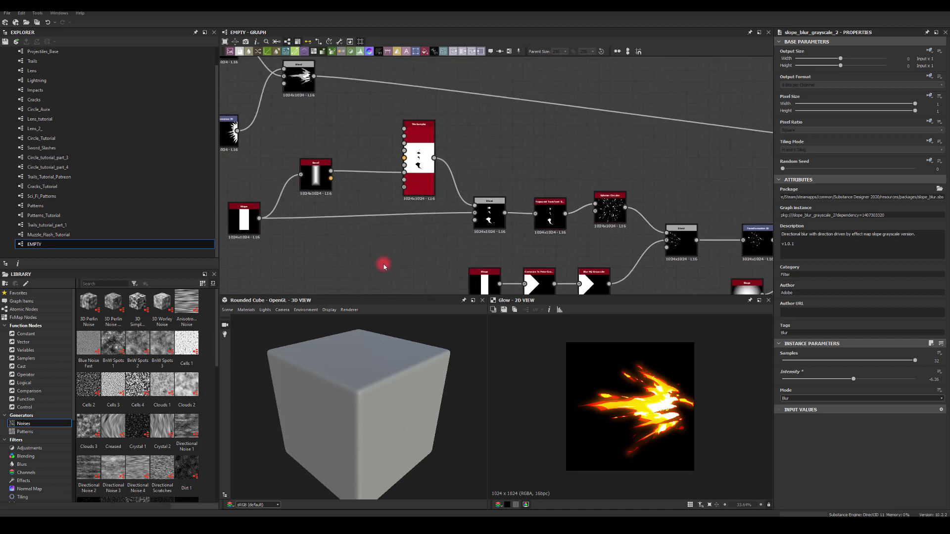
{"action": "left_click", "coordinate": [415, 172]}
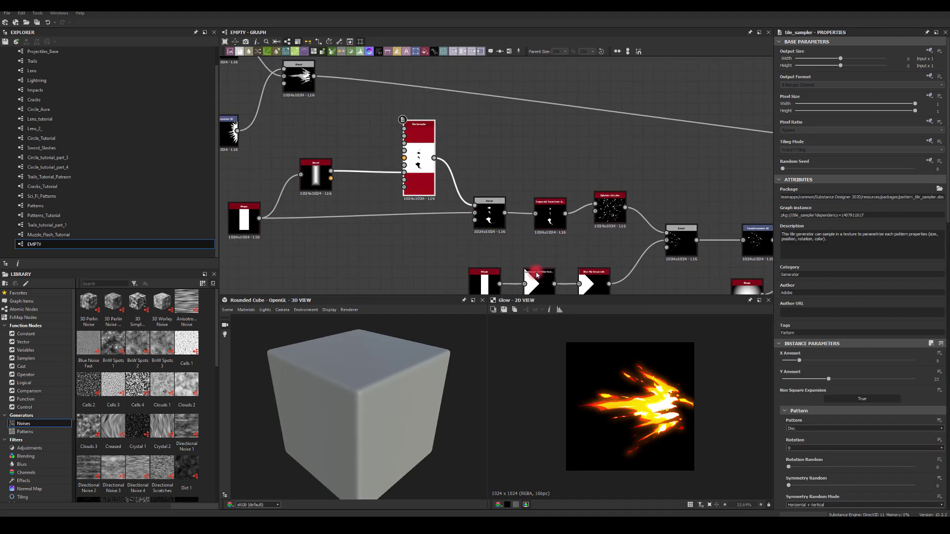
{"action": "left_click", "coordinate": [607, 379]}
{"action": "left_click_drag", "start_coordinate": [800, 363], "coordinate": [874, 383]}
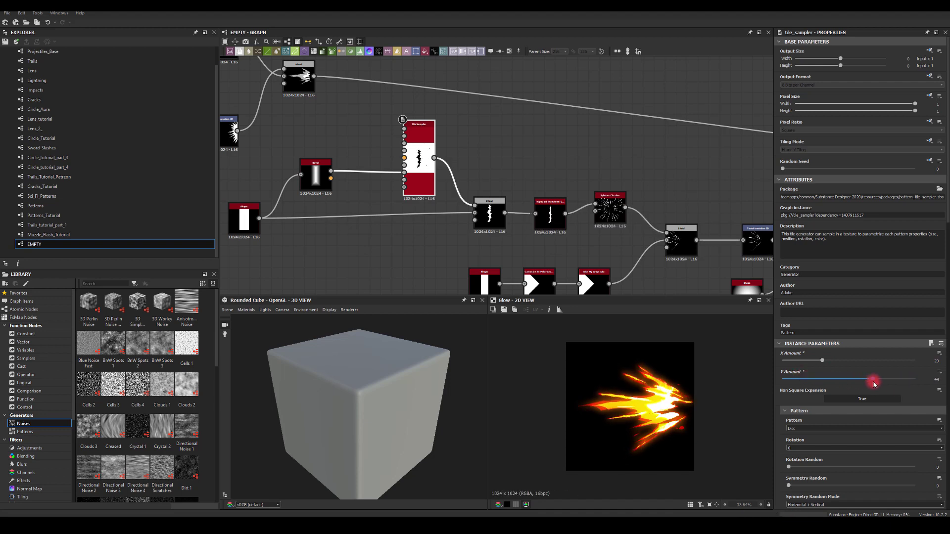
Set the sparks' Tile Sampler Scale to 6.49 and its Position Random to 5.56
{"action": "scroll", "coordinate": [843, 427], "scroll_direction": "down", "scroll_amount": 15}
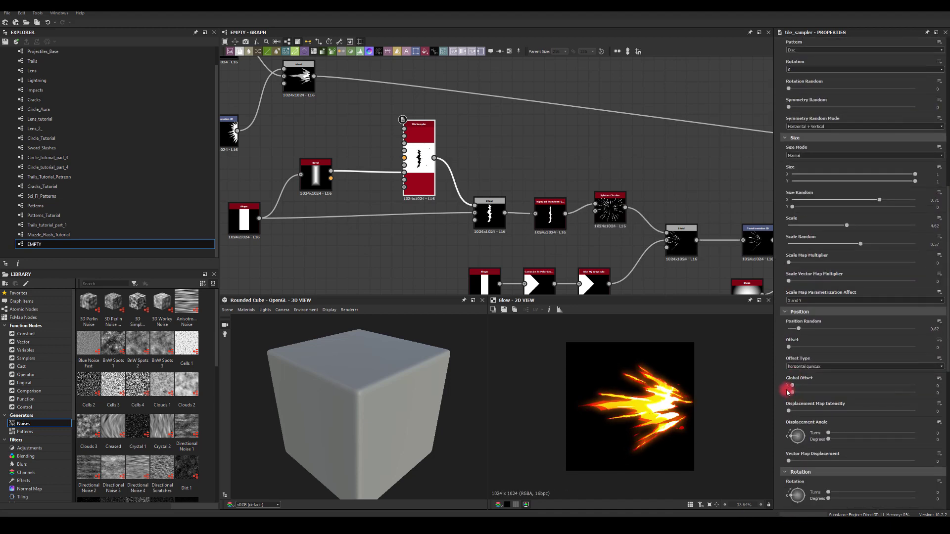
{"action": "scroll", "coordinate": [787, 339], "scroll_direction": "up", "scroll_amount": 5}
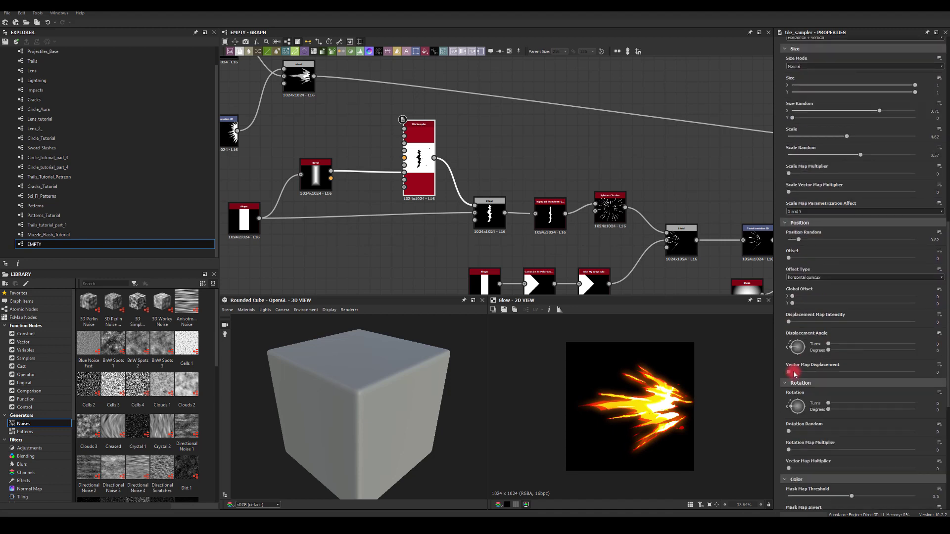
{"action": "left_click_drag", "start_coordinate": [847, 226], "coordinate": [872, 230]}
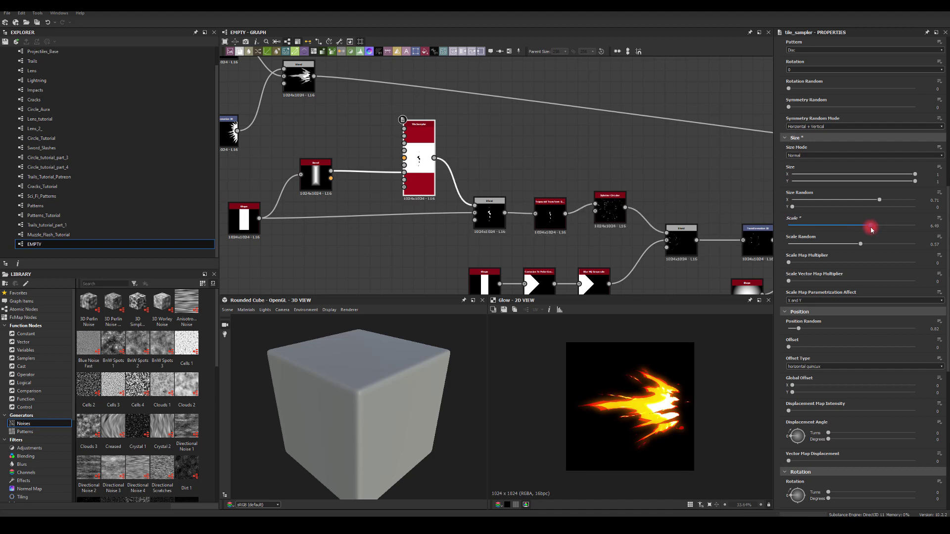
{"action": "left_click_drag", "start_coordinate": [802, 332], "coordinate": [859, 327]}
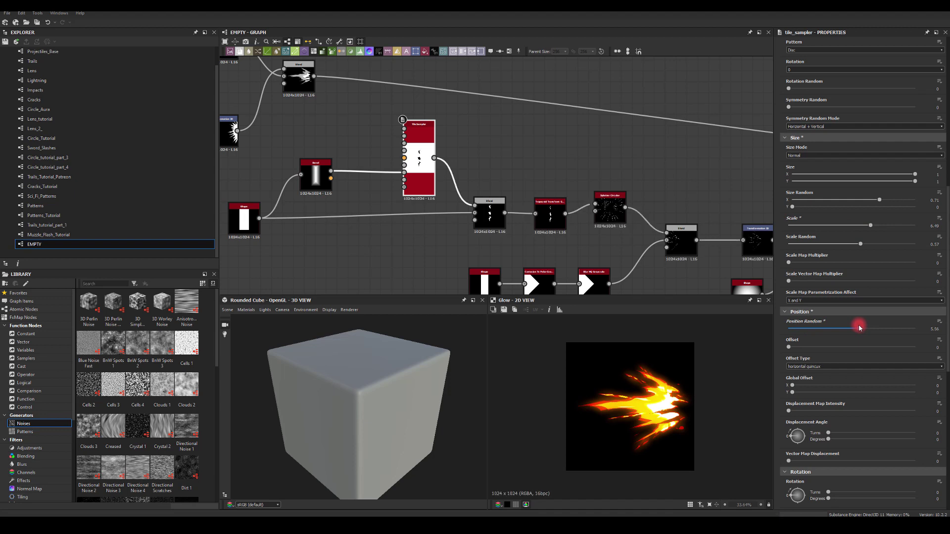
{"action": "scroll", "coordinate": [640, 419], "scroll_direction": "up", "scroll_amount": 1}
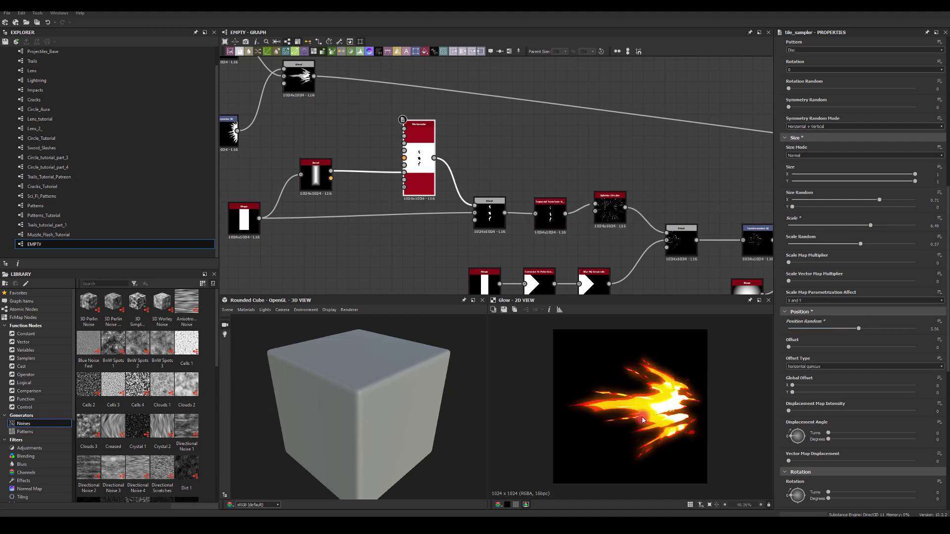
Add a Histogram Scan node fed by the main flash shape's Subtract Blend, before the sparks are blended in
{"action": "middle_click_drag", "start_coordinate": [651, 206], "coordinate": [465, 163]}
{"action": "middle_click_drag", "start_coordinate": [560, 174], "coordinate": [342, 159]}
{"action": "scroll", "coordinate": [562, 233], "scroll_direction": "down", "scroll_amount": 3}
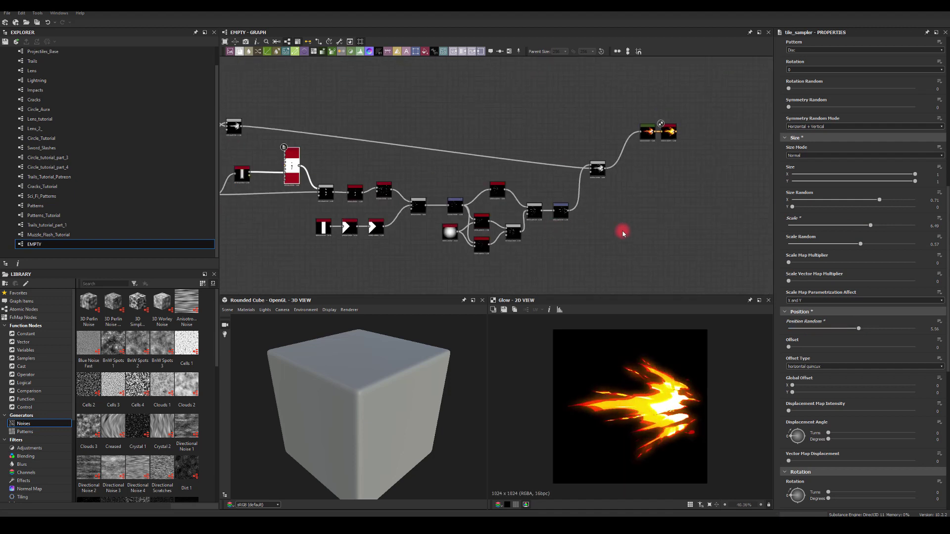
{"action": "middle_click_drag", "start_coordinate": [691, 167], "coordinate": [547, 189]}
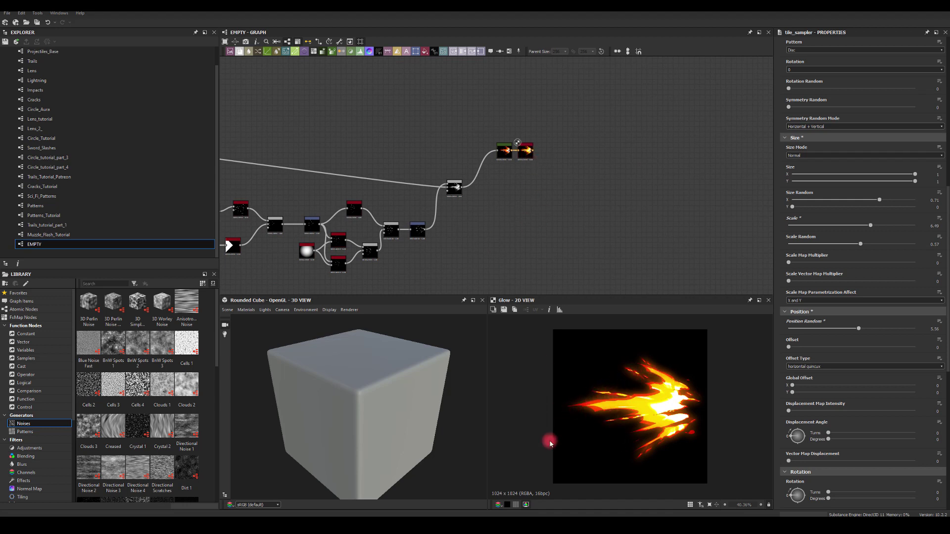
{"action": "middle_click_drag", "start_coordinate": [504, 206], "coordinate": [563, 229]}
{"action": "scroll", "coordinate": [534, 208], "scroll_direction": "up", "scroll_amount": 3}
{"action": "middle_click_drag", "start_coordinate": [423, 161], "coordinate": [504, 159]}
{"action": "scroll", "coordinate": [441, 144], "scroll_direction": "down", "scroll_amount": 3}
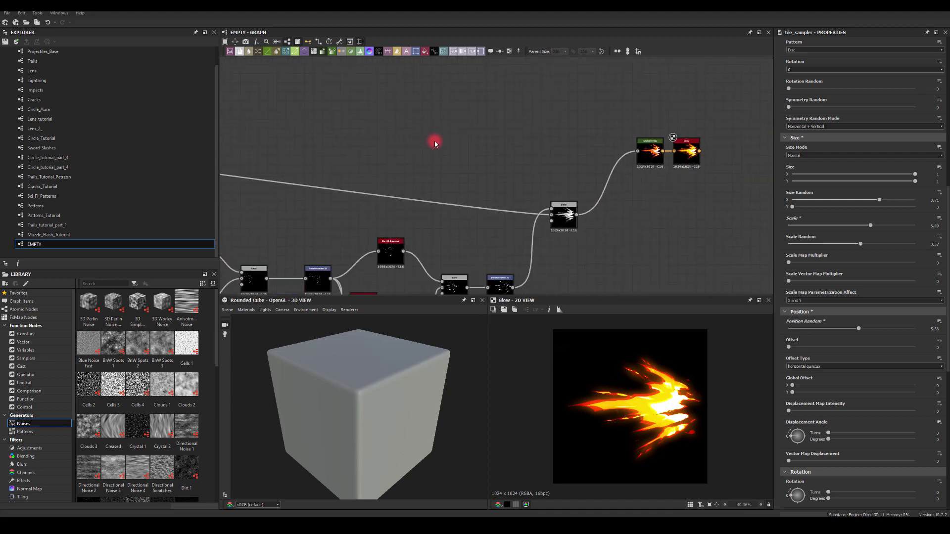
{"action": "middle_click_drag", "start_coordinate": [337, 141], "coordinate": [582, 140]}
{"action": "left_click", "coordinate": [393, 140]}
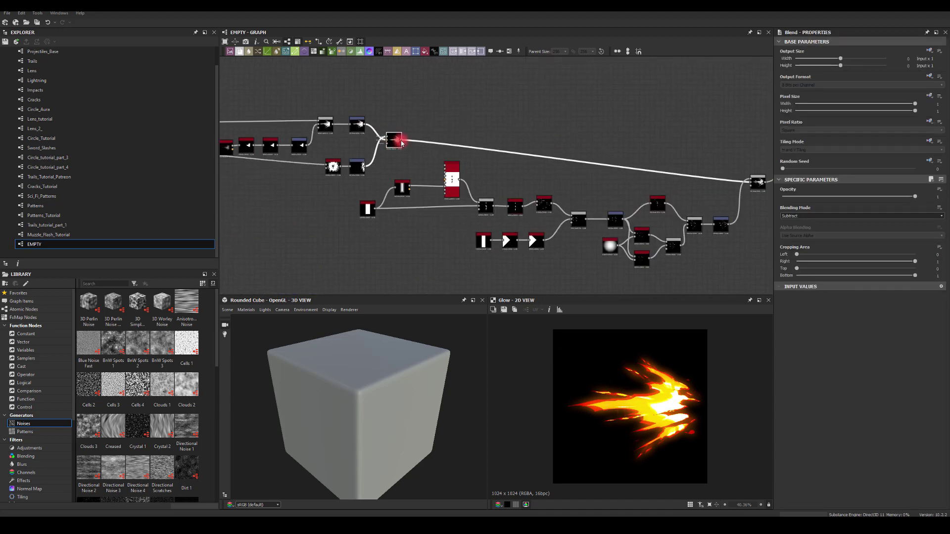
{"action": "left_click_drag", "start_coordinate": [401, 140], "coordinate": [671, 121]}
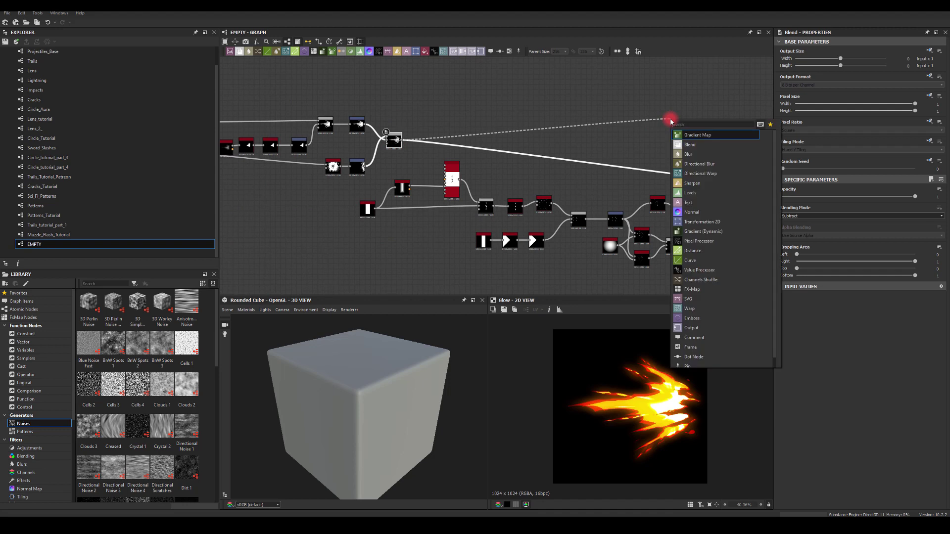
{"action": "type", "text": "scan"}
{"action": "left_click", "coordinate": [689, 174]}
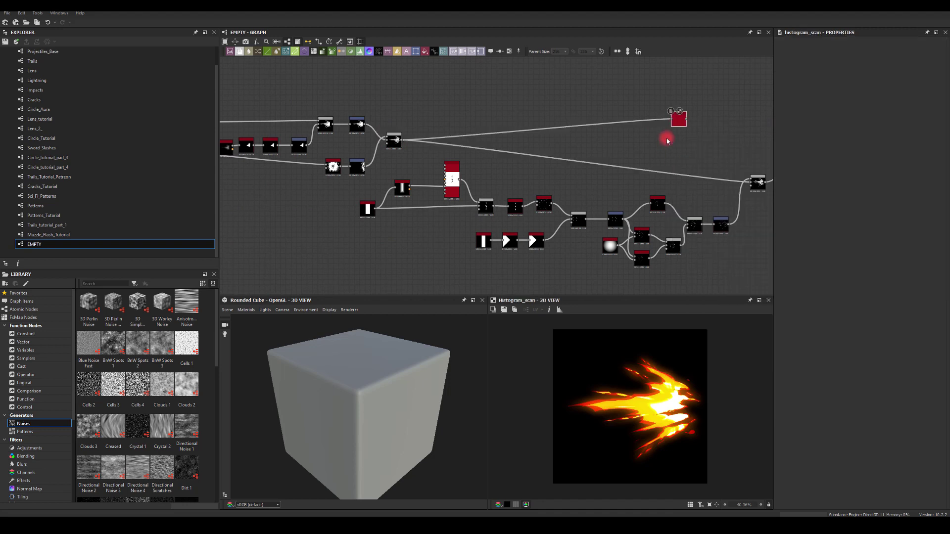
Place the Histogram Scan above the final Blend and set its Position to 0.84 and Contrast to 0.53
{"action": "middle_click_drag", "start_coordinate": [650, 130], "coordinate": [414, 132]}
{"action": "left_click_drag", "start_coordinate": [450, 122], "coordinate": [537, 141]}
{"action": "scroll", "coordinate": [537, 140], "scroll_direction": "up", "scroll_amount": 3}
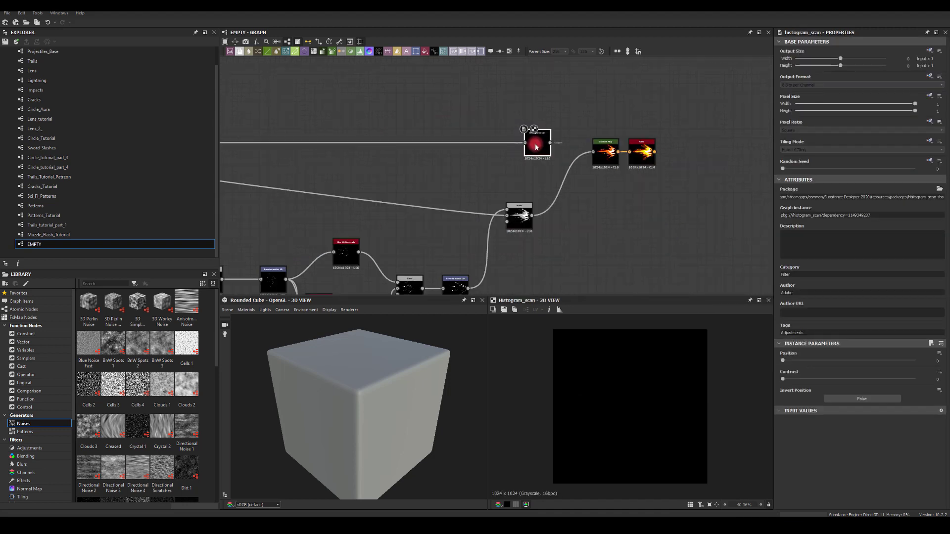
{"action": "left_click_drag", "start_coordinate": [781, 361], "coordinate": [893, 364]}
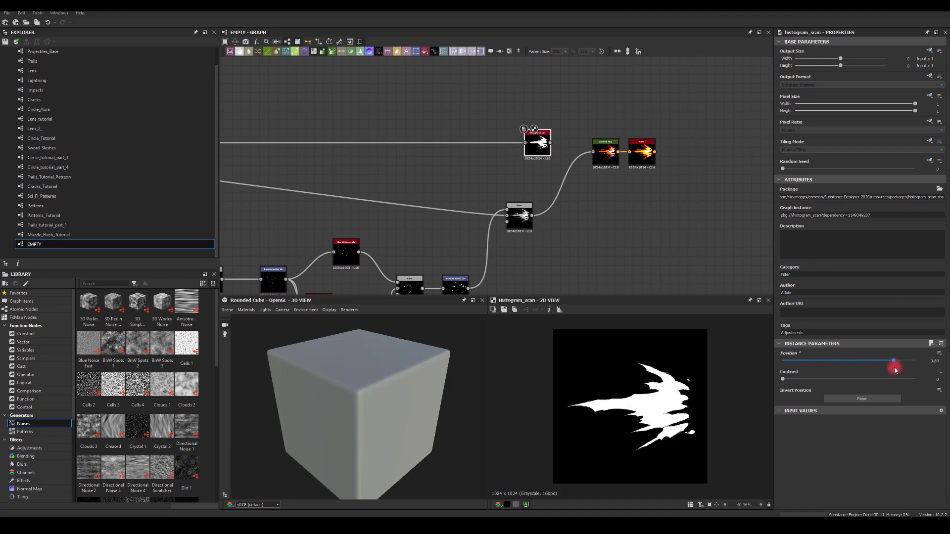
{"action": "left_click_drag", "start_coordinate": [782, 379], "coordinate": [851, 389]}
Line up the Gradient Map and Glow nodes with the final Blend, and duplicate the Histogram Scan below the original
{"action": "left_click_drag", "start_coordinate": [592, 136], "coordinate": [679, 219]}
{"action": "left_click", "coordinate": [525, 80]}
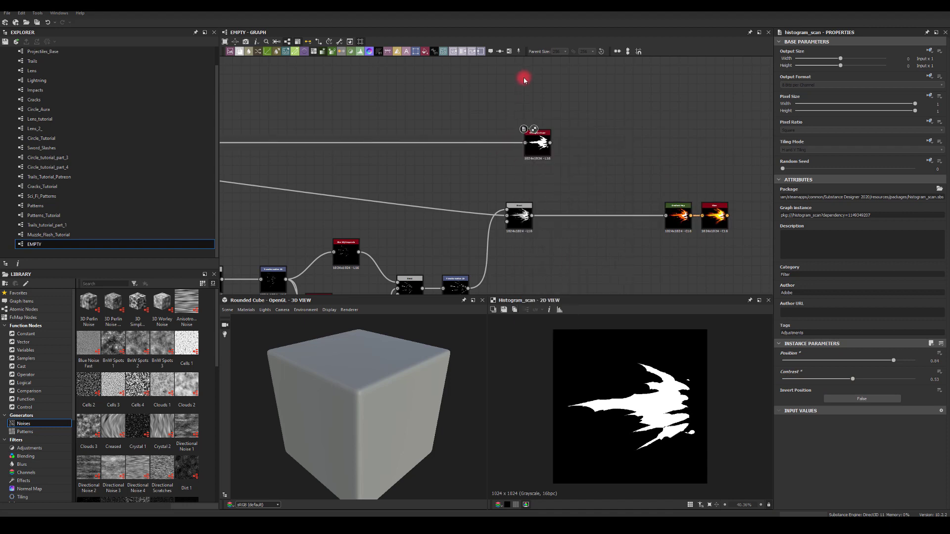
{"action": "left_click_drag", "start_coordinate": [537, 144], "coordinate": [509, 117]}
{"action": "key", "text": "ctrl+c"}
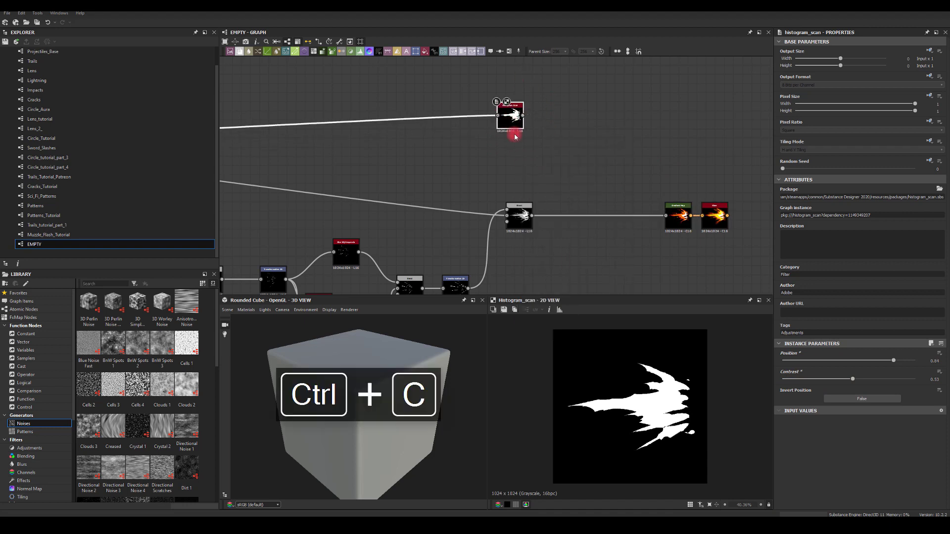
{"action": "key", "text": "ctrl+v"}
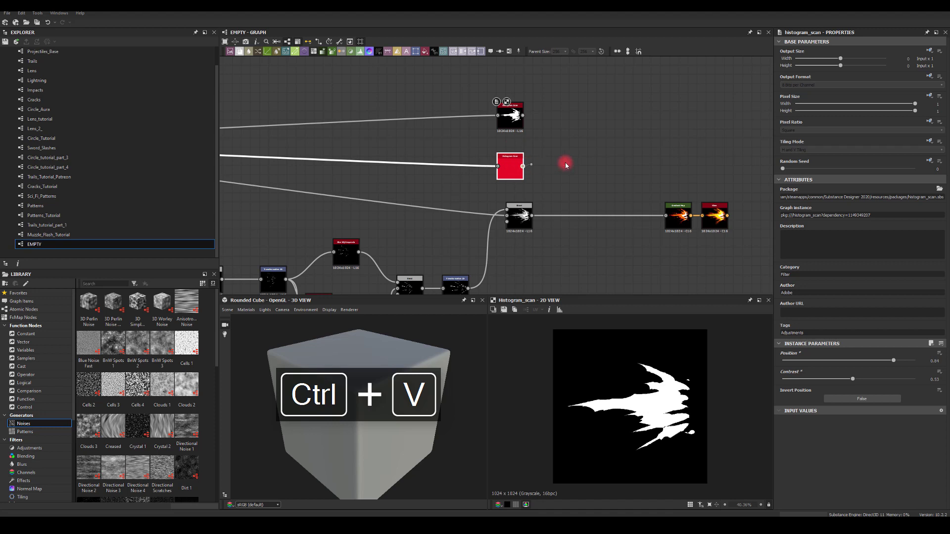
Add a Bevel node after the duplicated Histogram Scan and set its Distance to -0.07
{"action": "left_click_drag", "start_coordinate": [566, 165], "coordinate": [581, 162]}
{"action": "type", "text": "bev"}
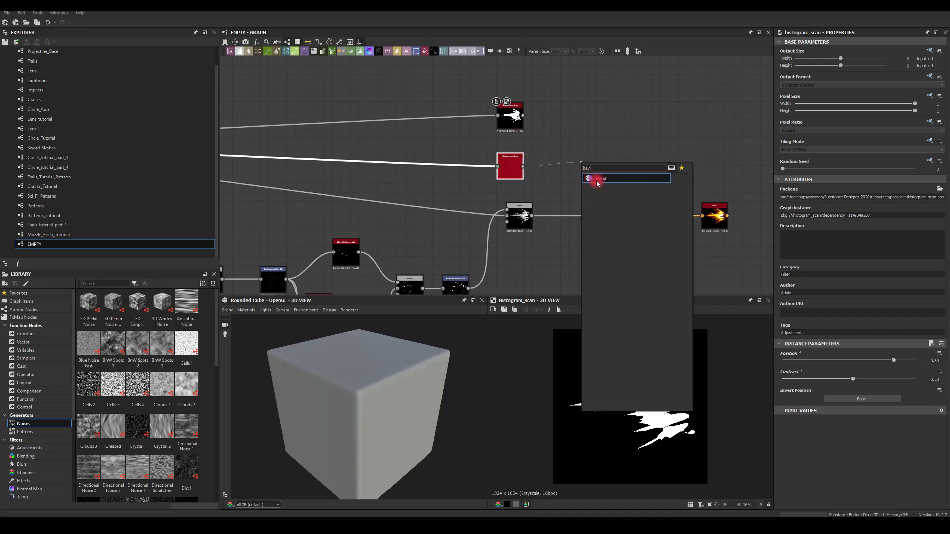
{"action": "left_click", "coordinate": [597, 179]}
{"action": "left_click_drag", "start_coordinate": [883, 363], "coordinate": [846, 361]}
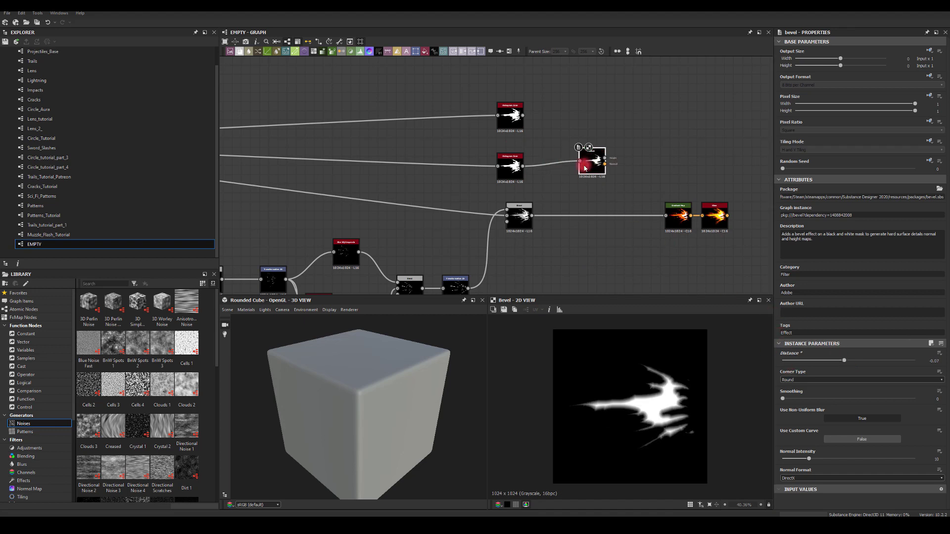
Add another Histogram Scan after the Bevel, set its Position to 0.94 and place the nodes close together
{"action": "left_click_drag", "start_coordinate": [585, 168], "coordinate": [629, 163]}
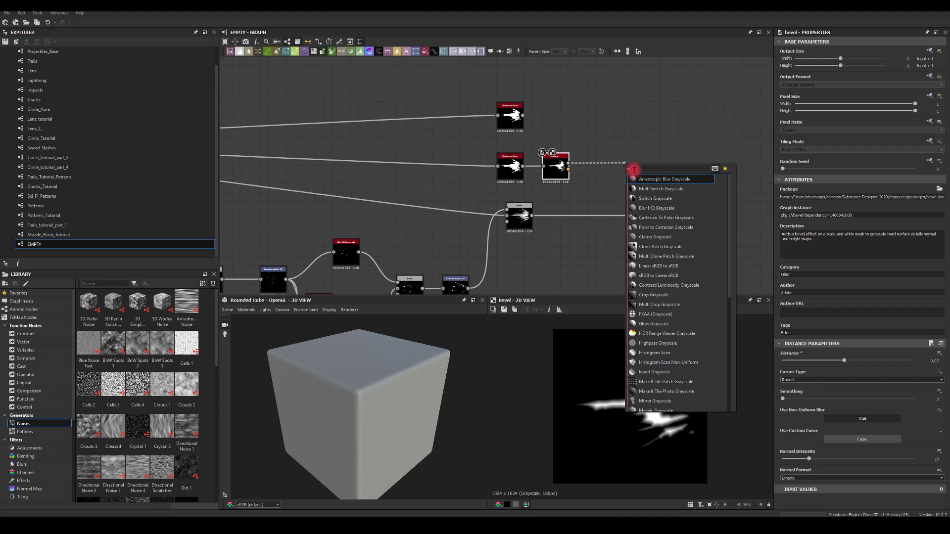
{"action": "type", "text": "scan"}
{"action": "left_click", "coordinate": [643, 218]}
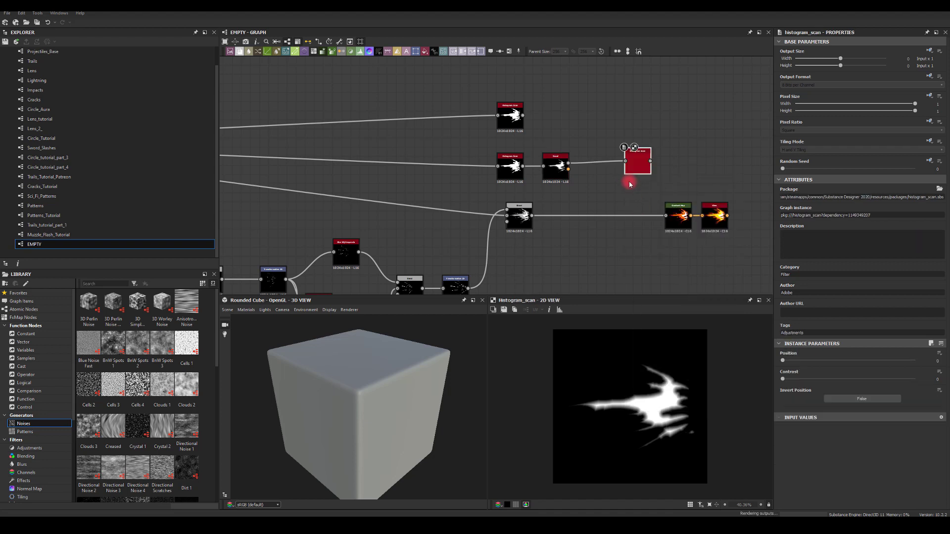
{"action": "left_click_drag", "start_coordinate": [783, 359], "coordinate": [907, 361]}
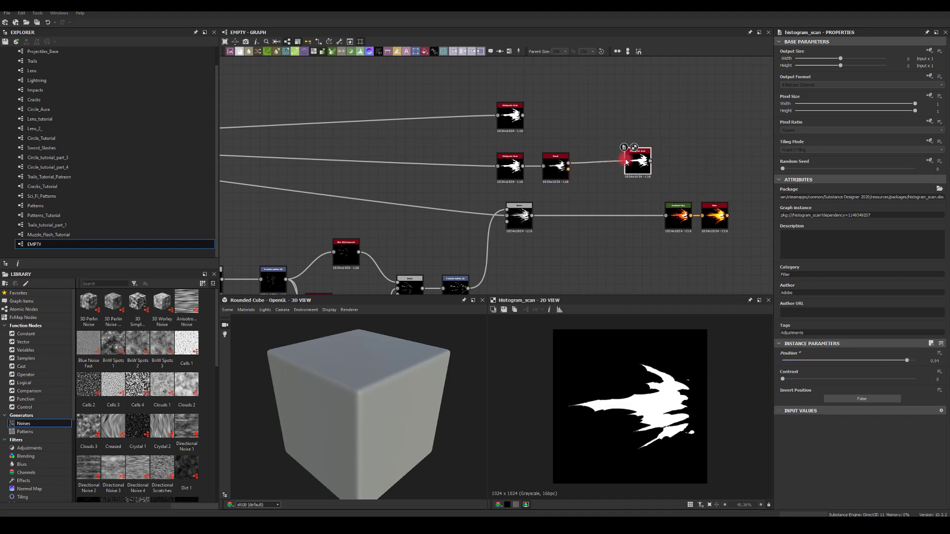
{"action": "left_click_drag", "start_coordinate": [635, 160], "coordinate": [608, 170]}
Blend the bevelled Histogram Scan as foreground with the upper Histogram Scan as background, using Subtract mode
{"action": "left_click_drag", "start_coordinate": [671, 130], "coordinate": [669, 129]}
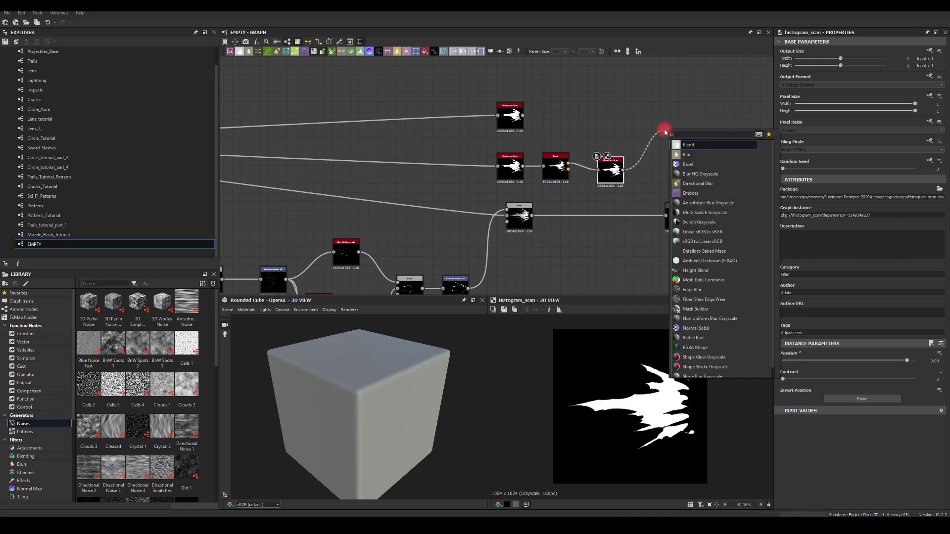
{"action": "type", "text": "blend"}
{"action": "key", "text": "Return"}
{"action": "left_click_drag", "start_coordinate": [596, 121], "coordinate": [671, 120]}
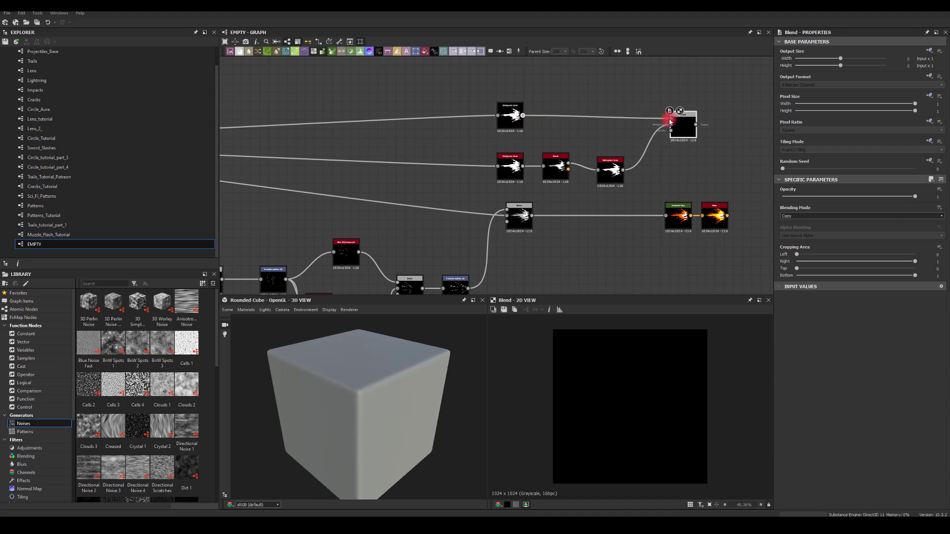
{"action": "left_click", "coordinate": [791, 217]}
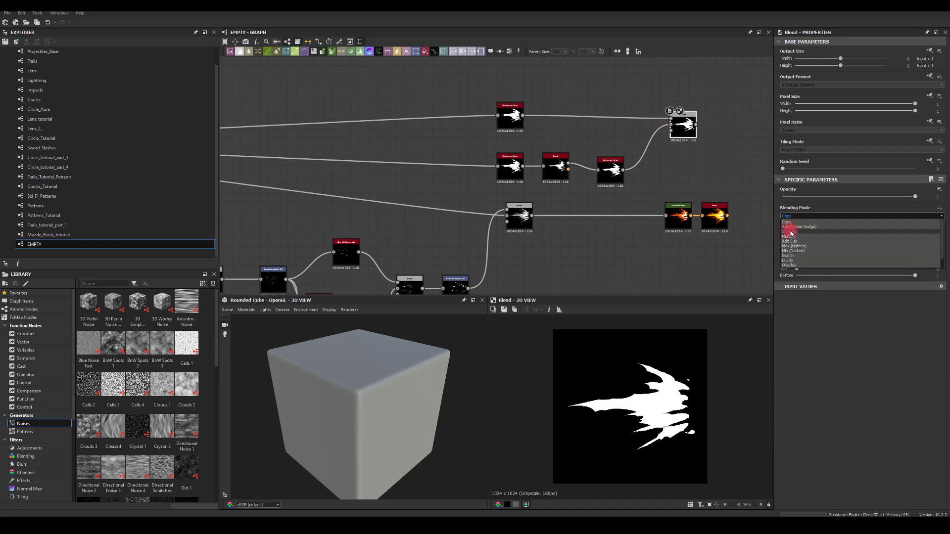
{"action": "left_click", "coordinate": [789, 232]}
{"action": "left_click_drag", "start_coordinate": [668, 122], "coordinate": [670, 122]}
{"action": "left_click_drag", "start_coordinate": [524, 116], "coordinate": [672, 128]}
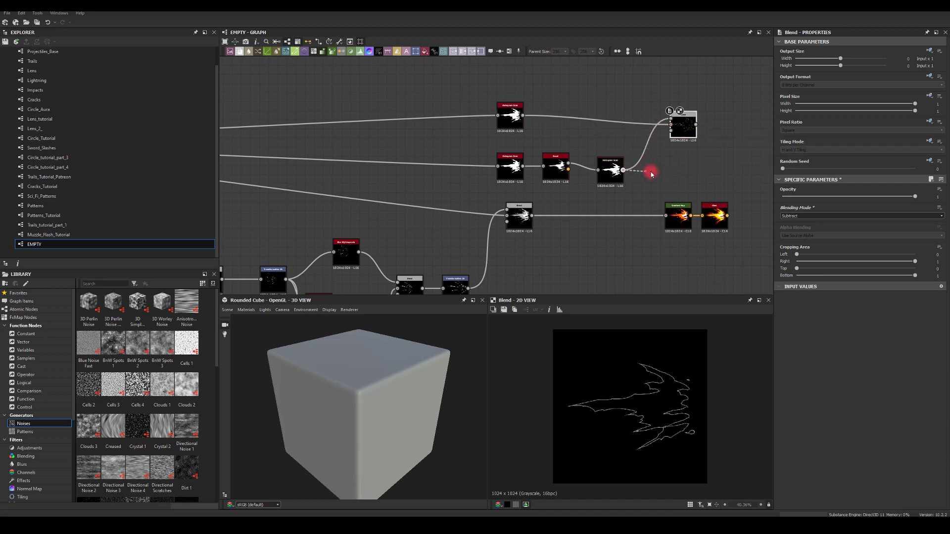
Insert a Transformation 2D between the bevelled Histogram Scan and the Subtract Blend, shifting its X Offset to about -0.03
{"action": "left_click_drag", "start_coordinate": [651, 173], "coordinate": [662, 174]}
{"action": "type", "text": "tr"}
{"action": "left_click", "coordinate": [677, 191]}
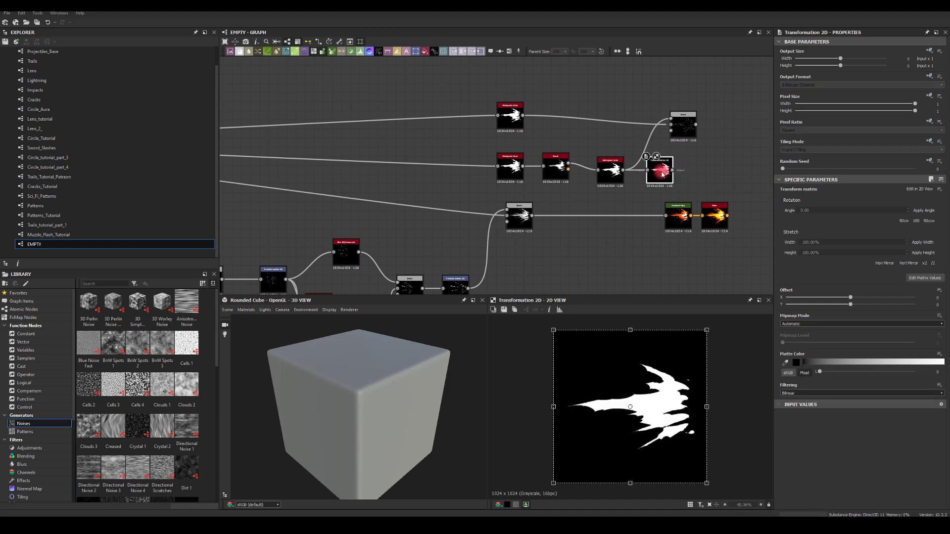
{"action": "double_click", "coordinate": [689, 127]}
{"action": "left_click_drag", "start_coordinate": [669, 121], "coordinate": [717, 127]}
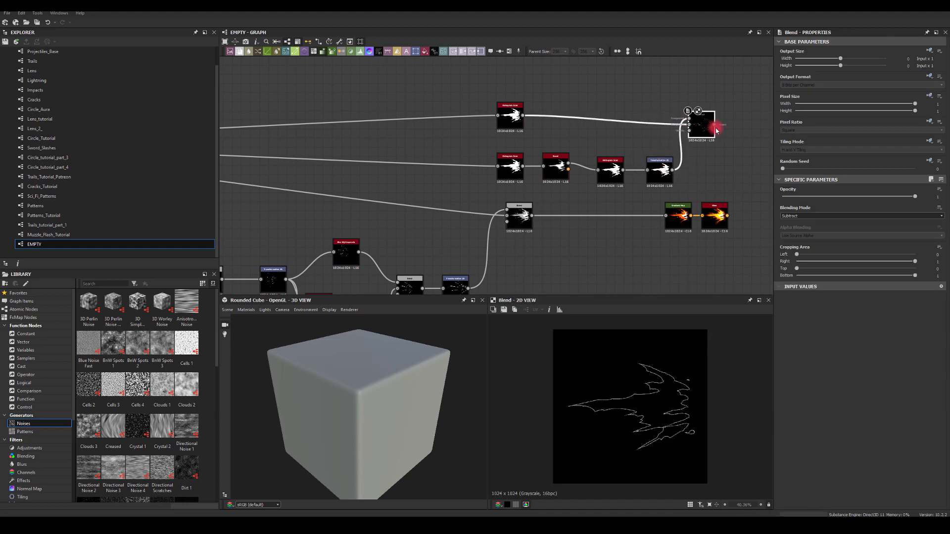
{"action": "left_click_drag", "start_coordinate": [666, 170], "coordinate": [662, 169]}
{"action": "left_click", "coordinate": [651, 180]}
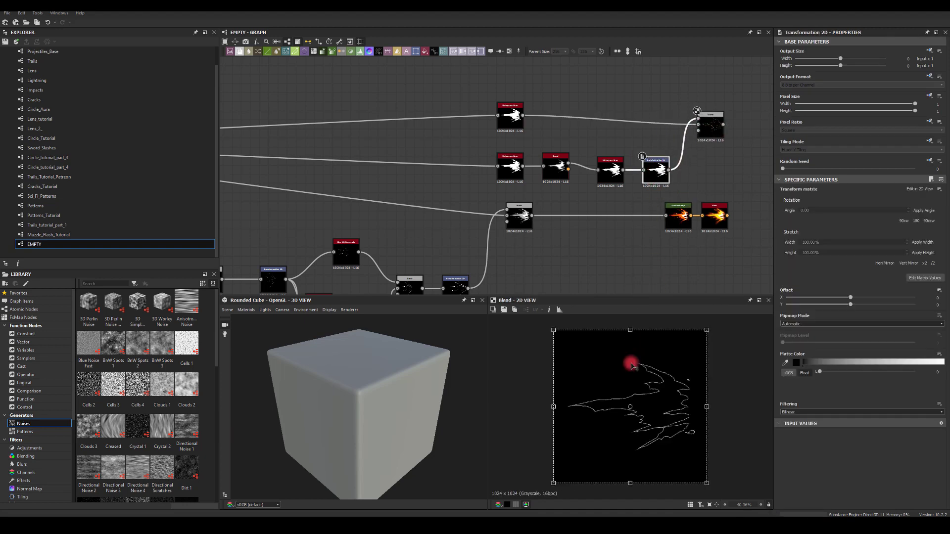
{"action": "mouse_move", "coordinate": [636, 397]}
{"action": "left_mouse_down"}
{"action": "mouse_move", "coordinate": [658, 392]}
{"action": "mouse_move", "coordinate": [650, 403]}
{"action": "left_mouse_up"}
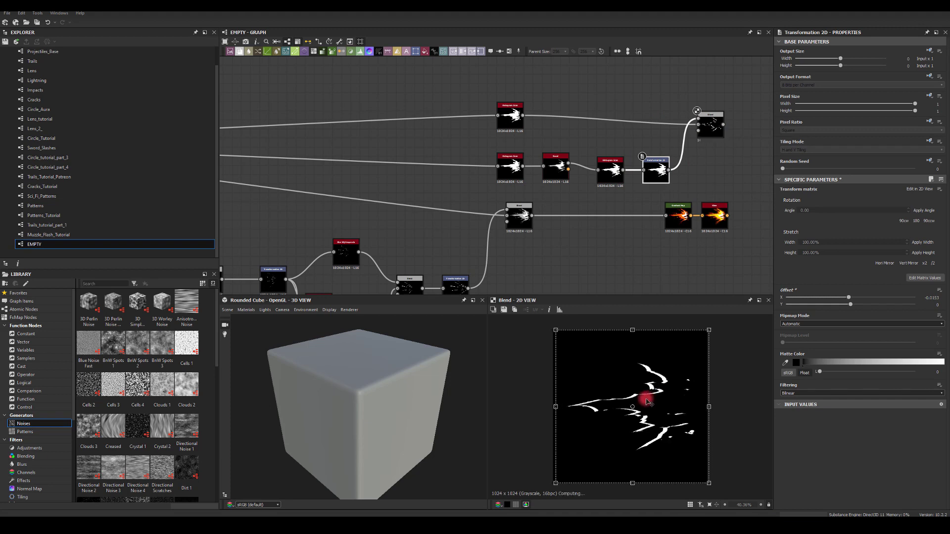
Set the Bevel's Distance to -0.21 and the following Histogram Scan's Contrast to 0.79
{"action": "left_click", "coordinate": [555, 166]}
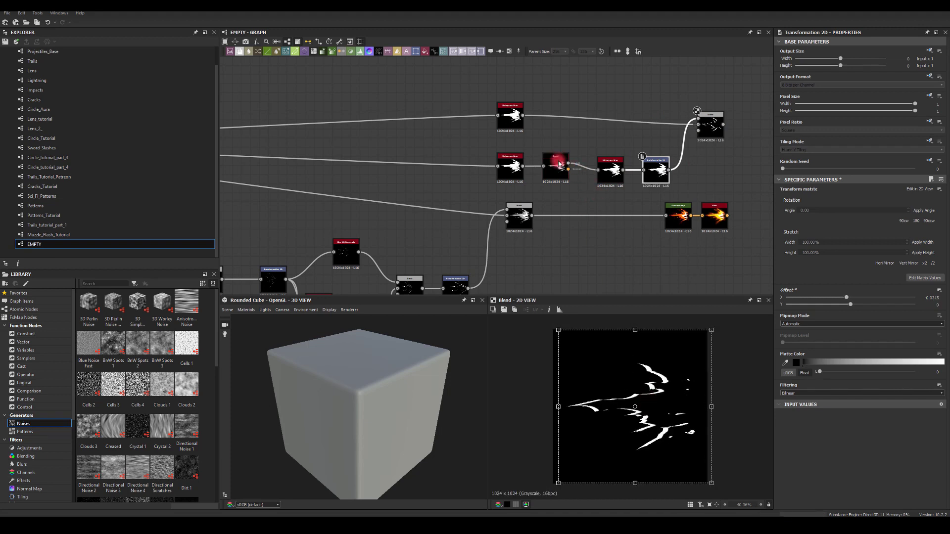
{"action": "mouse_move", "coordinate": [844, 361]}
{"action": "left_mouse_down"}
{"action": "mouse_move", "coordinate": [821, 361]}
{"action": "mouse_move", "coordinate": [830, 358]}
{"action": "left_mouse_up"}
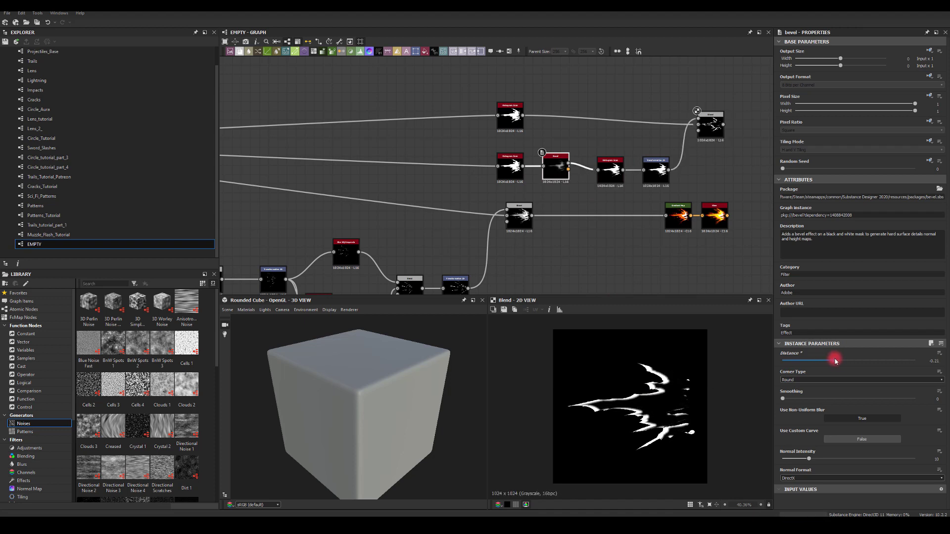
{"action": "left_click", "coordinate": [610, 166]}
{"action": "left_click_drag", "start_coordinate": [795, 388], "coordinate": [889, 387]}
Shift the Transformation 2D's Offset to about -0.04 in X and 0.0073 in Y
{"action": "left_click", "coordinate": [656, 169]}
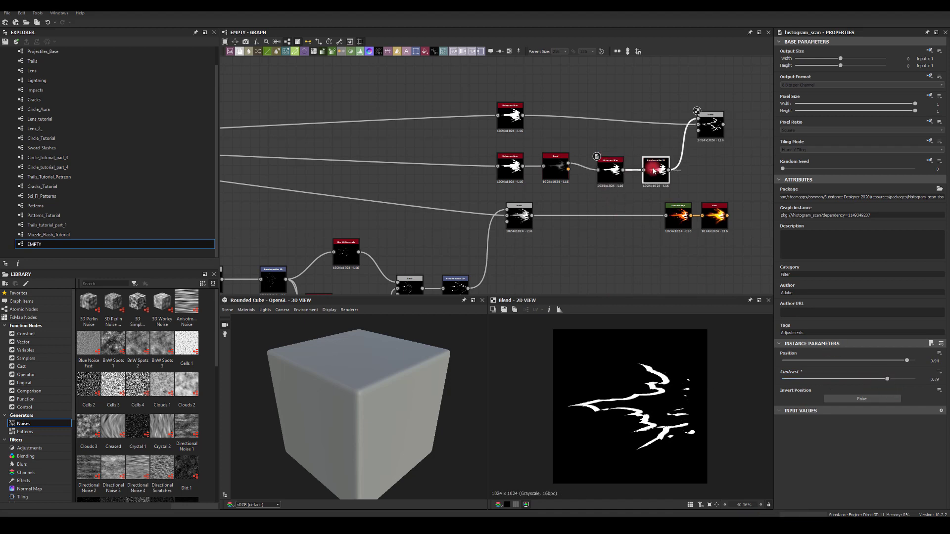
{"action": "left_click_drag", "start_coordinate": [659, 397], "coordinate": [665, 407]}
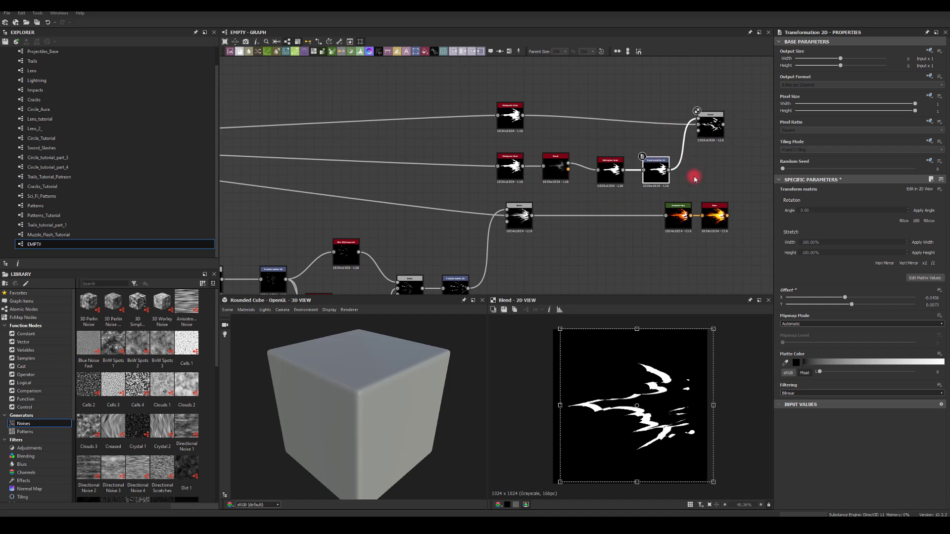
Add a Transformation 2D after the Subtract Blend and rotate it 90 degrees clockwise
{"action": "middle_click_drag", "start_coordinate": [695, 179], "coordinate": [557, 173]}
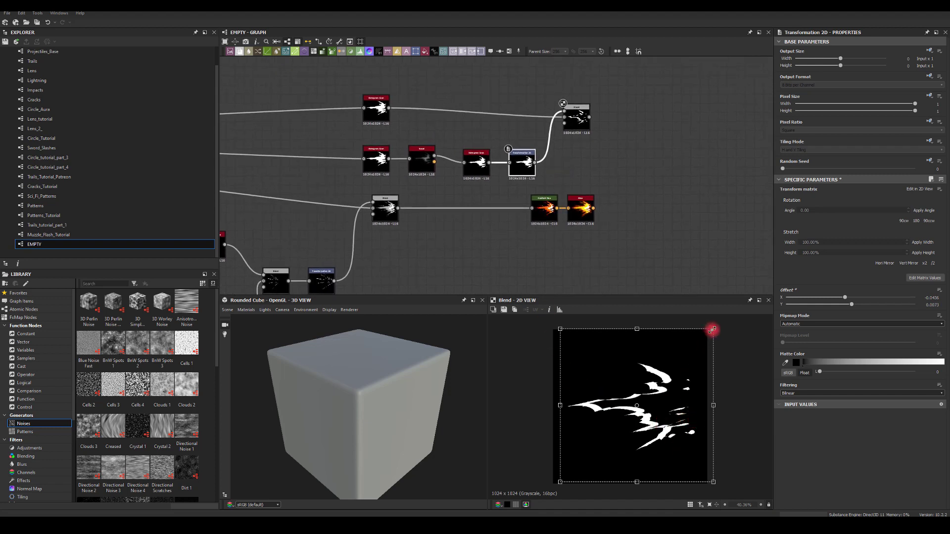
{"action": "left_click_drag", "start_coordinate": [566, 121], "coordinate": [664, 113]}
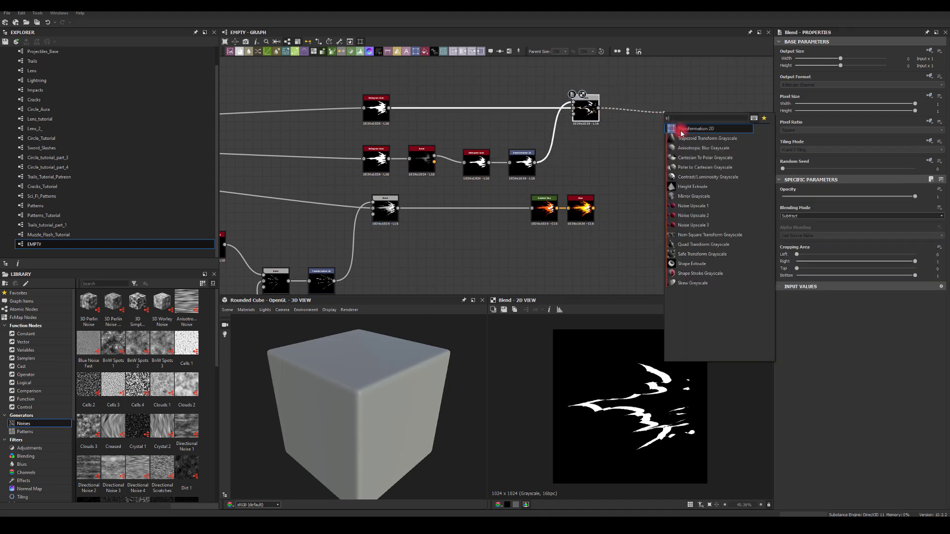
{"action": "left_click", "coordinate": [681, 130]}
{"action": "left_click", "coordinate": [904, 221]}
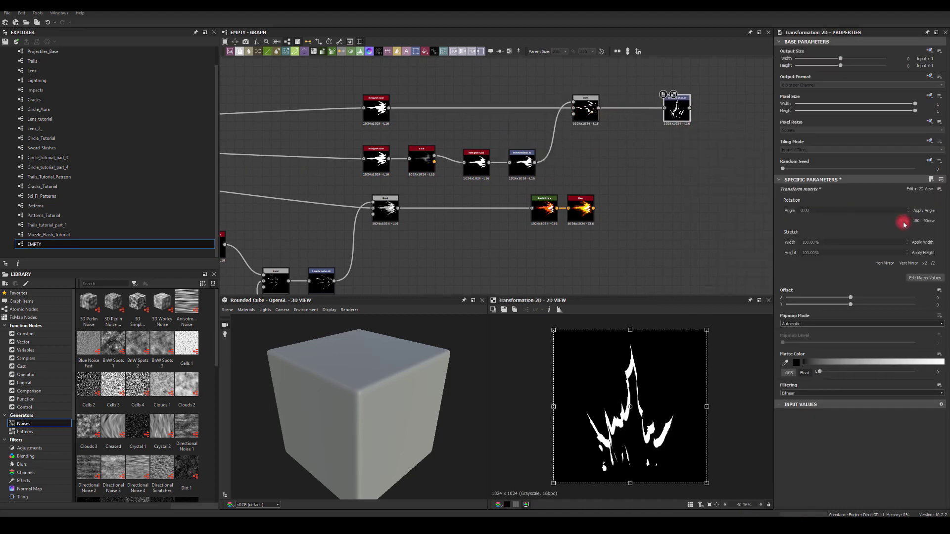
Move the rotated Transformation 2D directly after the offset Transformation 2D, ahead of the Subtract Blend, and shift the Blend along to make room
{"action": "middle_click_drag", "start_coordinate": [682, 146], "coordinate": [593, 152]}
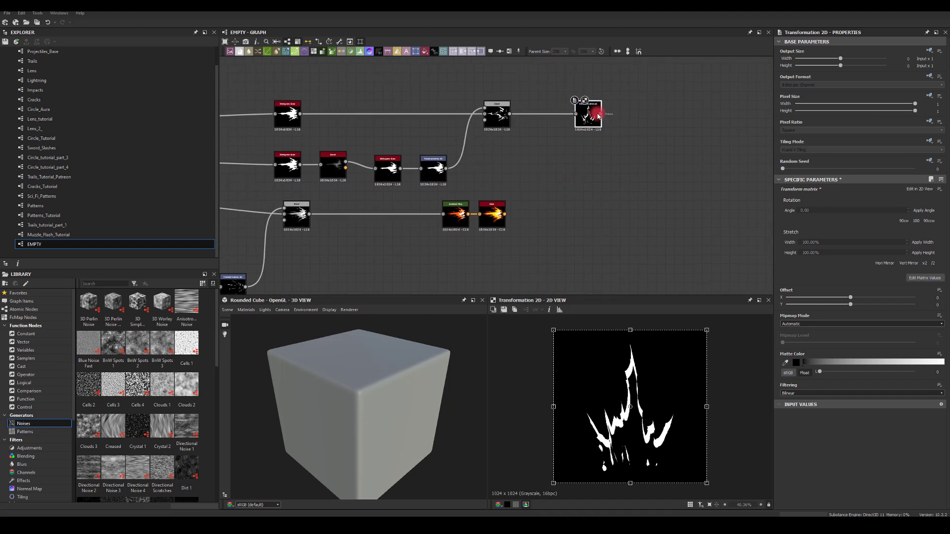
{"action": "left_click_drag", "start_coordinate": [644, 115], "coordinate": [660, 114]}
{"action": "left_click", "coordinate": [637, 106]}
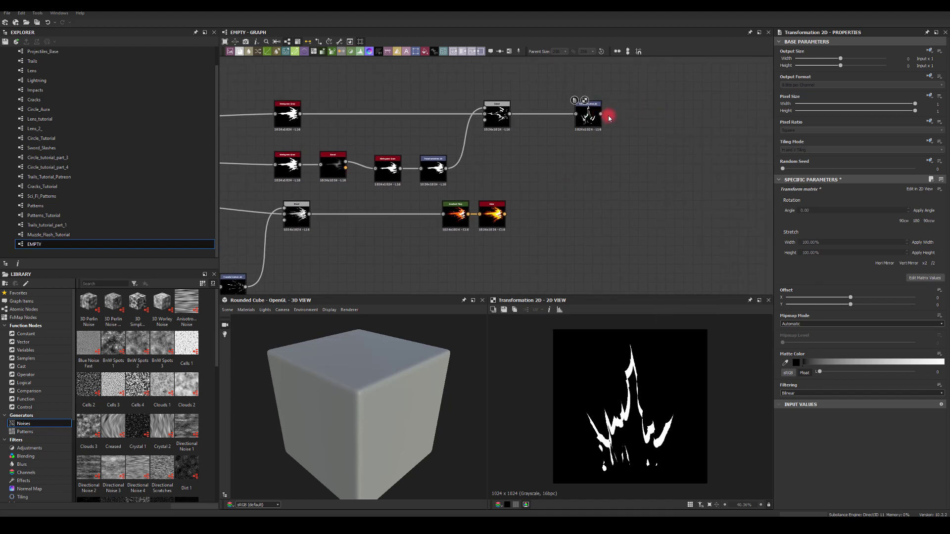
{"action": "left_click_drag", "start_coordinate": [589, 125], "coordinate": [584, 156]}
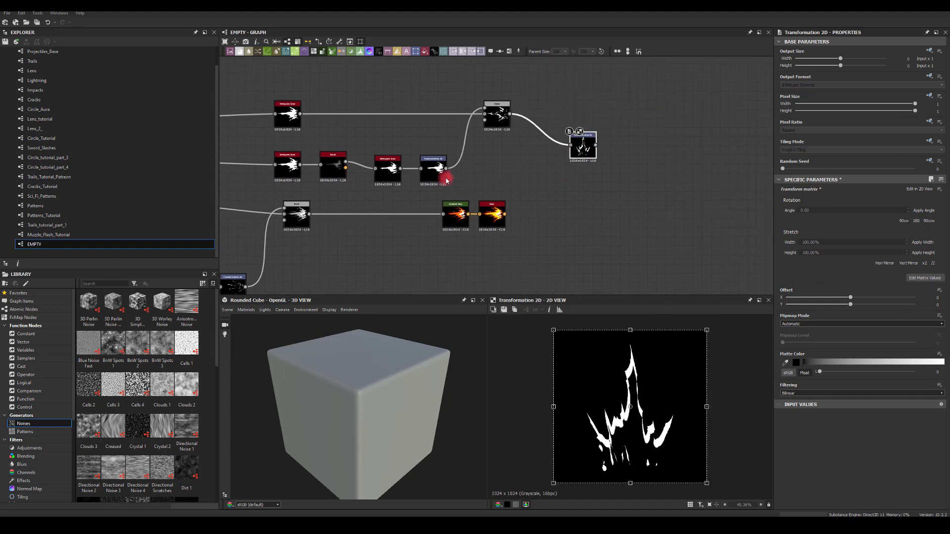
{"action": "left_click_drag", "start_coordinate": [447, 171], "coordinate": [485, 172]}
{"action": "left_click_drag", "start_coordinate": [625, 119], "coordinate": [638, 118]}
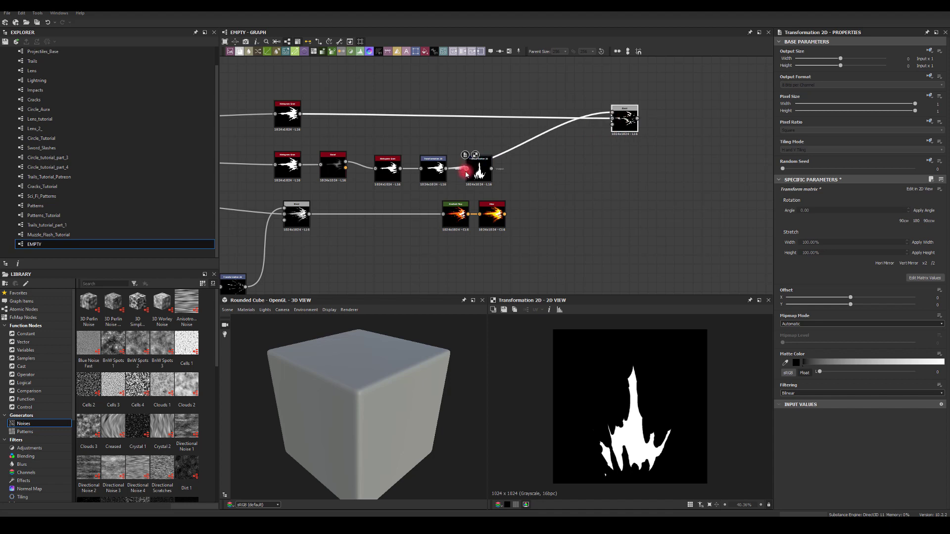
Add a Trapezoid Transform Grayscale after the rotated Transformation 2D and set its Bottom Stretch to -1
{"action": "left_click", "coordinate": [485, 173]}
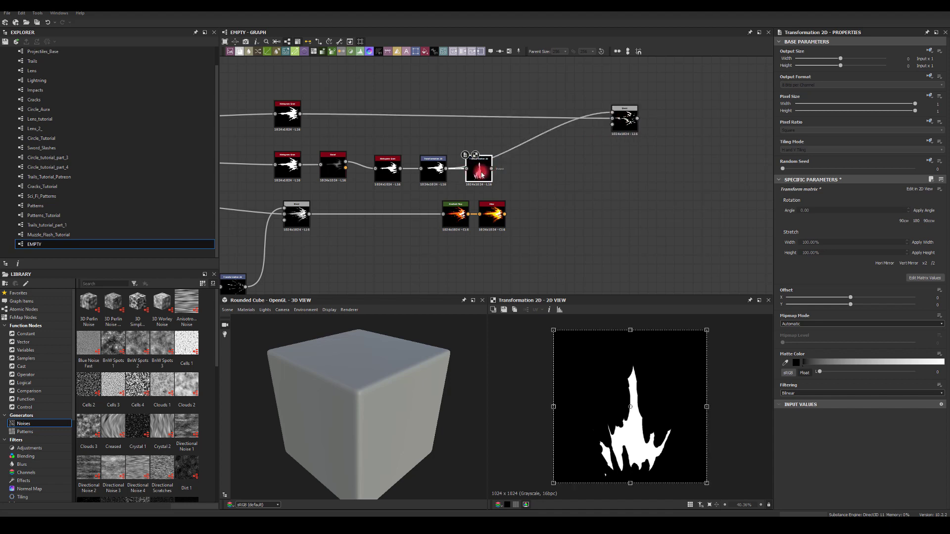
{"action": "left_click_drag", "start_coordinate": [492, 169], "coordinate": [557, 169]}
{"action": "type", "text": "tra"}
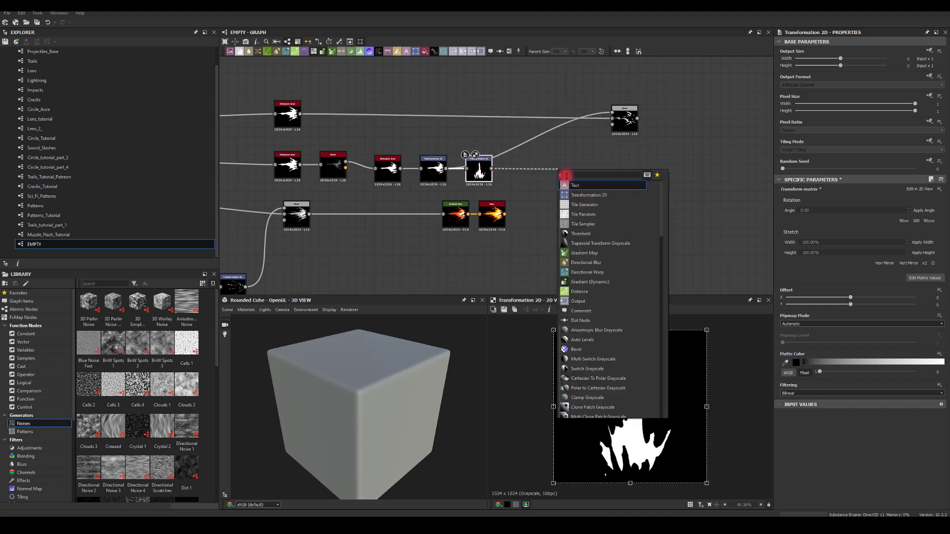
{"action": "left_click", "coordinate": [577, 187]}
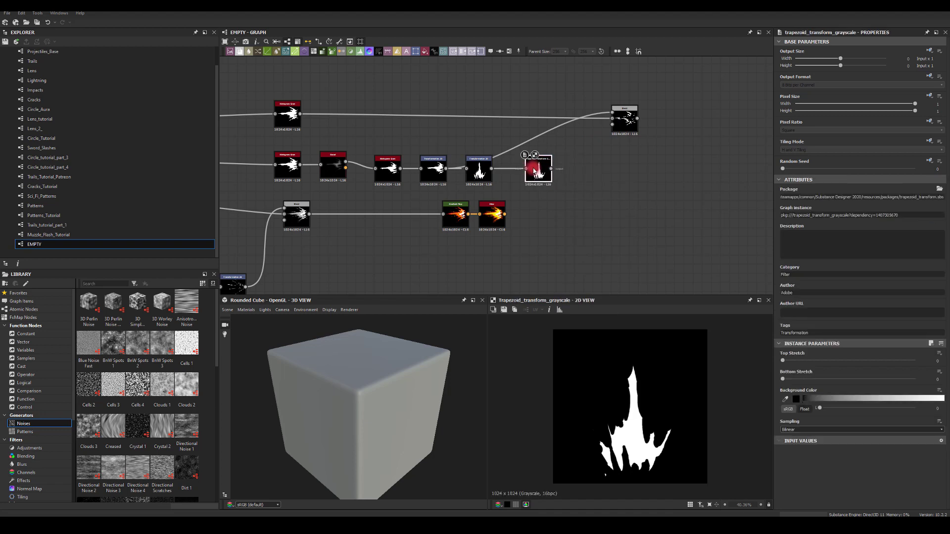
{"action": "left_click", "coordinate": [926, 373]}
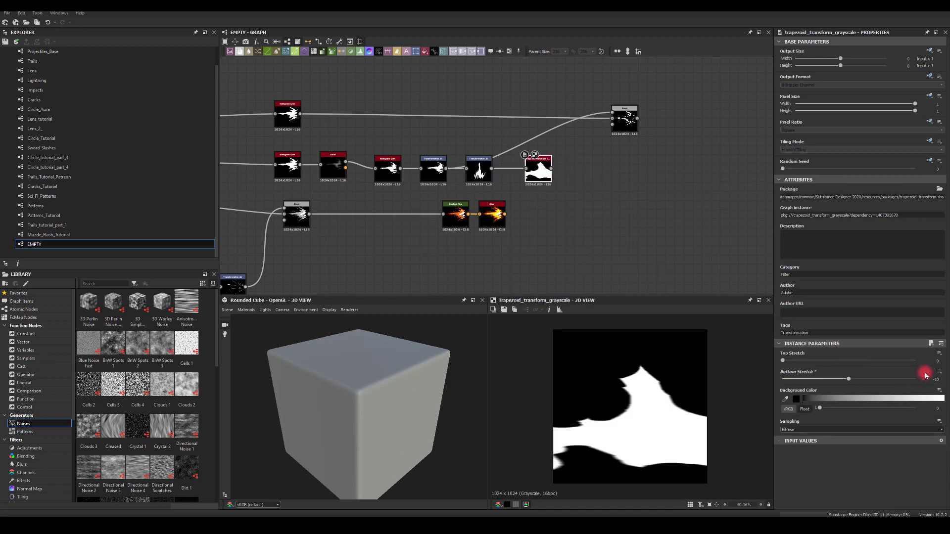
{"action": "type", "text": "-1"}
{"action": "key", "text": "Return"}
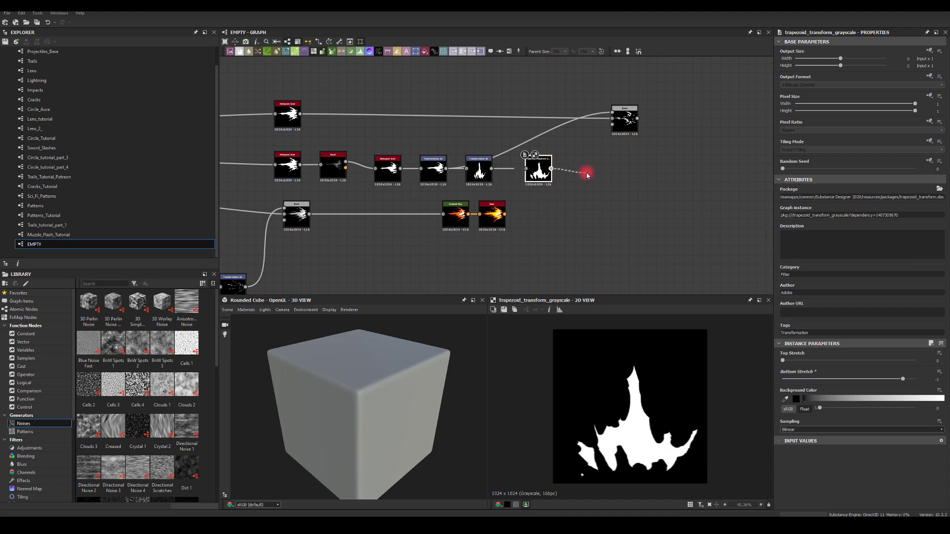
Add a Transformation 2D after the trapezoid node, rotated 90 degrees clockwise three times, and connect it as the Subtract Blend's foreground
{"action": "left_click_drag", "start_coordinate": [587, 176], "coordinate": [589, 173]}
{"action": "type", "text": "tra"}
{"action": "left_click", "coordinate": [607, 189]}
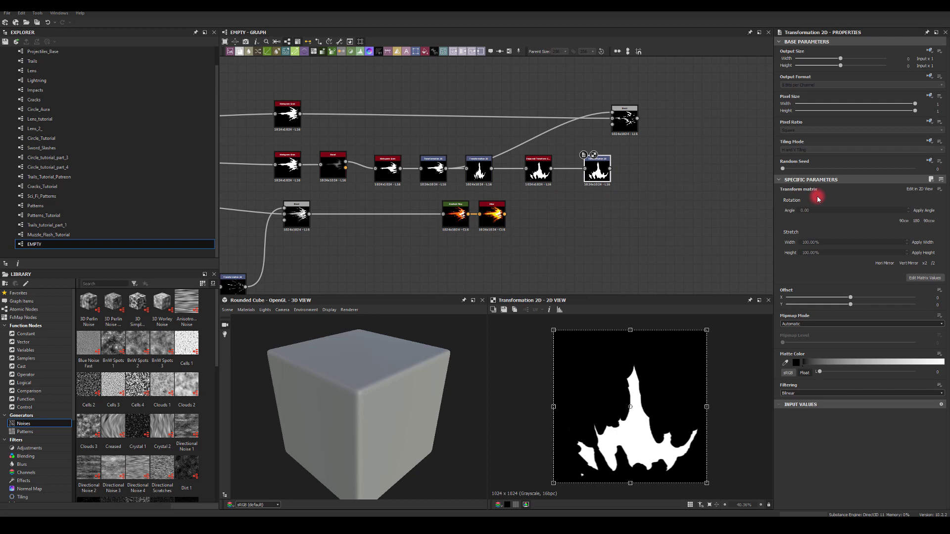
{"action": "left_click", "coordinate": [902, 220]}
{"action": "left_click", "coordinate": [902, 220]}
{"action": "left_click", "coordinate": [901, 220]}
{"action": "left_click", "coordinate": [606, 167]}
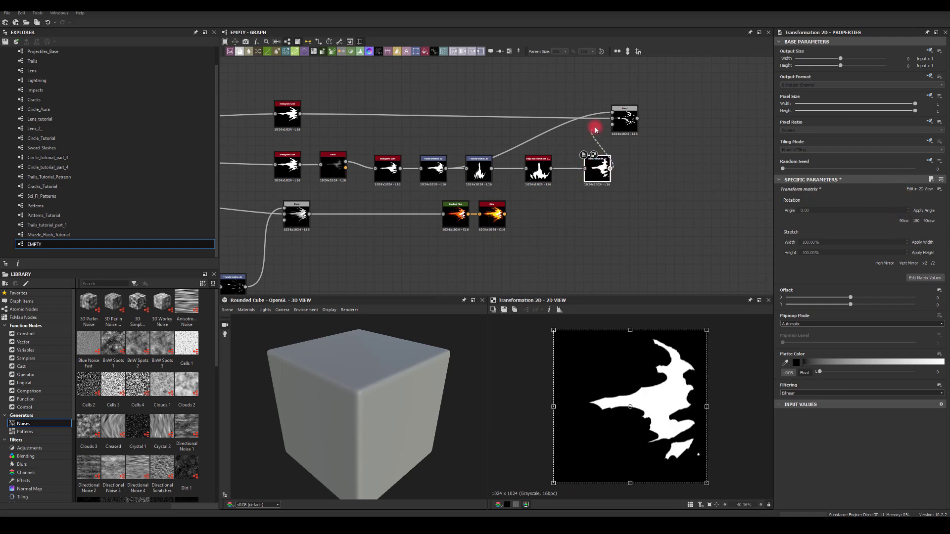
{"action": "left_click_drag", "start_coordinate": [611, 113], "coordinate": [645, 124]}
{"action": "double_click", "coordinate": [624, 119]}
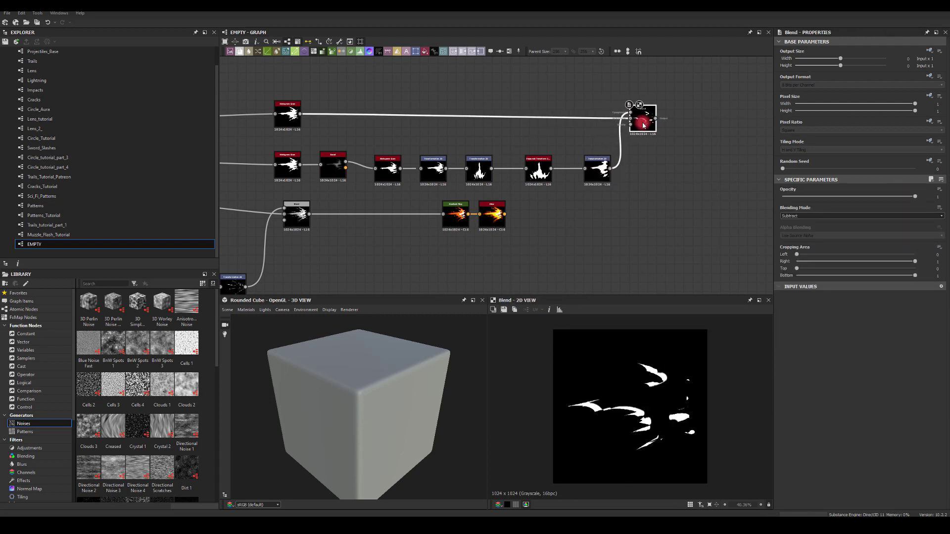
Widen the last Transformation 2D slightly and offset it to about 0.015 in X and -0.015 in Y
{"action": "left_click", "coordinate": [538, 173]}
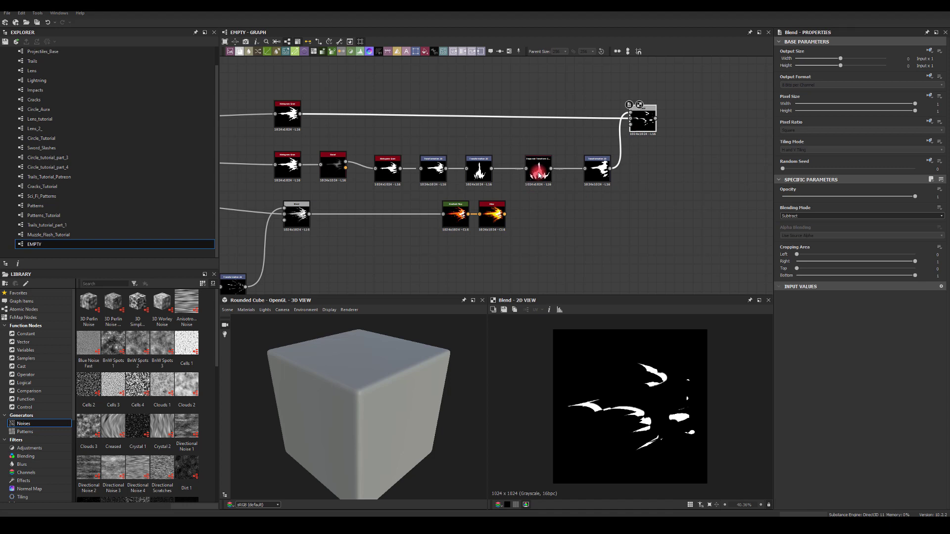
{"action": "left_click", "coordinate": [598, 169]}
{"action": "left_click_drag", "start_coordinate": [710, 405], "coordinate": [663, 401]}
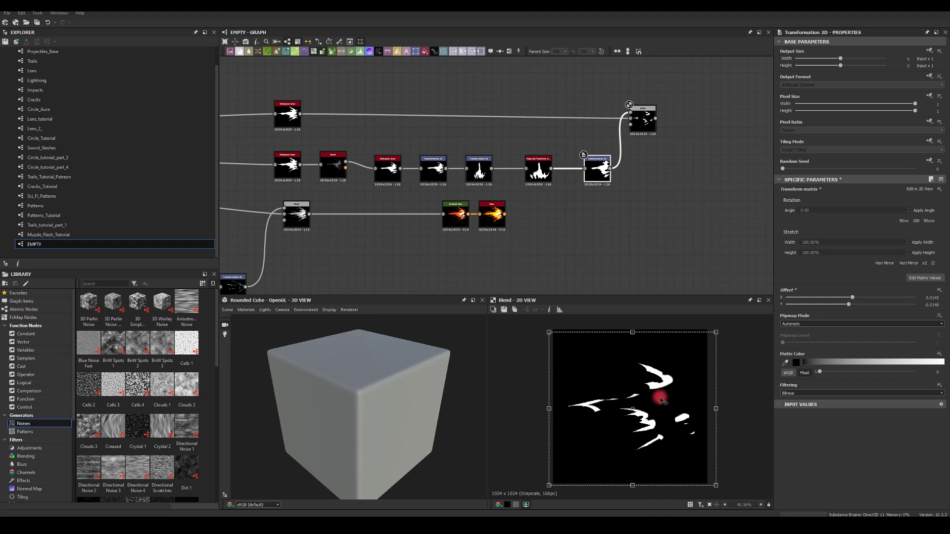
{"action": "left_click", "coordinate": [647, 244]}
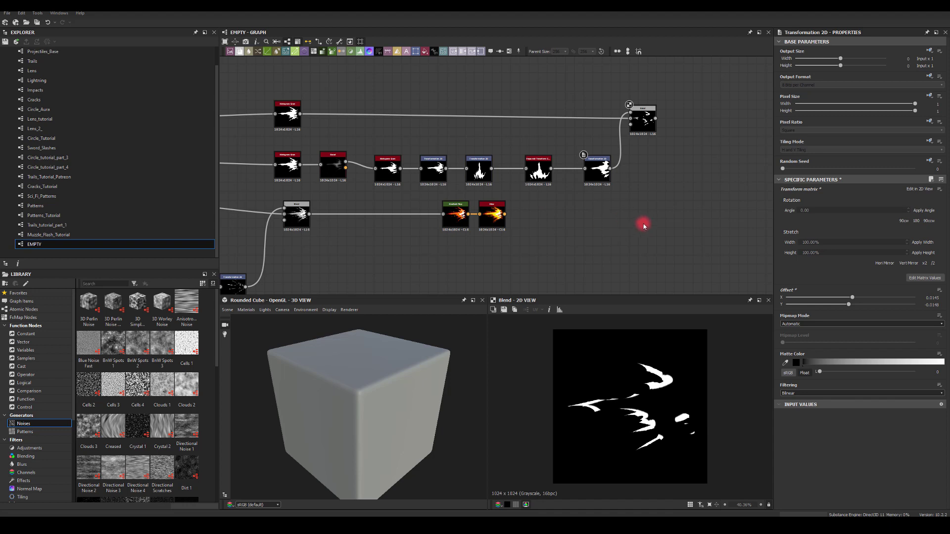
Move the Gradient Map and Glow nodes further along the graph to free space before them
{"action": "middle_click_drag", "start_coordinate": [623, 240], "coordinate": [582, 150]}
{"action": "scroll", "coordinate": [582, 151], "scroll_direction": "down", "scroll_amount": 3}
{"action": "middle_click_drag", "start_coordinate": [506, 209], "coordinate": [480, 246]}
{"action": "left_click_drag", "start_coordinate": [434, 163], "coordinate": [654, 177]}
{"action": "left_click", "coordinate": [476, 174]}
Blend the Subtract Blend as foreground over the combined flash and sparks Blend, using Add (Linear Dodge) mode
{"action": "left_click_drag", "start_coordinate": [374, 174], "coordinate": [617, 204]}
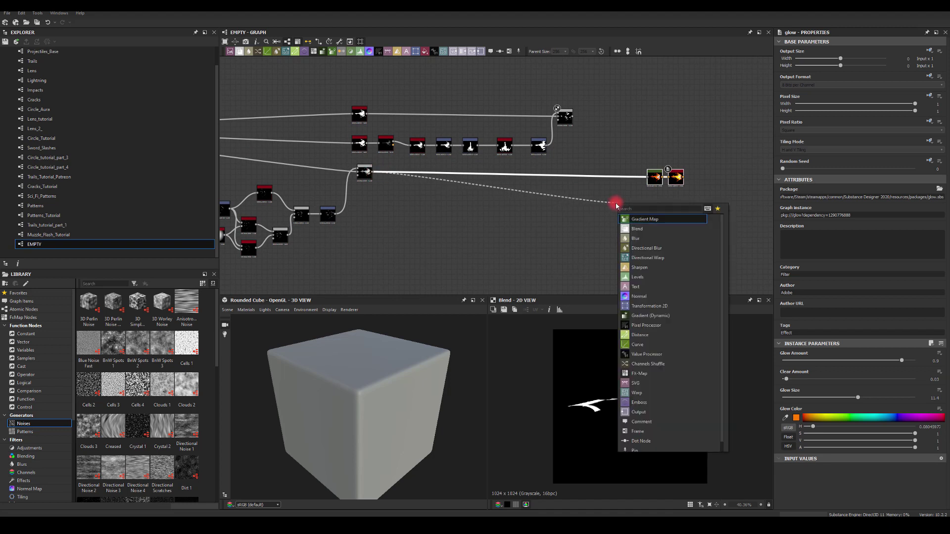
{"action": "type", "text": "bl"}
{"action": "left_click", "coordinate": [628, 218]}
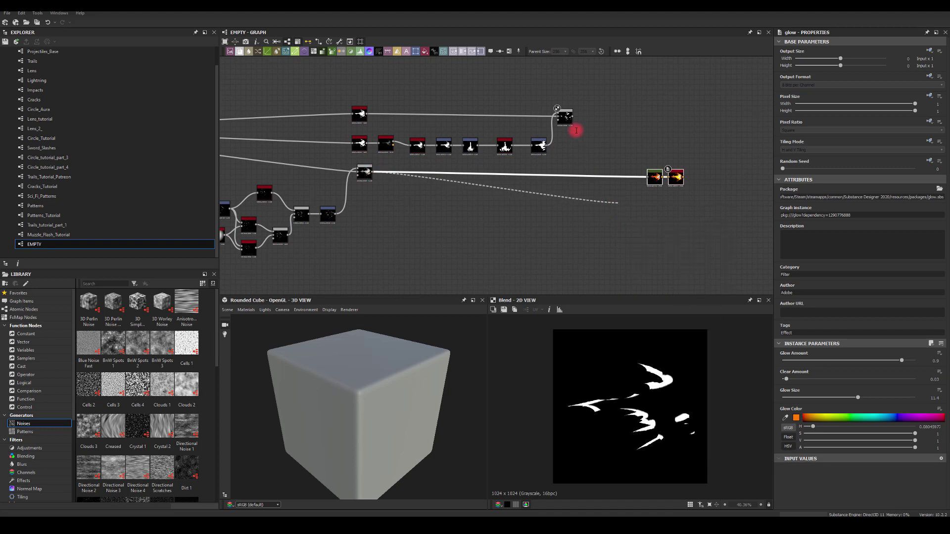
{"action": "left_click_drag", "start_coordinate": [572, 116], "coordinate": [625, 208]}
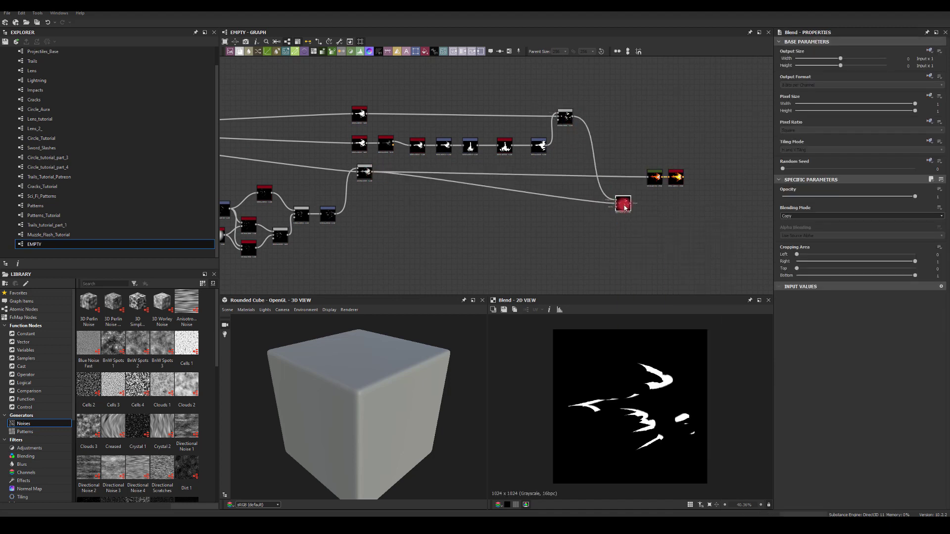
{"action": "left_click", "coordinate": [787, 224]}
{"action": "left_click", "coordinate": [790, 221]}
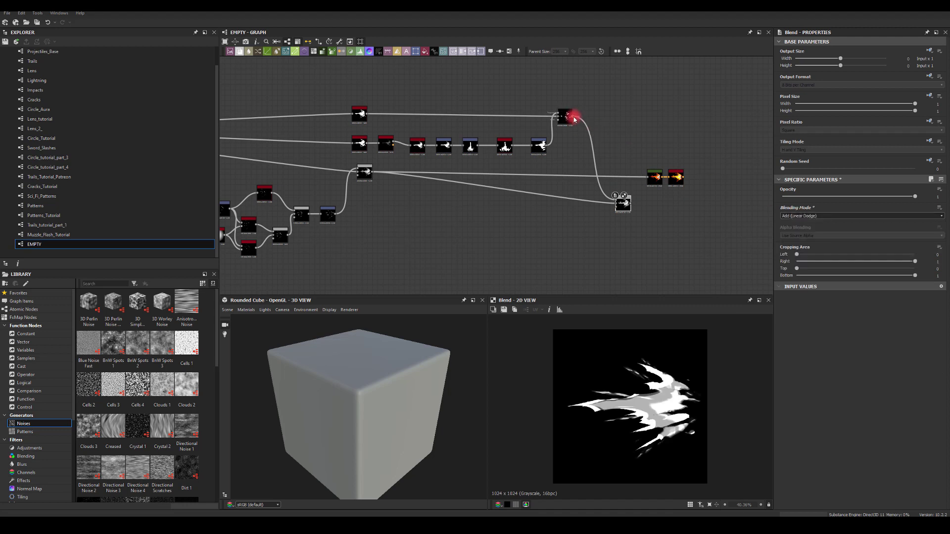
Add a Transformation 2D, a Bevel and a Histogram Scan in sequence after the Subtract Blend
{"action": "left_click_drag", "start_coordinate": [605, 116], "coordinate": [679, 142]}
{"action": "type", "text": "transform"}
{"action": "key", "text": "Return"}
{"action": "type", "text": "bevel"}
{"action": "left_click", "coordinate": [648, 153]}
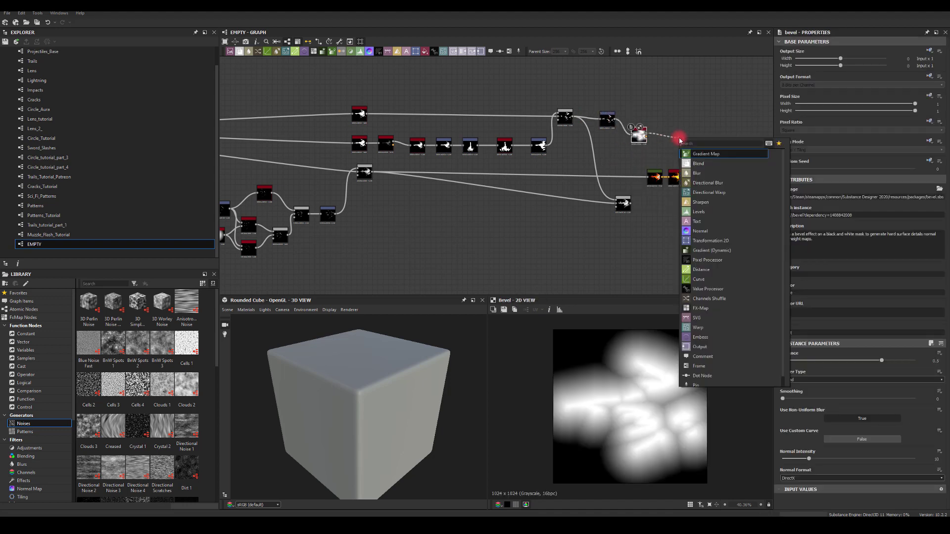
{"action": "type", "text": "scan"}
{"action": "left_click", "coordinate": [701, 192]}
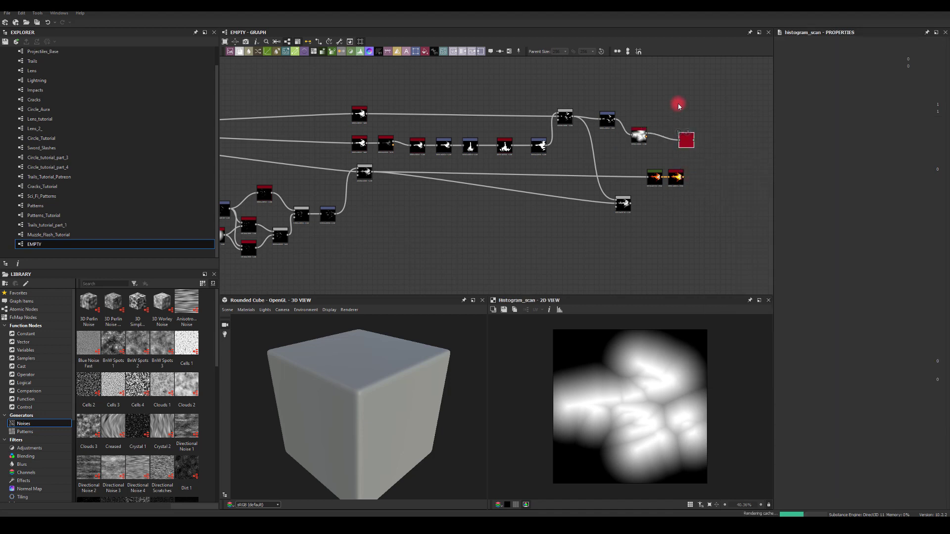
Line up the new Transformation 2D, Bevel and Histogram Scan in a row and reposition the Add Blend beneath them
{"action": "middle_click_drag", "start_coordinate": [659, 133], "coordinate": [592, 127]}
{"action": "scroll", "coordinate": [594, 127], "scroll_direction": "up", "scroll_amount": 4}
{"action": "left_click_drag", "start_coordinate": [559, 196], "coordinate": [679, 242]}
{"action": "scroll", "coordinate": [598, 209], "scroll_direction": "down", "scroll_amount": 2}
{"action": "left_click_drag", "start_coordinate": [588, 207], "coordinate": [690, 204]}
{"action": "left_click_drag", "start_coordinate": [557, 161], "coordinate": [542, 136]}
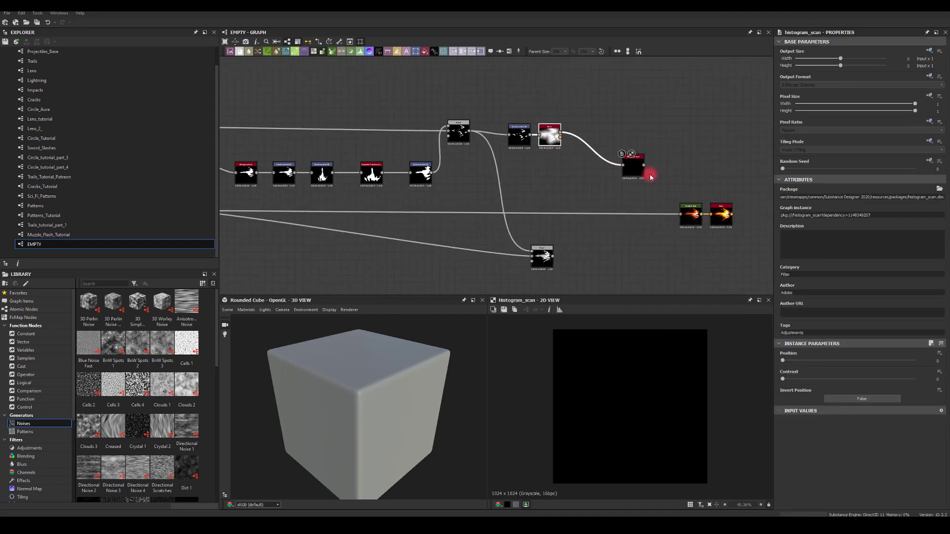
{"action": "left_click_drag", "start_coordinate": [650, 177], "coordinate": [588, 139]}
{"action": "left_click_drag", "start_coordinate": [542, 256], "coordinate": [622, 248]}
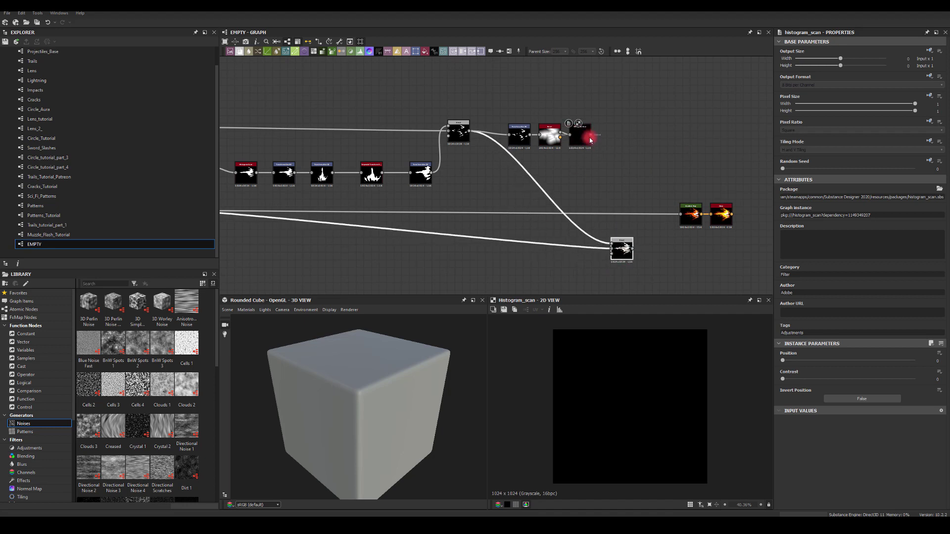
Connect the new Histogram Scan as the foreground of the final Blend, keeping Add (Linear Dodge) mode
{"action": "left_click_drag", "start_coordinate": [591, 135], "coordinate": [612, 244]}
{"action": "left_click", "coordinate": [622, 249]}
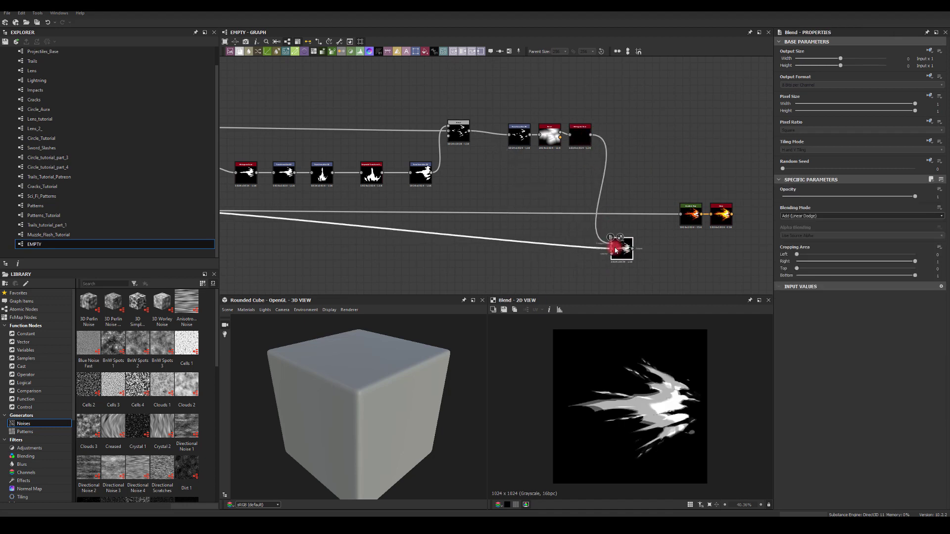
{"action": "left_click", "coordinate": [798, 216]}
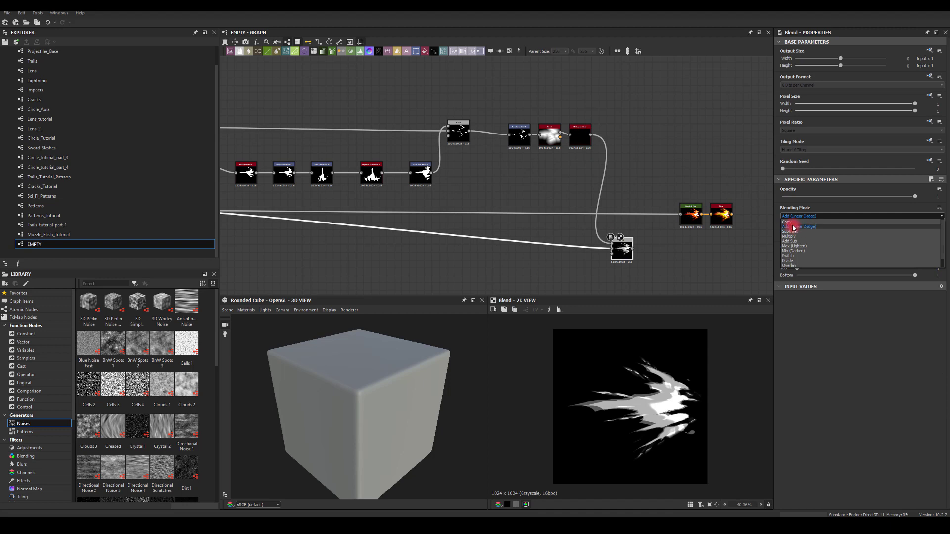
{"action": "left_click", "coordinate": [792, 228]}
{"action": "left_click", "coordinate": [647, 144]}
{"action": "scroll", "coordinate": [609, 139], "scroll_direction": "up", "scroll_amount": 1}
{"action": "mouse_move", "coordinate": [646, 166]}
{"action": "middle_mouse_down"}
{"action": "mouse_move", "coordinate": [615, 138]}
{"action": "mouse_move", "coordinate": [615, 154]}
{"action": "middle_mouse_up"}
Set the new Histogram Scan's Position to about 0.09 and Contrast to about 0.99, and the Bevel's Distance to -0.01
{"action": "left_click", "coordinate": [533, 128]}
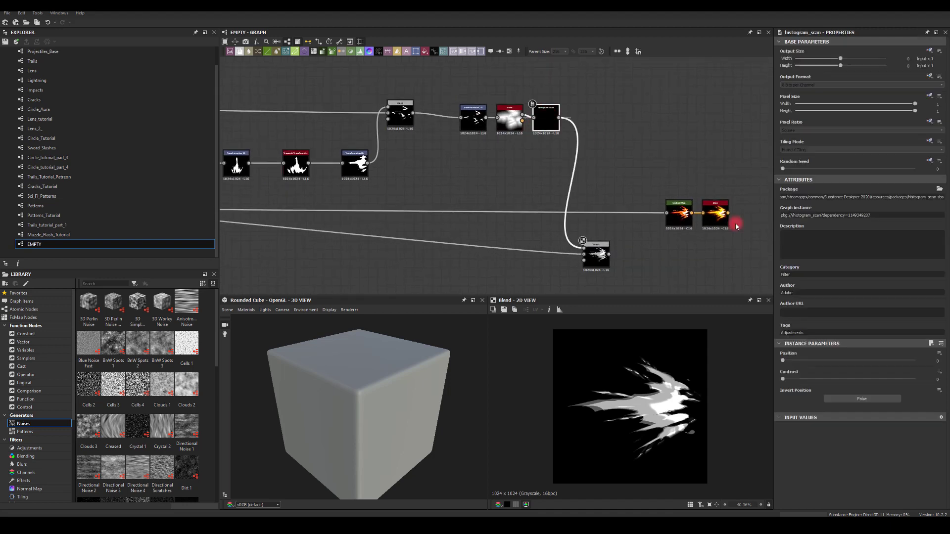
{"action": "left_click_drag", "start_coordinate": [784, 364], "coordinate": [849, 360]}
{"action": "left_click", "coordinate": [510, 118]}
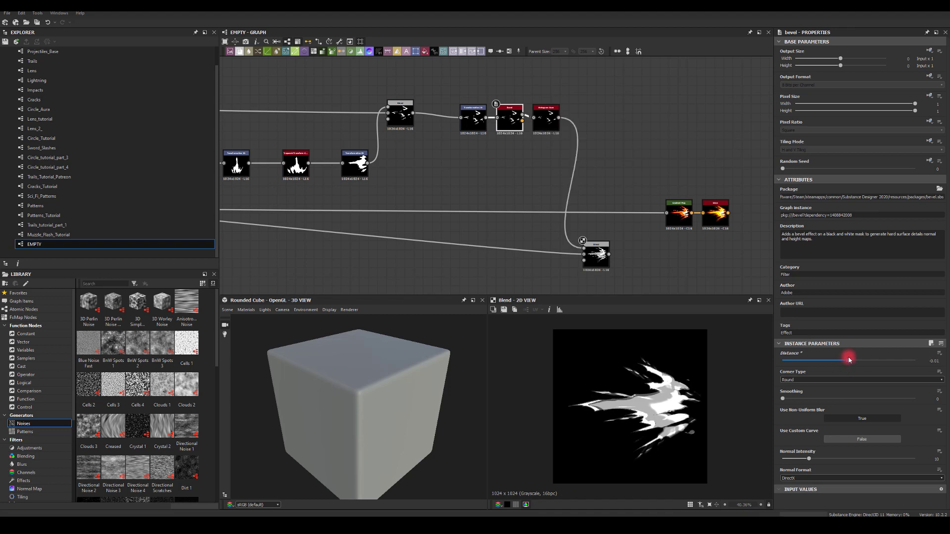
Enlarge the Transformation 2D before the Bevel and offset it to about 0.07 in X and -0.002 in Y
{"action": "left_click", "coordinate": [473, 118]}
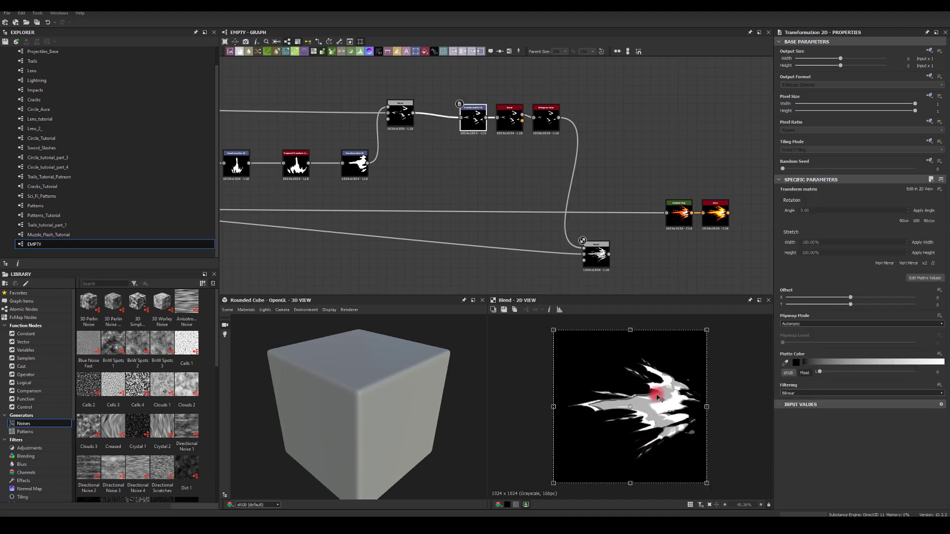
{"action": "left_click_drag", "start_coordinate": [657, 397], "coordinate": [647, 396]}
{"action": "left_click_drag", "start_coordinate": [692, 330], "coordinate": [703, 321]}
{"action": "left_click_drag", "start_coordinate": [681, 382], "coordinate": [673, 384]}
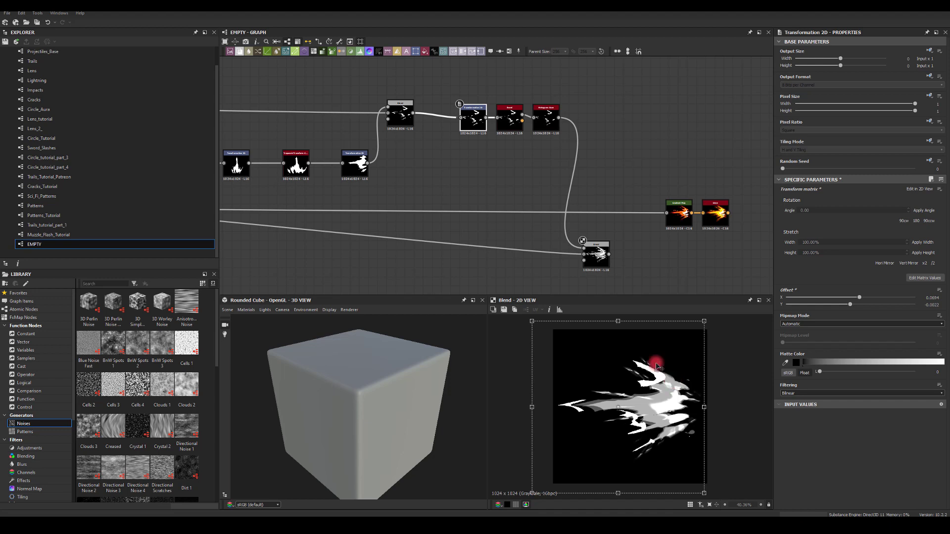
Add a Blur HQ Grayscale node after the new Histogram Scan
{"action": "left_click", "coordinate": [541, 124]}
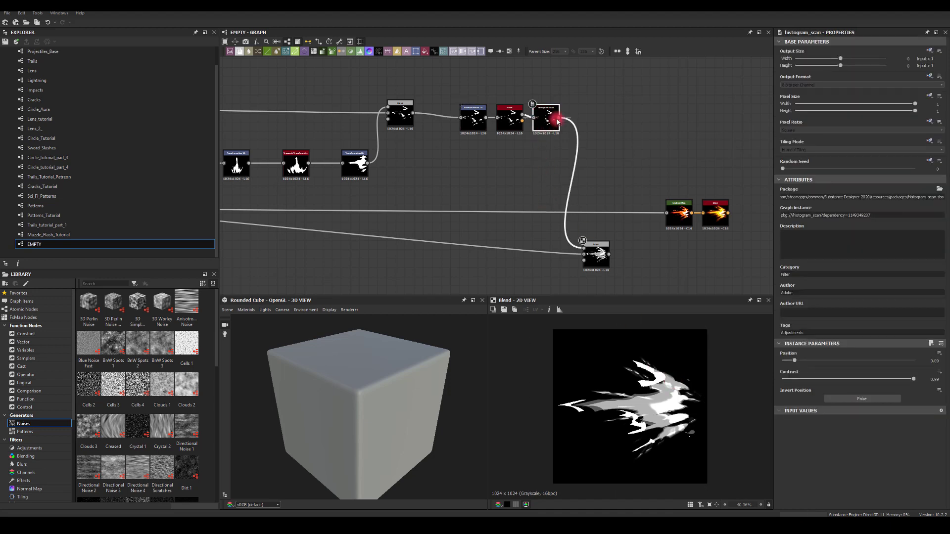
{"action": "left_click_drag", "start_coordinate": [589, 115], "coordinate": [595, 113]}
{"action": "type", "text": "bl"}
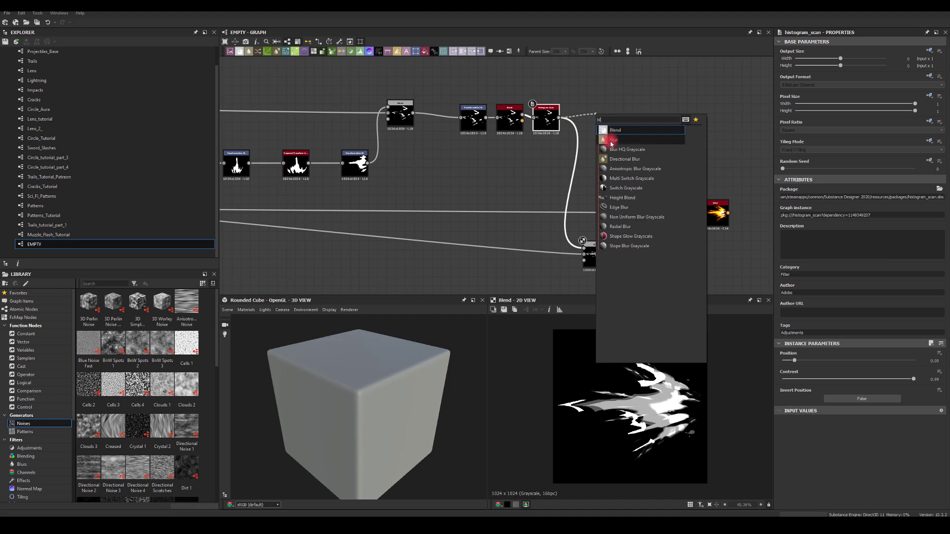
{"action": "left_click", "coordinate": [611, 141]}
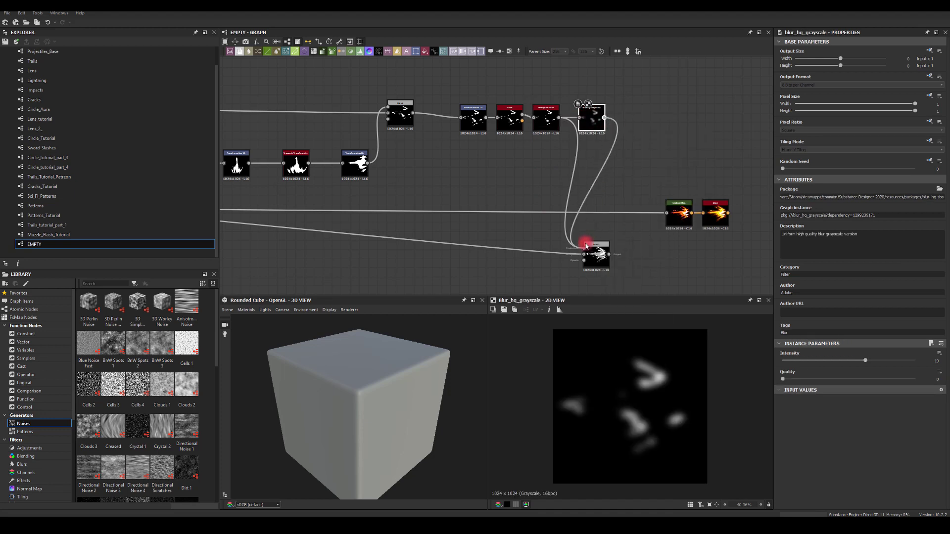
Feed the Blur HQ Grayscale into the final Blend's foreground and set its Intensity to about 1.03
{"action": "left_click_drag", "start_coordinate": [585, 246], "coordinate": [585, 249]}
{"action": "double_click", "coordinate": [596, 255]}
{"action": "left_click", "coordinate": [592, 124]}
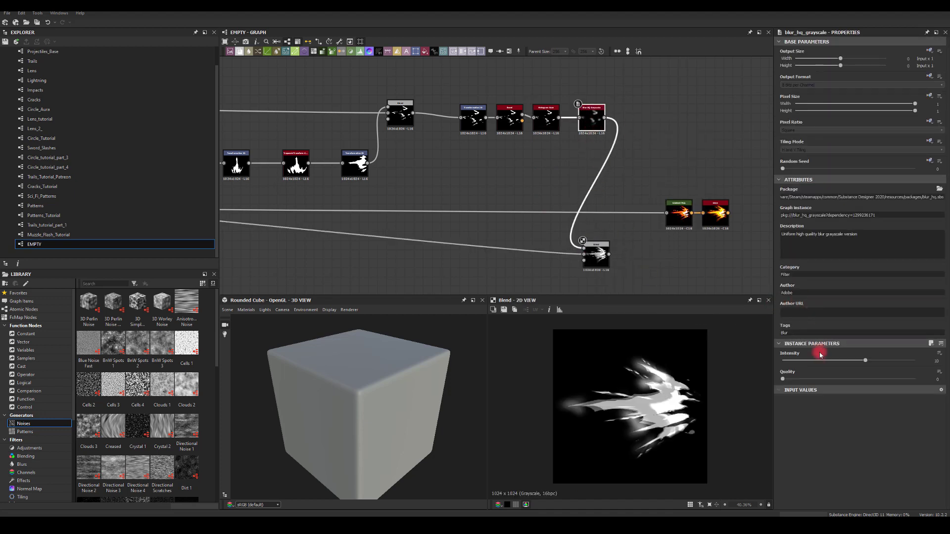
{"action": "left_click_drag", "start_coordinate": [820, 359], "coordinate": [793, 363]}
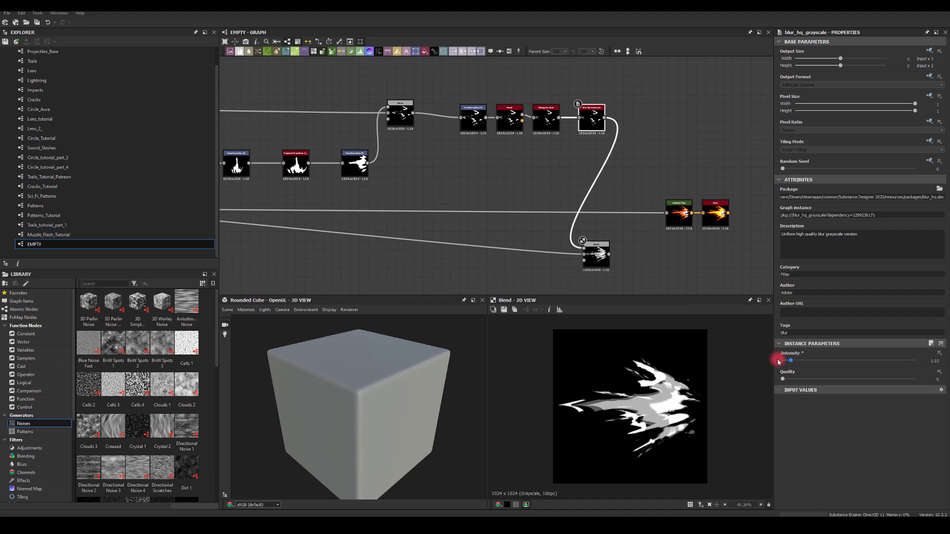
Fine-tune the highlight shapes in the Histogram Scan before the blur and nudge the Transformation 2D before the Bevel
{"action": "left_click", "coordinate": [546, 118]}
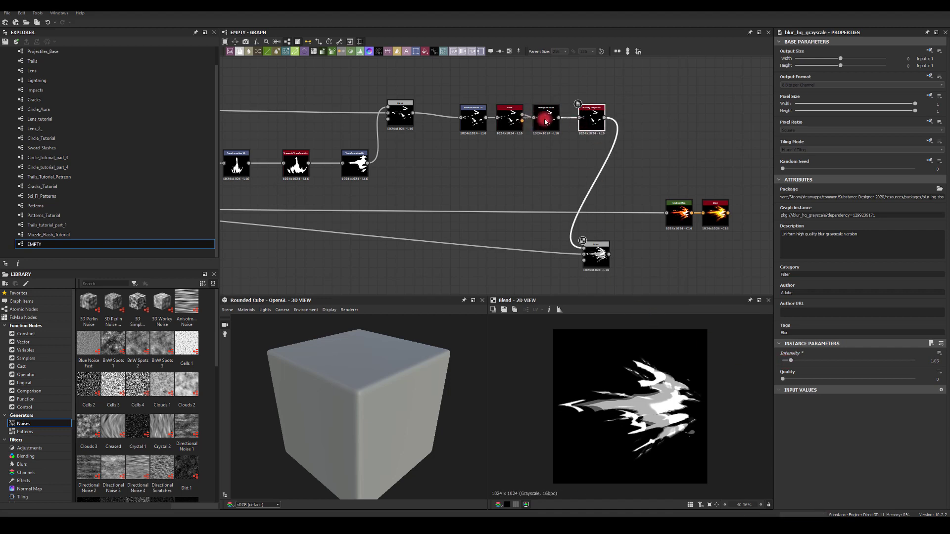
{"action": "left_click_drag", "start_coordinate": [797, 363], "coordinate": [847, 358]}
{"action": "left_click", "coordinate": [510, 118]}
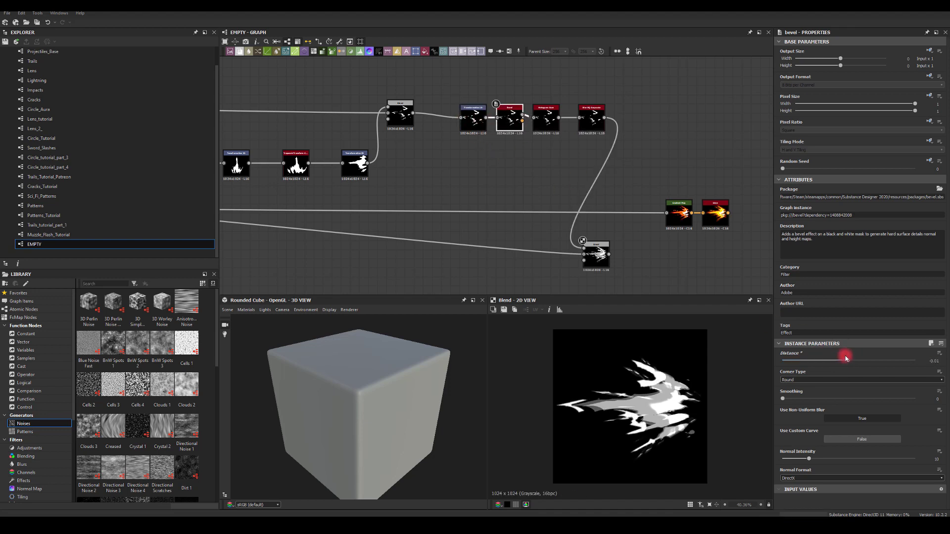
{"action": "left_click", "coordinate": [474, 118]}
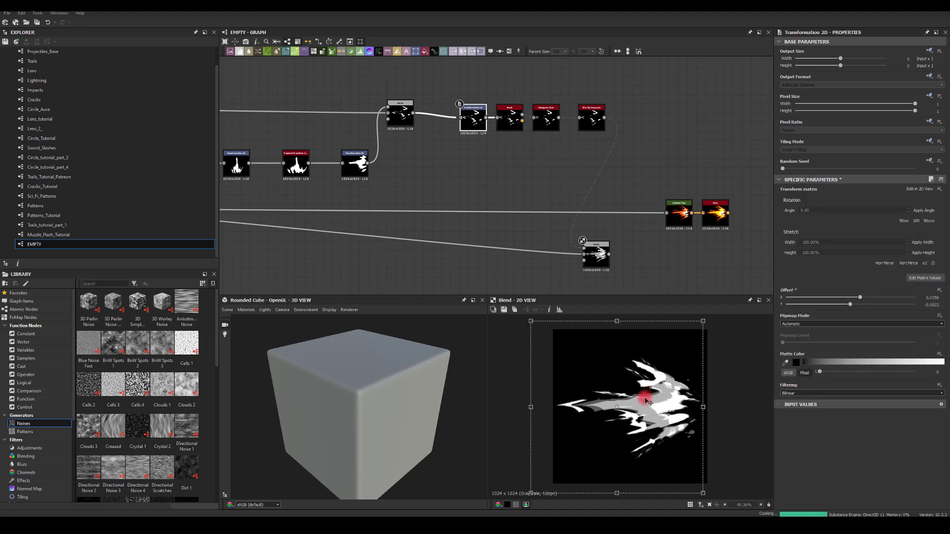
{"action": "left_click_drag", "start_coordinate": [648, 406], "coordinate": [649, 404]}
Connect the final Blend to the Gradient Map and preview the Glow output
{"action": "left_click_drag", "start_coordinate": [610, 256], "coordinate": [667, 214]}
{"action": "left_click", "coordinate": [715, 215]}
{"action": "middle_click_drag", "start_coordinate": [692, 158], "coordinate": [643, 123]}
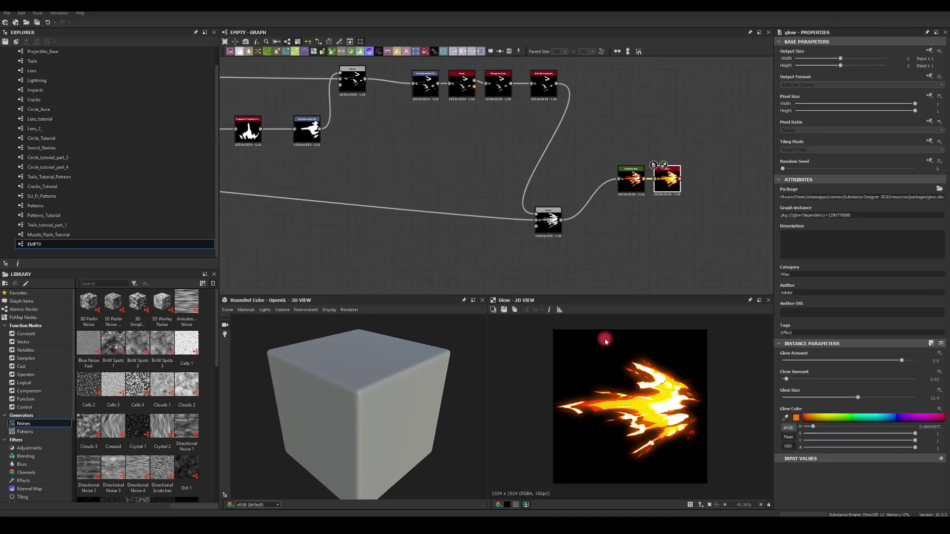
{"action": "scroll", "coordinate": [636, 398], "scroll_direction": "down", "scroll_amount": 2}
{"action": "scroll", "coordinate": [635, 397], "scroll_direction": "up", "scroll_amount": 2}
{"action": "middle_click_drag", "start_coordinate": [351, 148], "coordinate": [388, 150]}
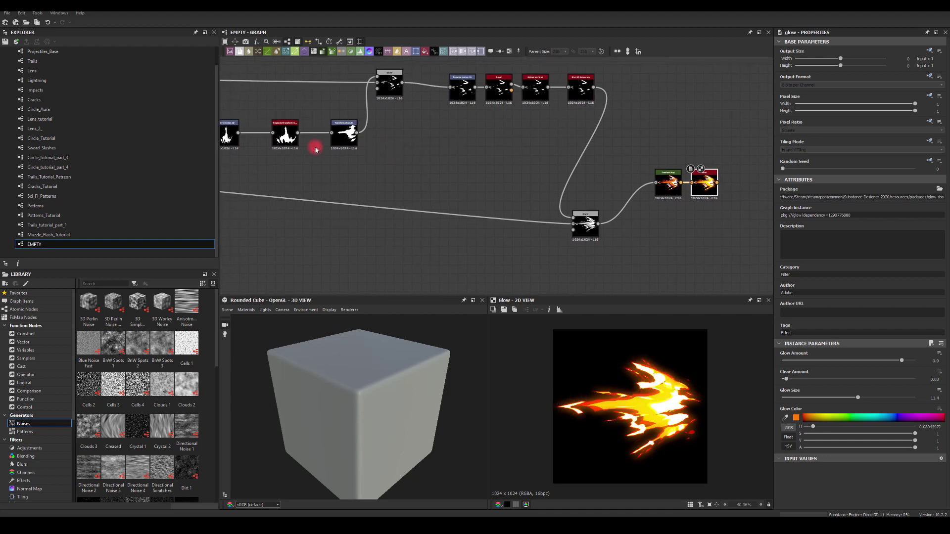
Set the Trapezoid Transform Grayscale's Top Stretch to about 0.16 and Bottom Stretch to about -1.55
{"action": "left_click", "coordinate": [285, 132]}
{"action": "middle_click_drag", "start_coordinate": [294, 99], "coordinate": [377, 105]}
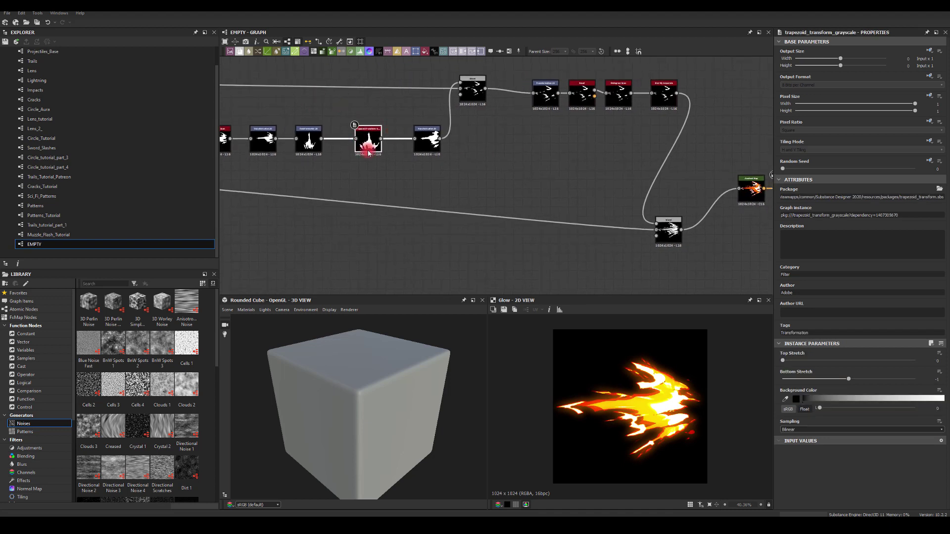
{"action": "scroll", "coordinate": [361, 149], "scroll_direction": "up", "scroll_amount": 3}
{"action": "scroll", "coordinate": [388, 133], "scroll_direction": "down", "scroll_amount": 2}
{"action": "middle_click_drag", "start_coordinate": [638, 218], "coordinate": [524, 215]}
{"action": "left_click", "coordinate": [853, 396]}
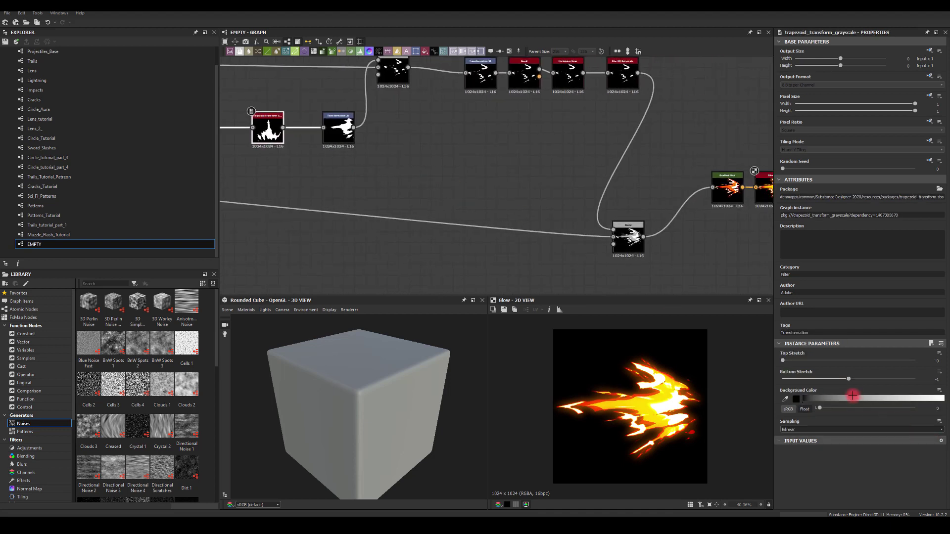
{"action": "mouse_move", "coordinate": [850, 382]}
{"action": "left_mouse_down"}
{"action": "mouse_move", "coordinate": [806, 381]}
{"action": "mouse_move", "coordinate": [845, 381]}
{"action": "mouse_move", "coordinate": [827, 385]}
{"action": "mouse_move", "coordinate": [804, 362]}
{"action": "mouse_move", "coordinate": [915, 361]}
{"action": "mouse_move", "coordinate": [771, 361]}
{"action": "mouse_move", "coordinate": [805, 363]}
{"action": "left_mouse_up"}
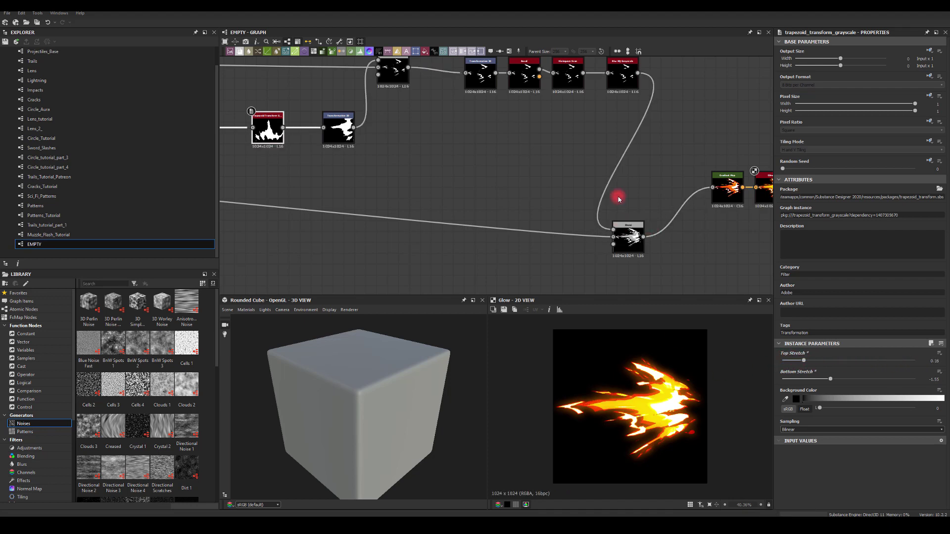
Line up the final Blend, Gradient Map and Glow nodes in a compact row and preview the Glow
{"action": "middle_click_drag", "start_coordinate": [698, 188], "coordinate": [609, 209]}
{"action": "left_click_drag", "start_coordinate": [609, 208], "coordinate": [617, 259]}
{"action": "left_click", "coordinate": [665, 259]}
{"action": "scroll", "coordinate": [661, 395], "scroll_direction": "down", "scroll_amount": 3}
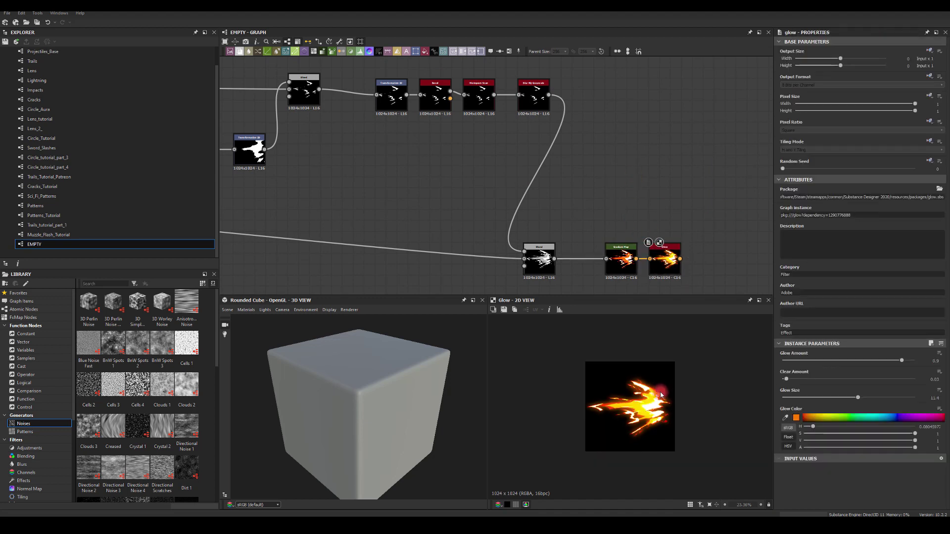
{"action": "scroll", "coordinate": [661, 395], "scroll_direction": "up", "scroll_amount": 2}
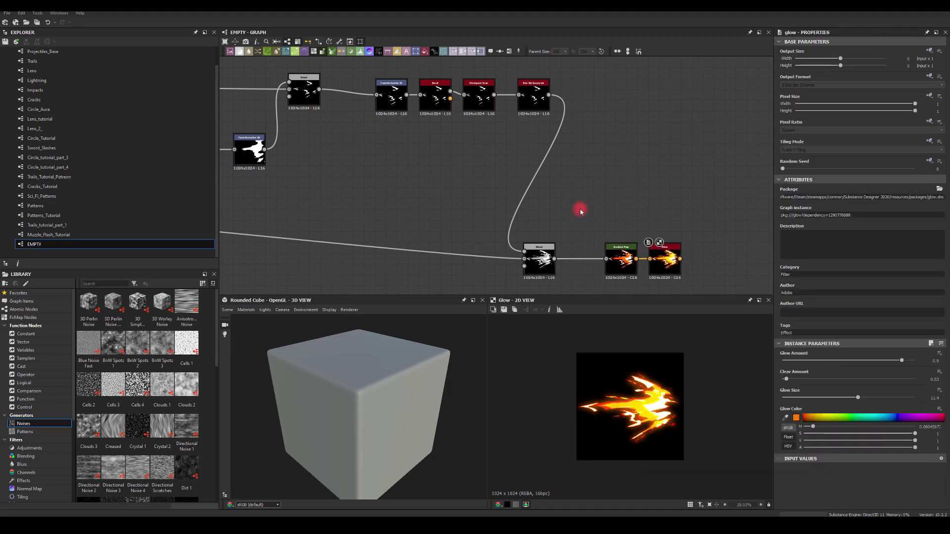
{"action": "middle_click_drag", "start_coordinate": [550, 233], "coordinate": [572, 186]}
{"action": "left_click_drag", "start_coordinate": [561, 210], "coordinate": [597, 210]}
{"action": "left_click", "coordinate": [611, 167]}
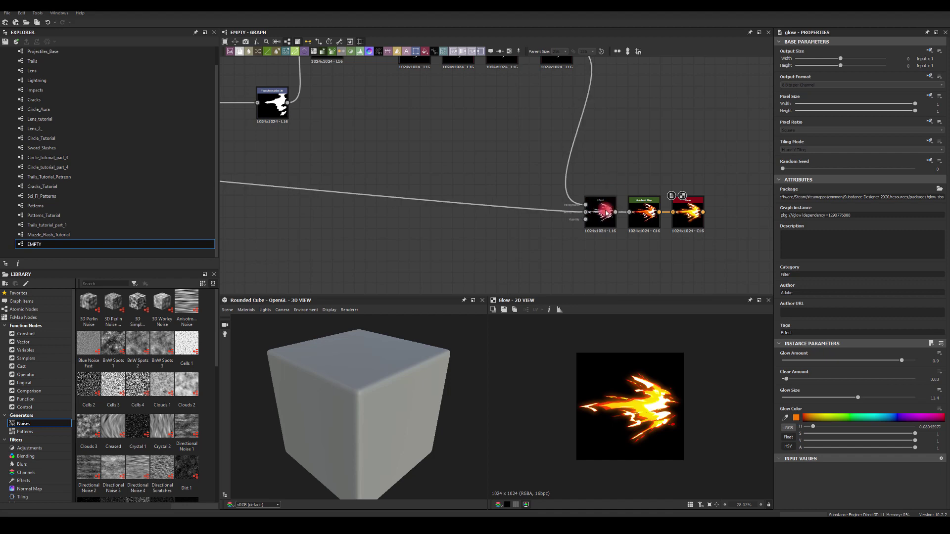
{"action": "double_click", "coordinate": [606, 213]}
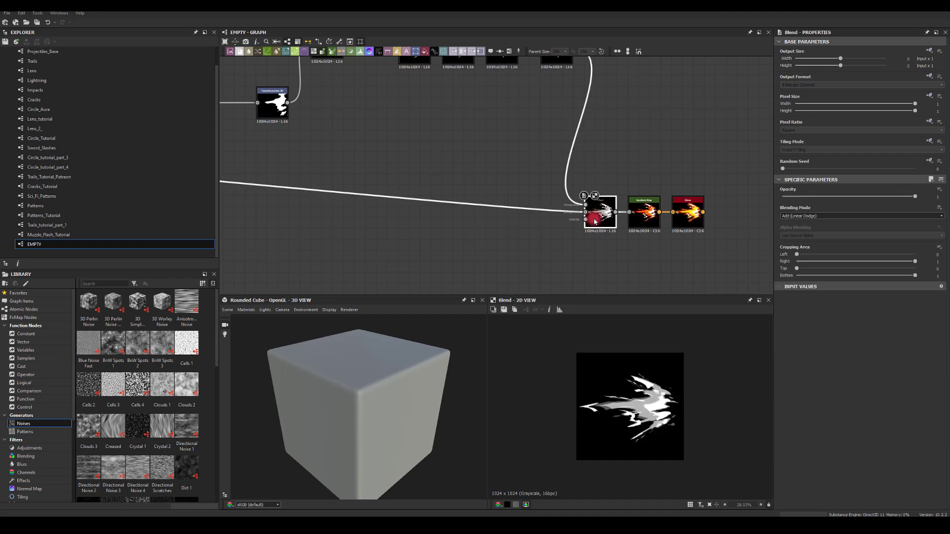
{"action": "double_click", "coordinate": [694, 210]}
Move the Blend that adds the sparks nearer to the final Blend, and raise the final Blend above the Gradient Map's row
{"action": "scroll", "coordinate": [546, 278], "scroll_direction": "down", "scroll_amount": 3}
{"action": "middle_click_drag", "start_coordinate": [450, 287], "coordinate": [575, 140]}
{"action": "middle_click_drag", "start_coordinate": [444, 161], "coordinate": [381, 257]}
{"action": "left_click_drag", "start_coordinate": [300, 169], "coordinate": [532, 193]}
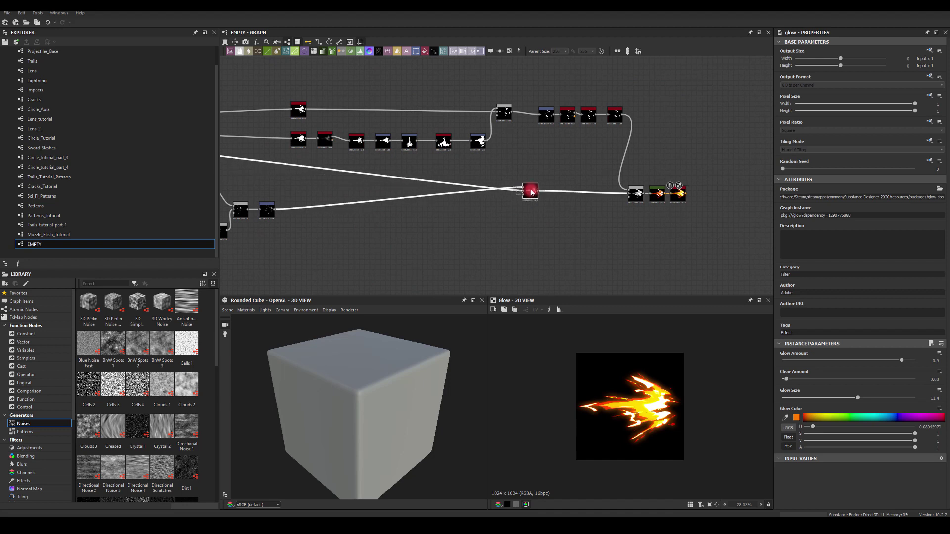
{"action": "middle_click_drag", "start_coordinate": [446, 214], "coordinate": [411, 176]}
{"action": "scroll", "coordinate": [358, 206], "scroll_direction": "down", "scroll_amount": 3}
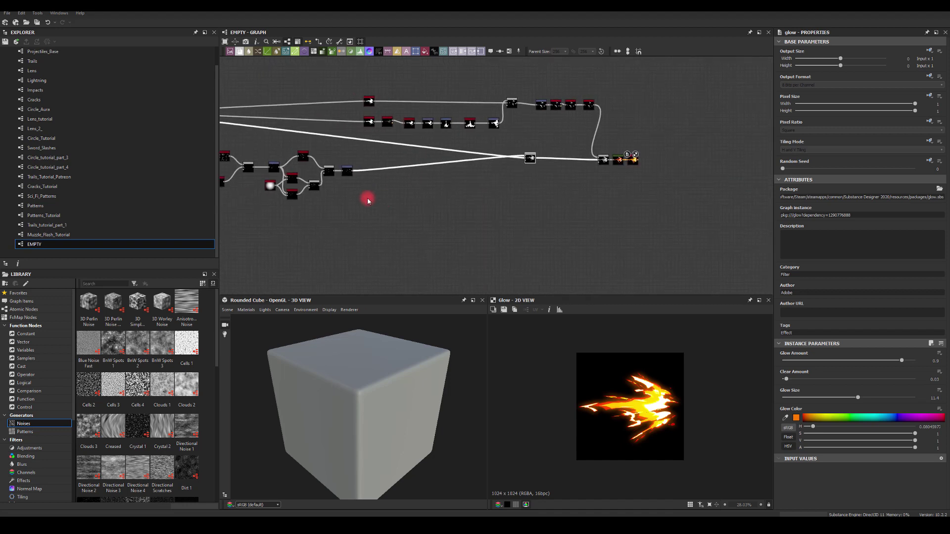
{"action": "middle_click_drag", "start_coordinate": [369, 201], "coordinate": [483, 214]}
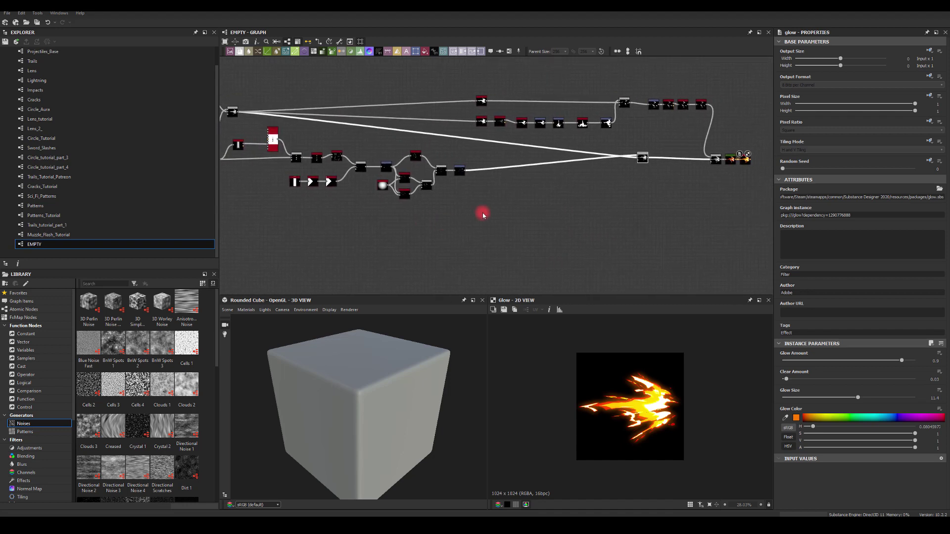
{"action": "scroll", "coordinate": [589, 178], "scroll_direction": "up", "scroll_amount": 5}
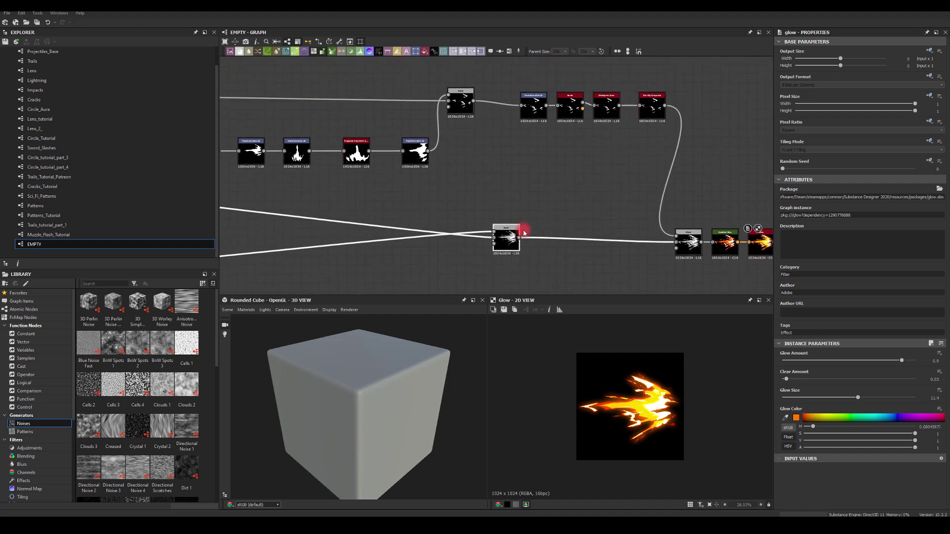
{"action": "left_click_drag", "start_coordinate": [504, 238], "coordinate": [503, 242]}
{"action": "middle_click_drag", "start_coordinate": [620, 225], "coordinate": [583, 195]}
{"action": "left_click_drag", "start_coordinate": [656, 210], "coordinate": [622, 175]}
Feed the Gradient Map from the spark Blend to compare the glow without highlights, and reconnect the final Blend
{"action": "left_click", "coordinate": [464, 225]}
{"action": "left_click_drag", "start_coordinate": [483, 214], "coordinate": [676, 212]}
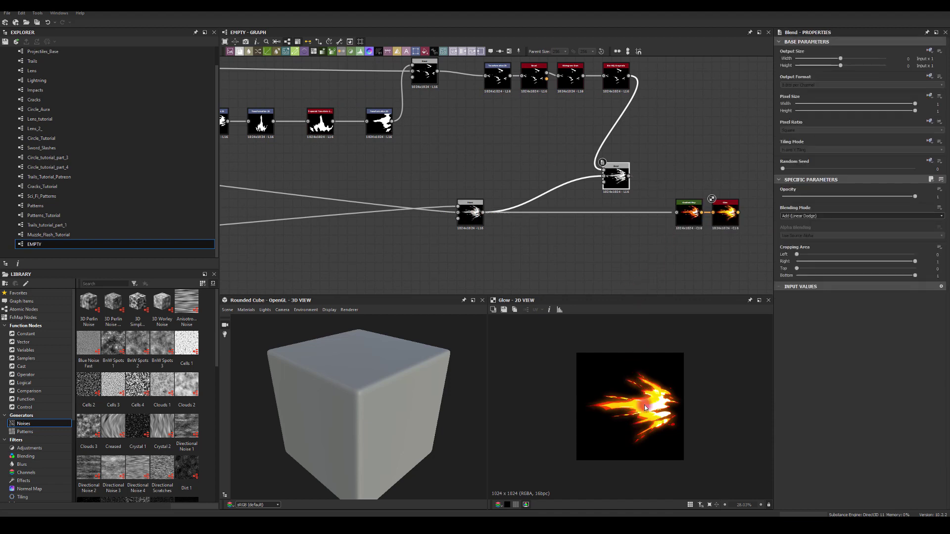
{"action": "left_click_drag", "start_coordinate": [628, 176], "coordinate": [676, 213]}
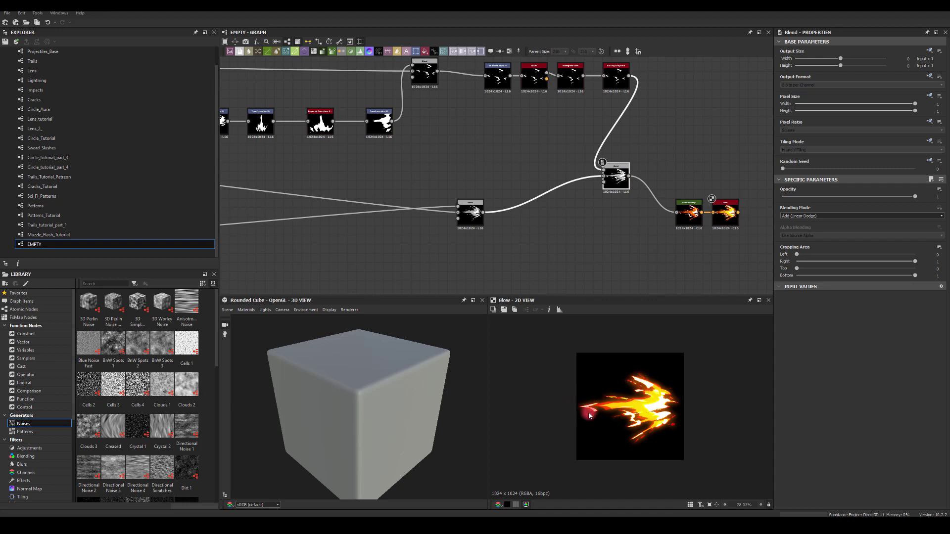
Set the final Blend's Opacity to about 0.73 to soften the added highlights
{"action": "scroll", "coordinate": [688, 233], "scroll_direction": "up", "scroll_amount": 1}
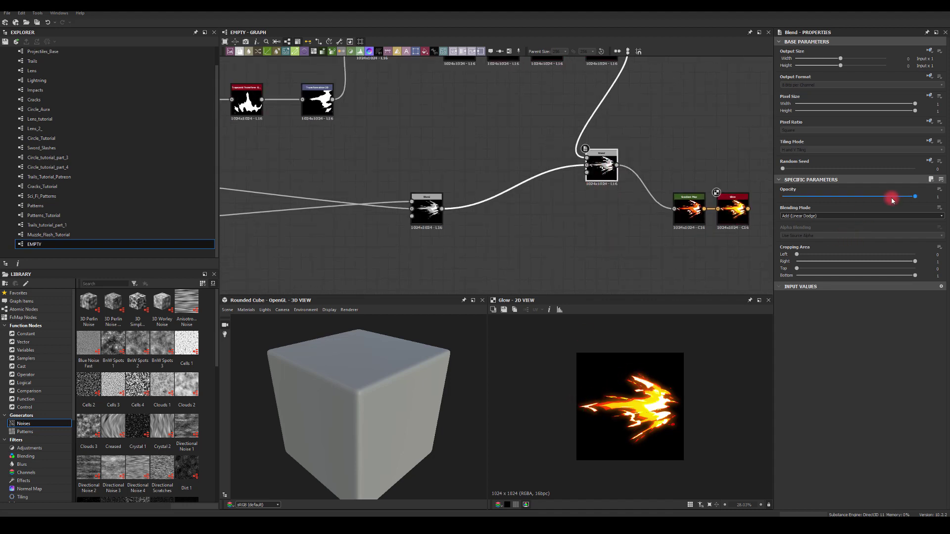
{"action": "left_click_drag", "start_coordinate": [915, 200], "coordinate": [878, 202]}
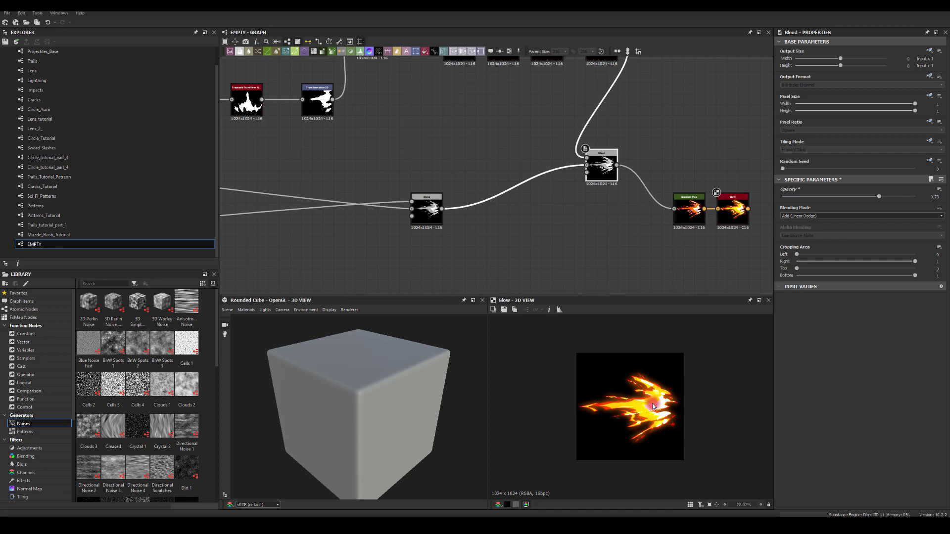
{"action": "scroll", "coordinate": [630, 407], "scroll_direction": "up", "scroll_amount": 2}
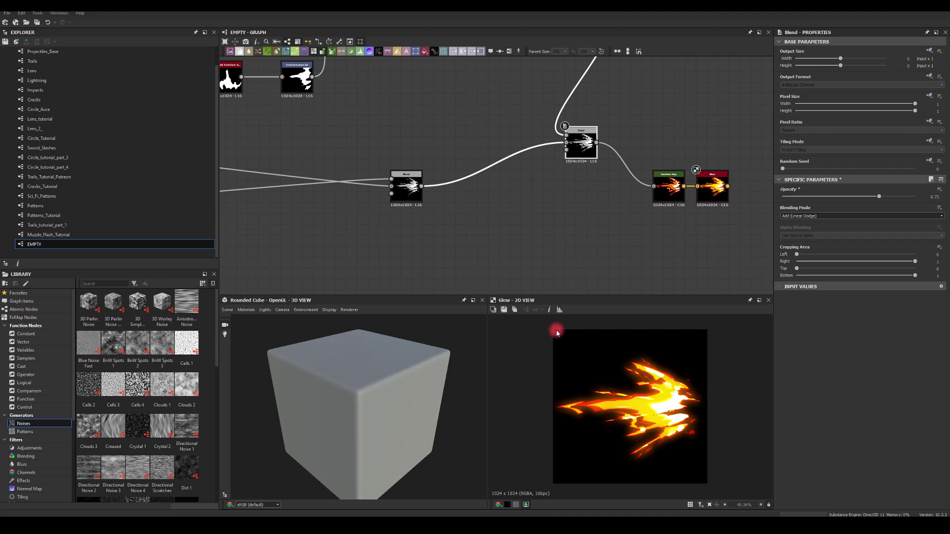
{"action": "scroll", "coordinate": [597, 378], "scroll_direction": "down", "scroll_amount": 3}
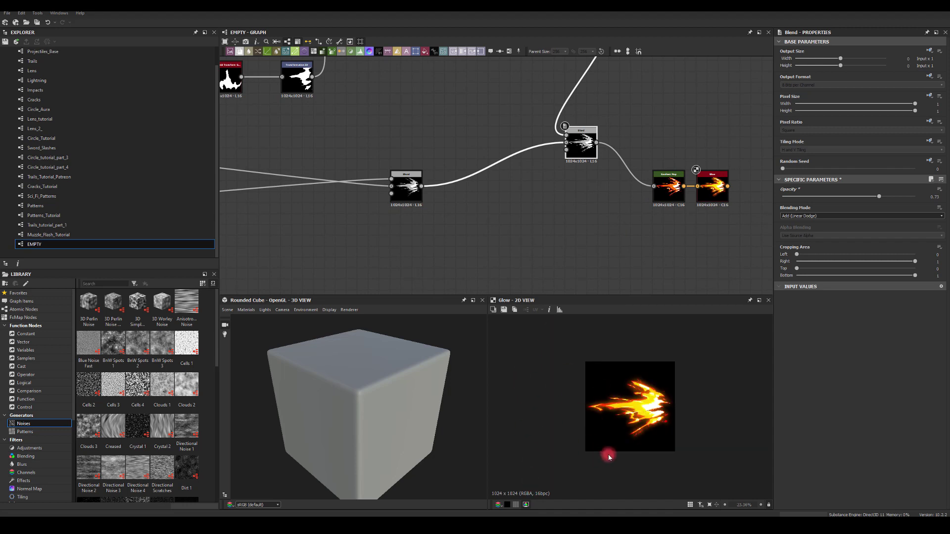
Examine the sparks' Transformation 2D, the Glow output and the layout of the whole node graph
{"action": "middle_click_drag", "start_coordinate": [347, 238], "coordinate": [505, 184]}
{"action": "scroll", "coordinate": [503, 184], "scroll_direction": "down", "scroll_amount": 3}
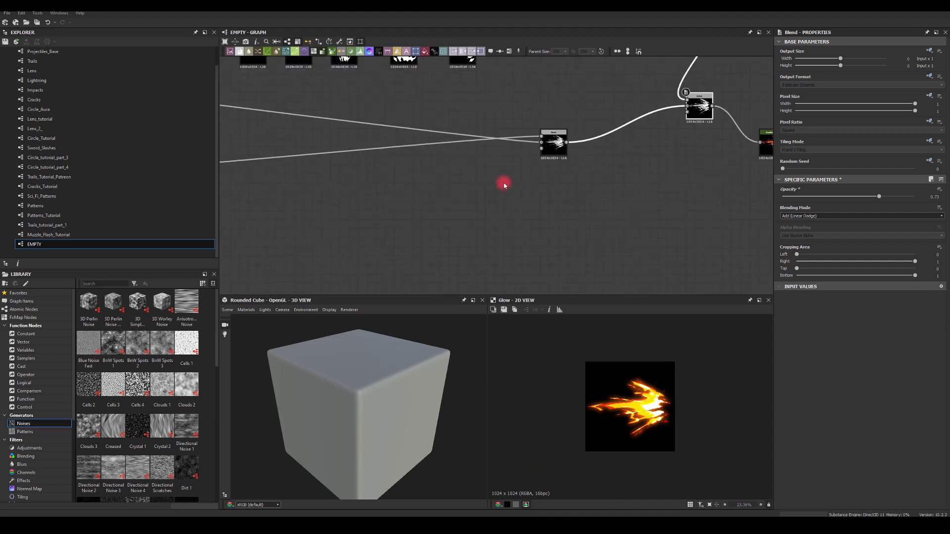
{"action": "middle_click_drag", "start_coordinate": [447, 208], "coordinate": [502, 209]}
{"action": "double_click", "coordinate": [301, 179]}
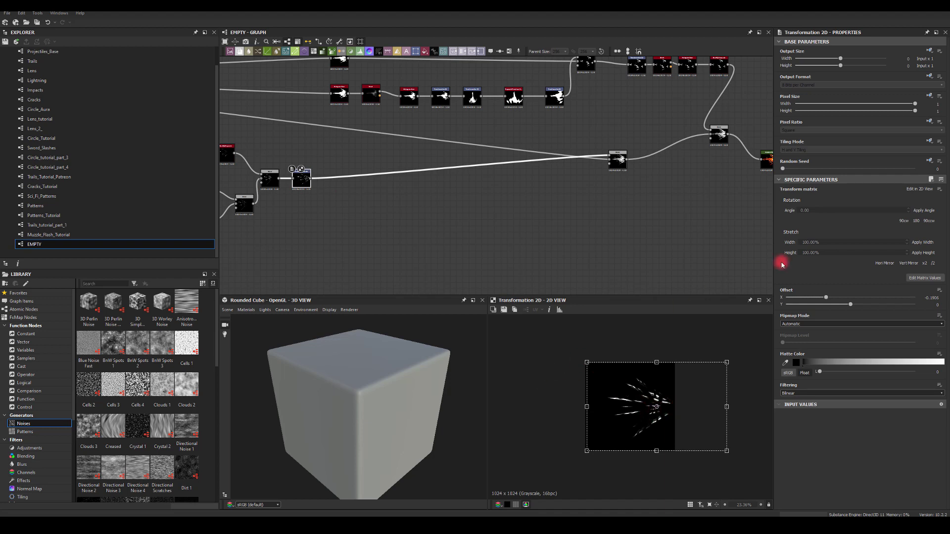
{"action": "middle_click_drag", "start_coordinate": [617, 205], "coordinate": [506, 219]}
{"action": "double_click", "coordinate": [683, 173]}
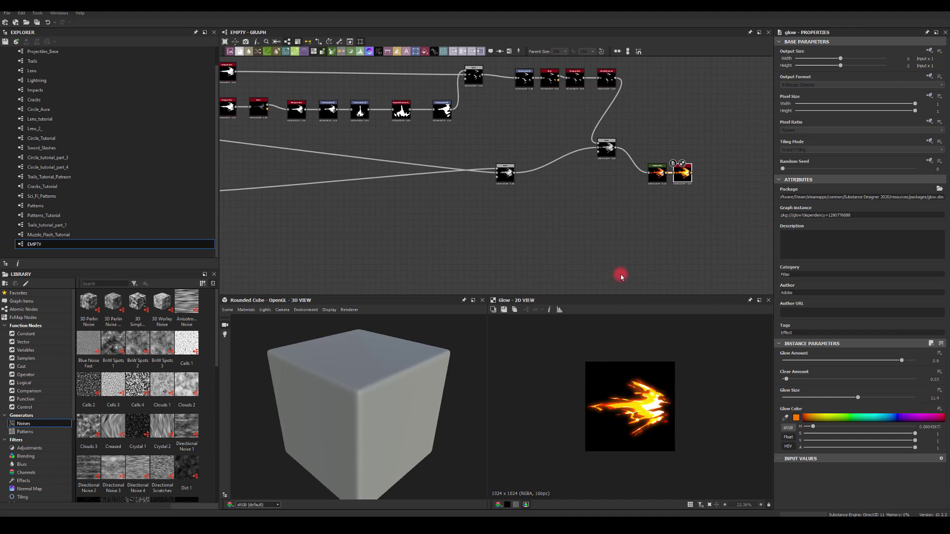
{"action": "scroll", "coordinate": [627, 440], "scroll_direction": "up", "scroll_amount": 4}
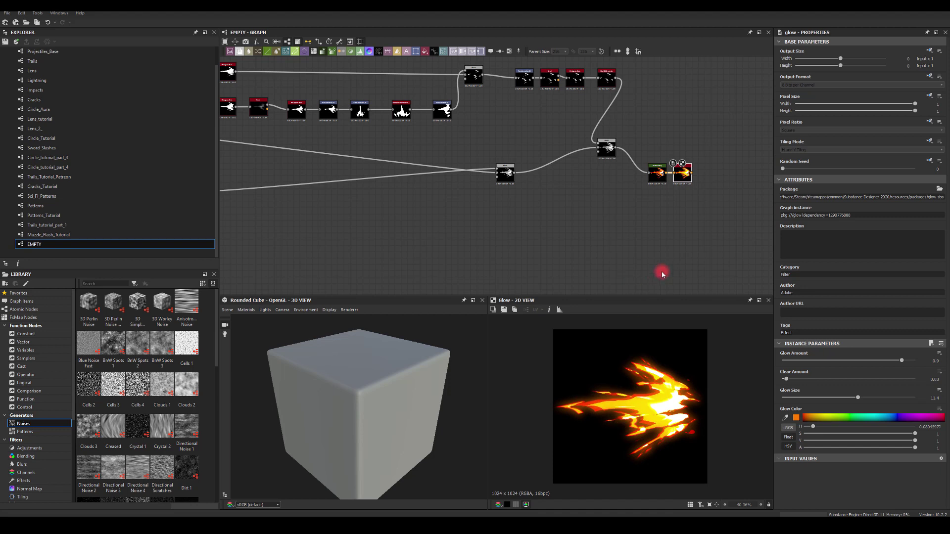
{"action": "scroll", "coordinate": [647, 227], "scroll_direction": "down", "scroll_amount": 2}
{"action": "scroll", "coordinate": [600, 155], "scroll_direction": "down", "scroll_amount": 2}
{"action": "scroll", "coordinate": [601, 153], "scroll_direction": "down", "scroll_amount": 1}
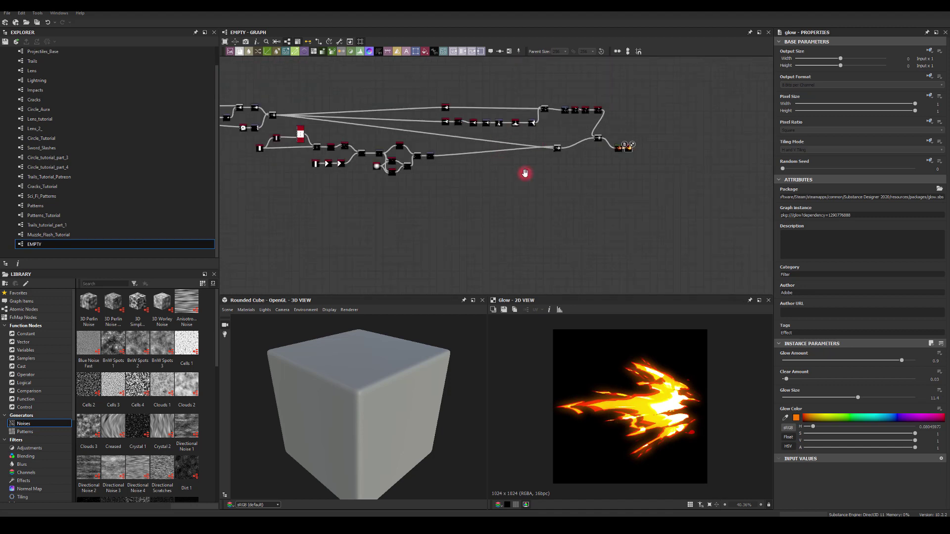
{"action": "middle_click_drag", "start_coordinate": [526, 174], "coordinate": [703, 194]}
{"action": "middle_click_drag", "start_coordinate": [437, 91], "coordinate": [365, 85]}
Move the Gradient Map and Glow nodes up in line with the final Blend
{"action": "scroll", "coordinate": [564, 148], "scroll_direction": "up", "scroll_amount": 3}
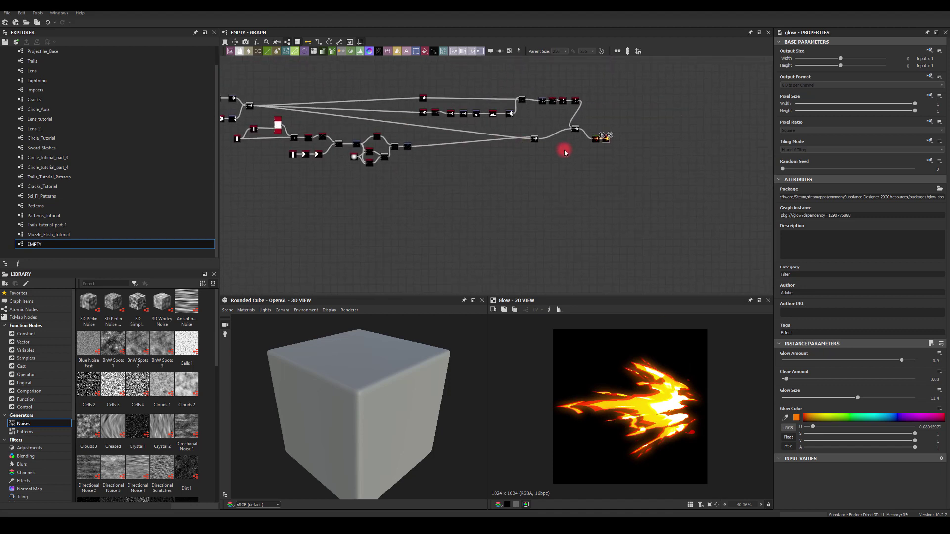
{"action": "scroll", "coordinate": [619, 147], "scroll_direction": "up", "scroll_amount": 2}
{"action": "scroll", "coordinate": [593, 197], "scroll_direction": "up", "scroll_amount": 2}
{"action": "left_click_drag", "start_coordinate": [687, 210], "coordinate": [687, 209]}
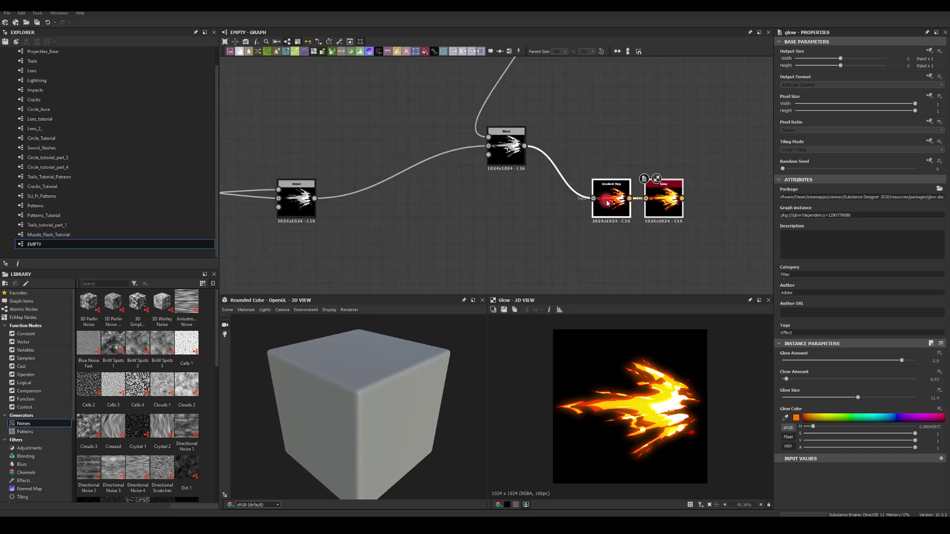
{"action": "left_click_drag", "start_coordinate": [614, 200], "coordinate": [574, 147]}
{"action": "left_click", "coordinate": [577, 209]}
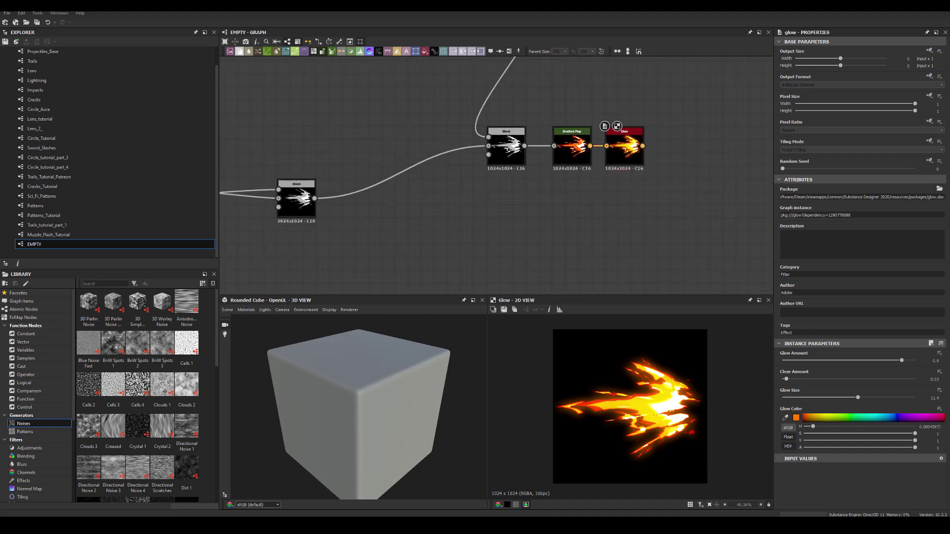